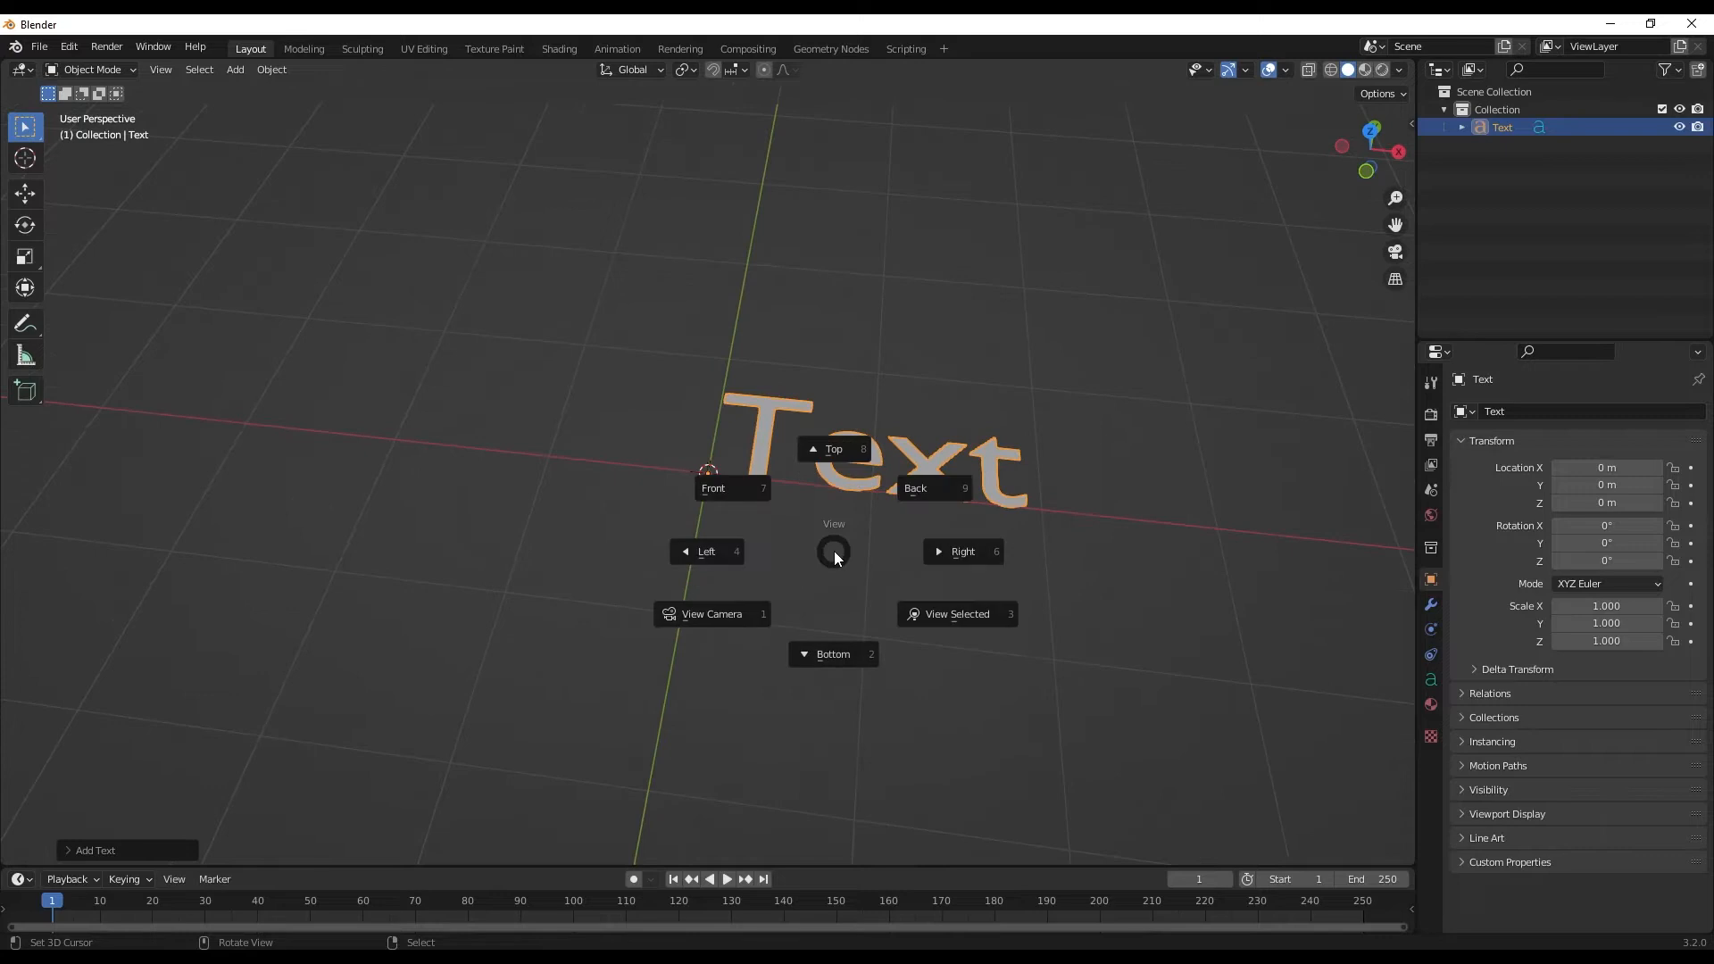
Replace the text object's default wording with "VIK TALKS", working in the top view
click(855, 475)
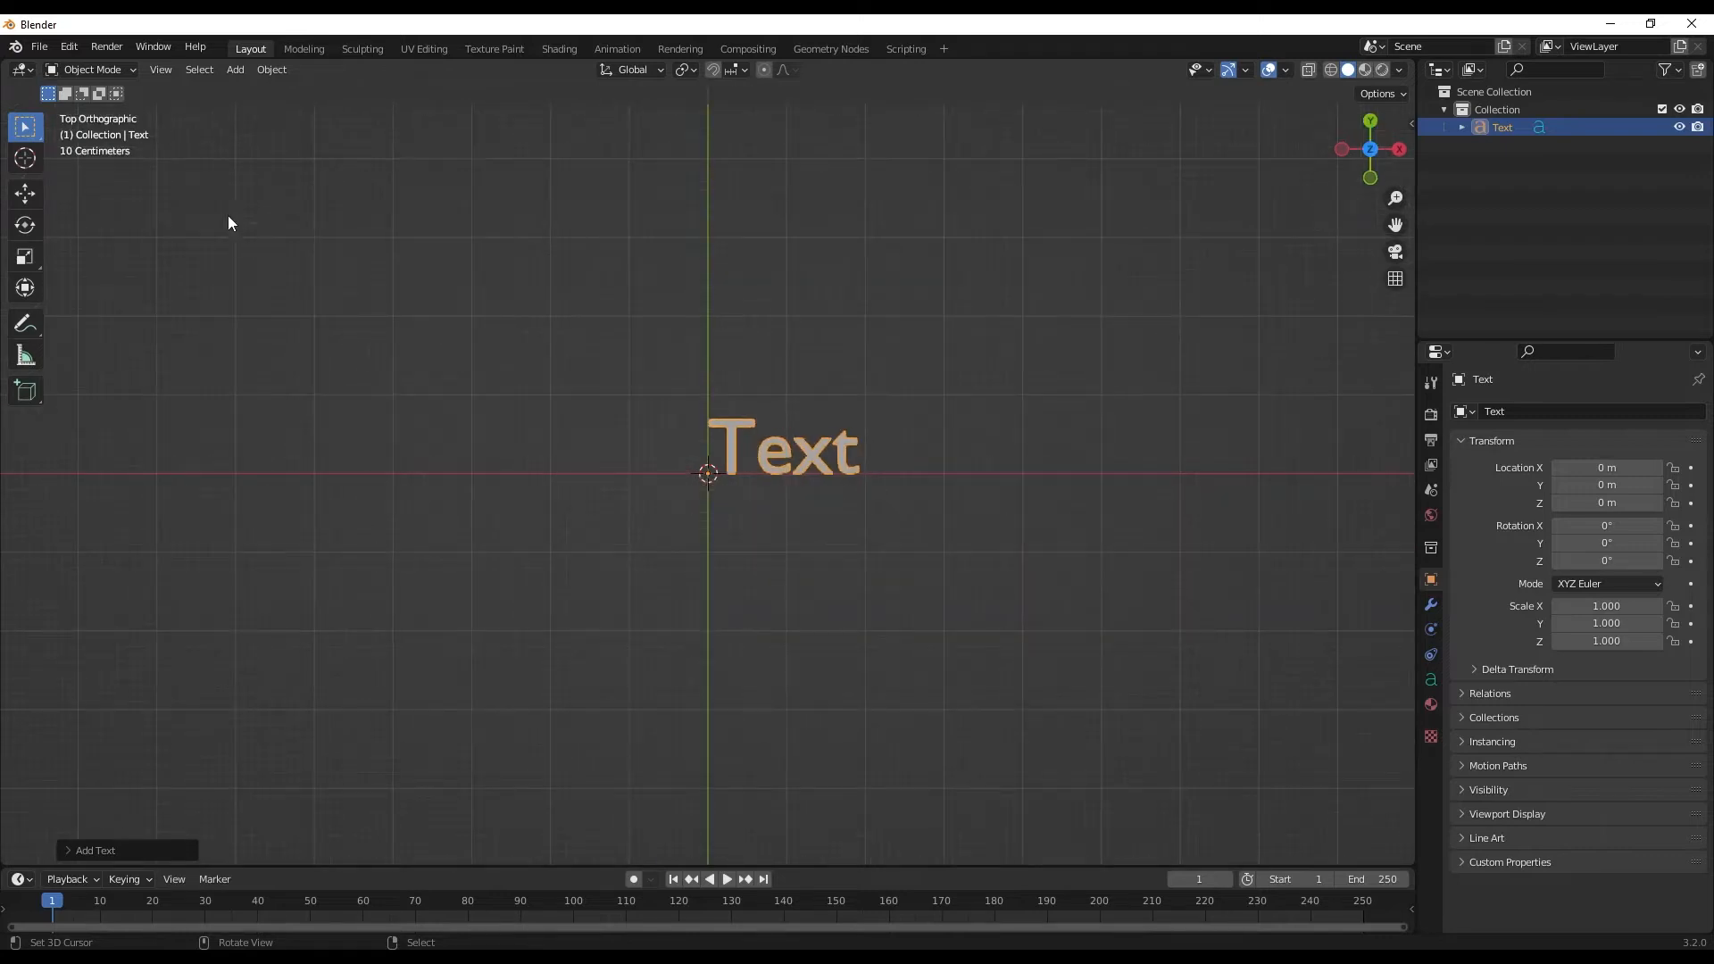
key(Tab)
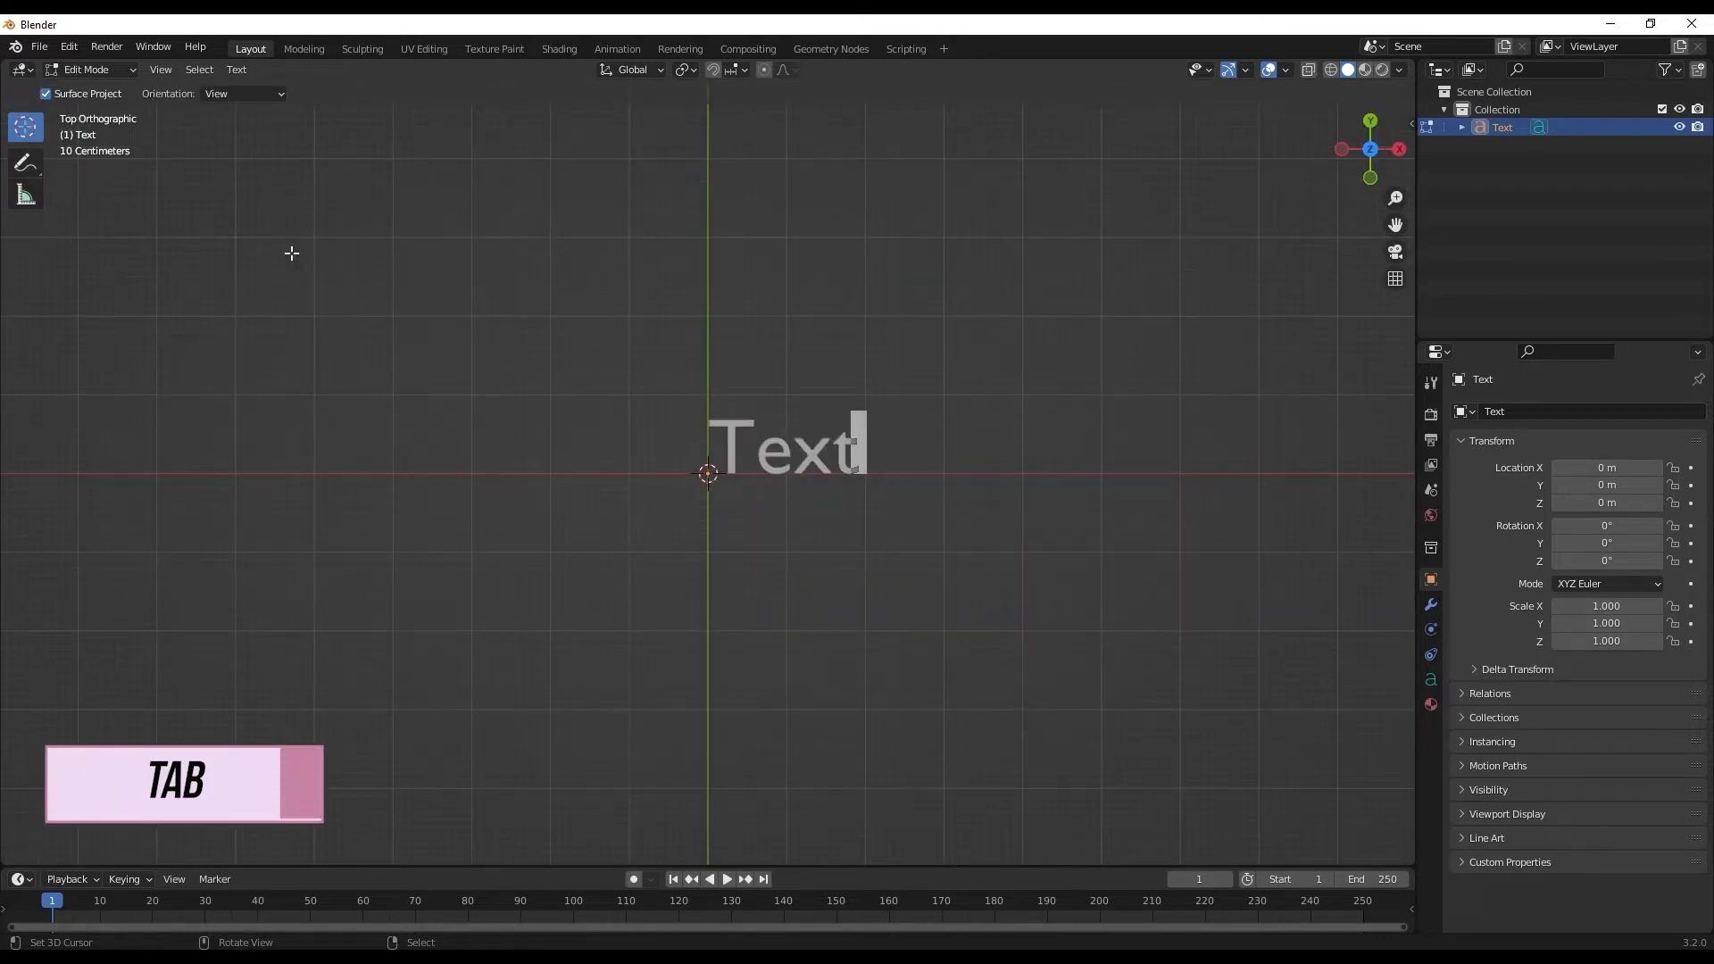
key(BackSpace)
key(BackSpace)
key(BackSpace)
key(BackSpace)
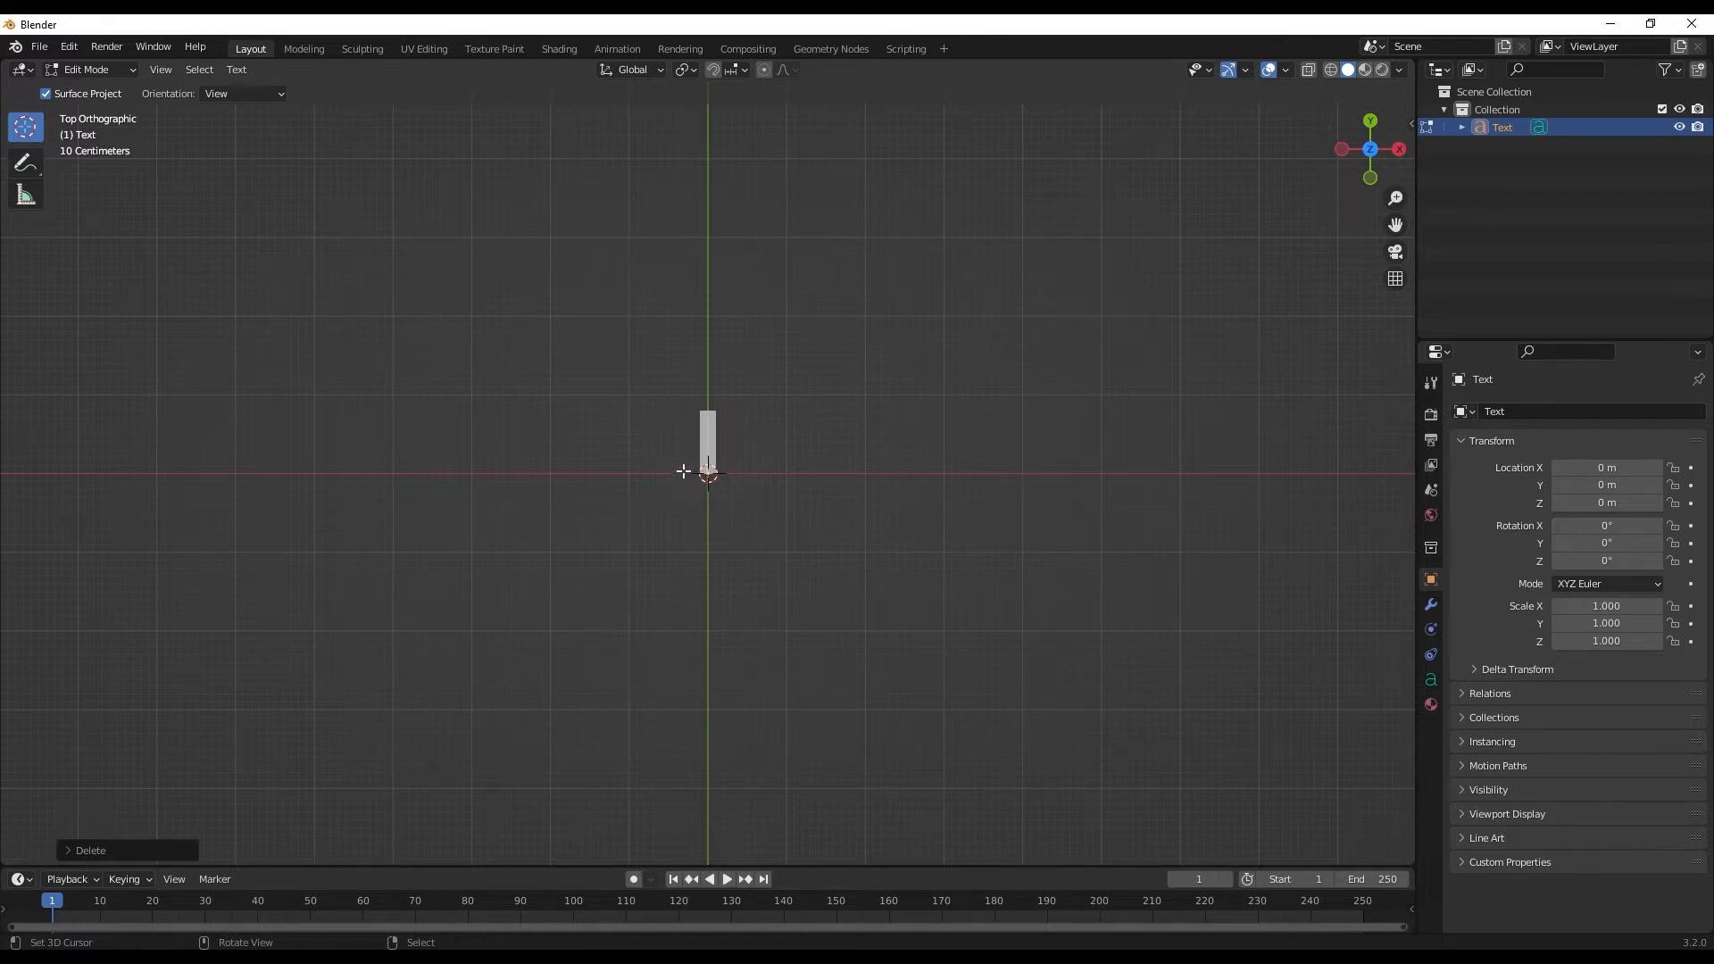
text(Vik)
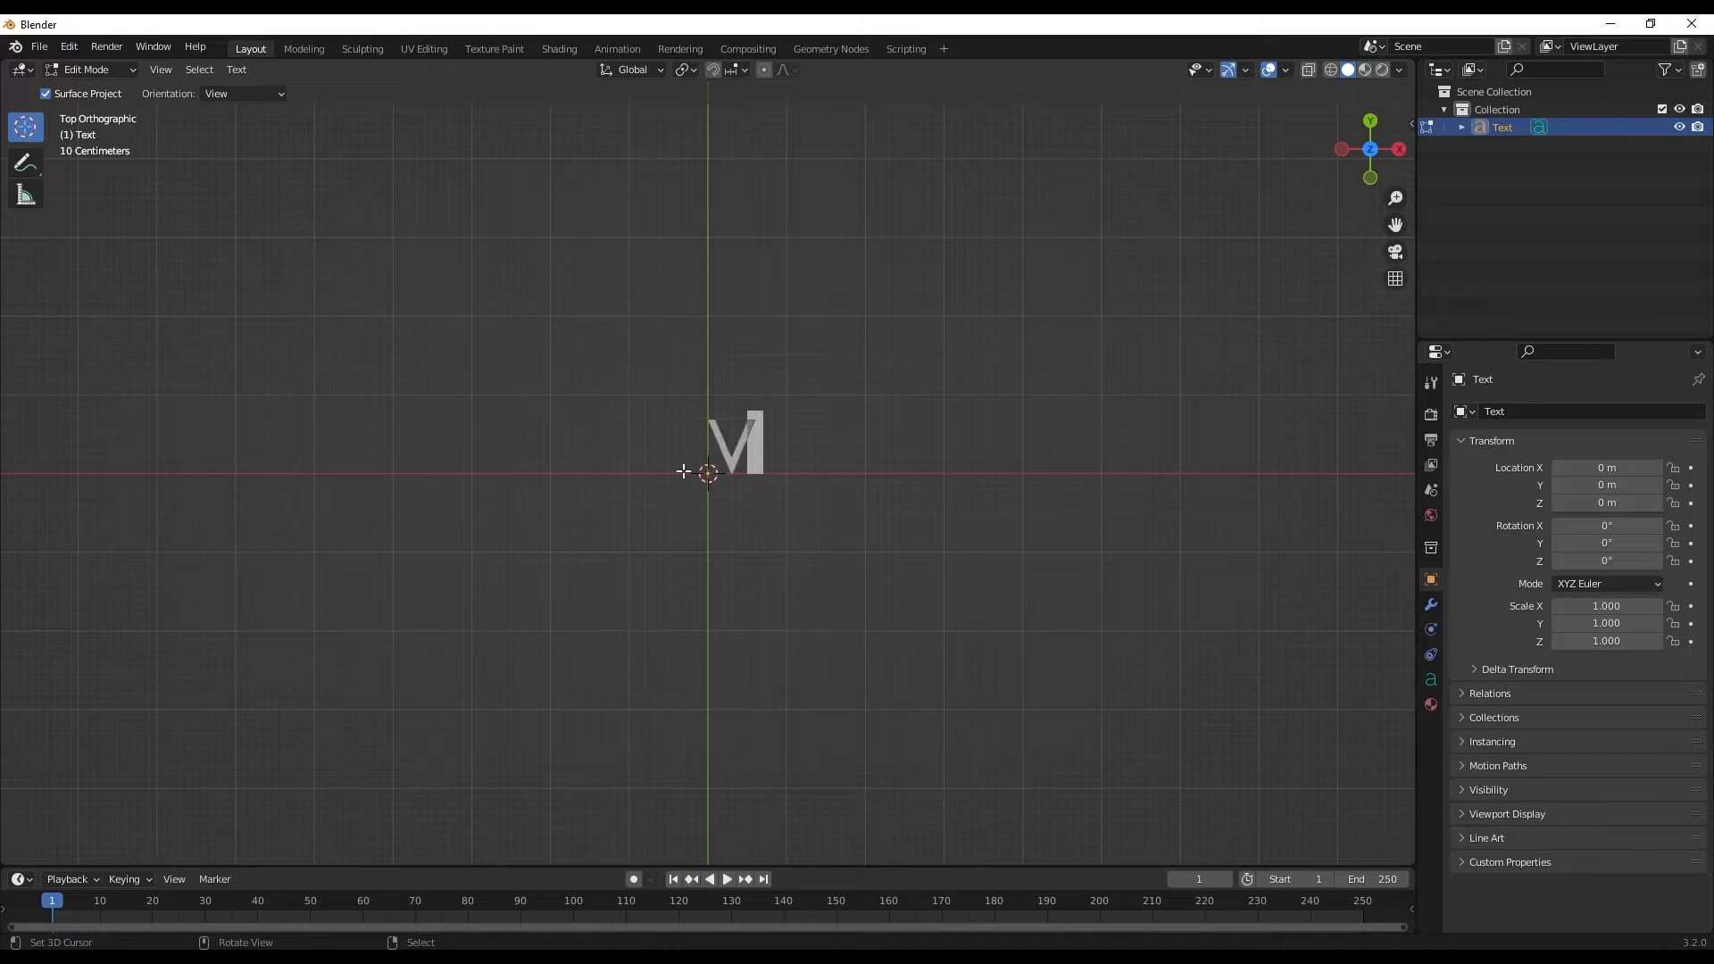
key(BackSpace)
key(BackSpace)
text(I)
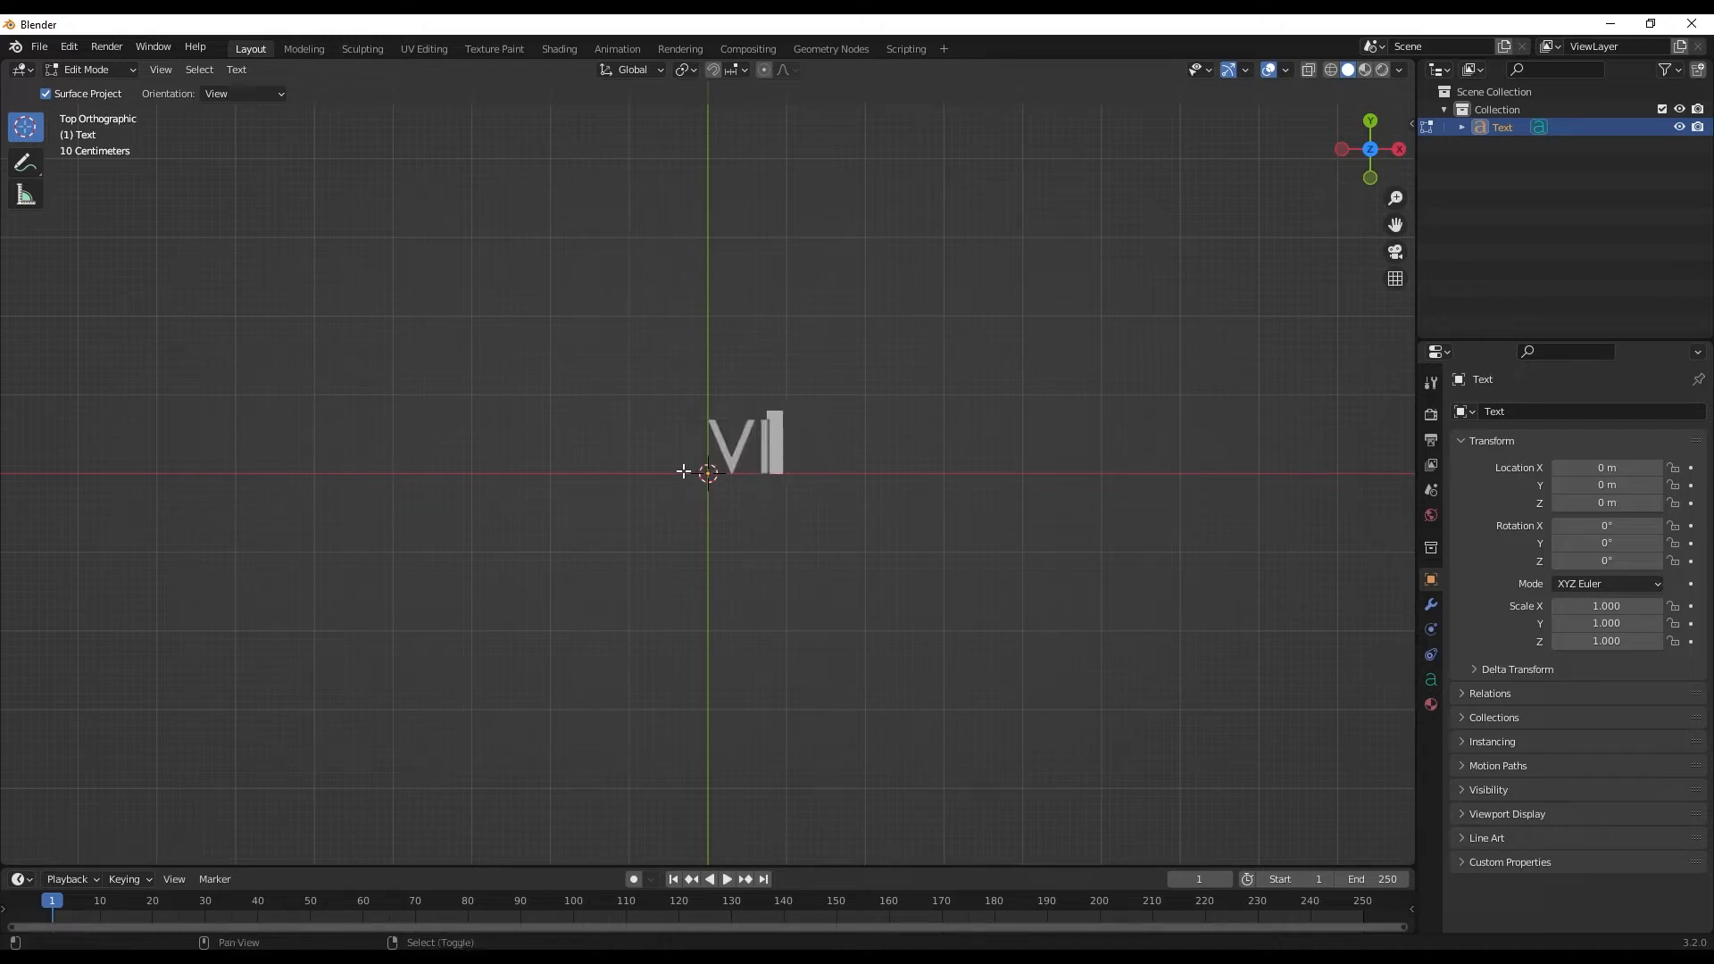
text(K talk)
key(BackSpace)
key(BackSpace)
key(BackSpace)
key(BackSpace)
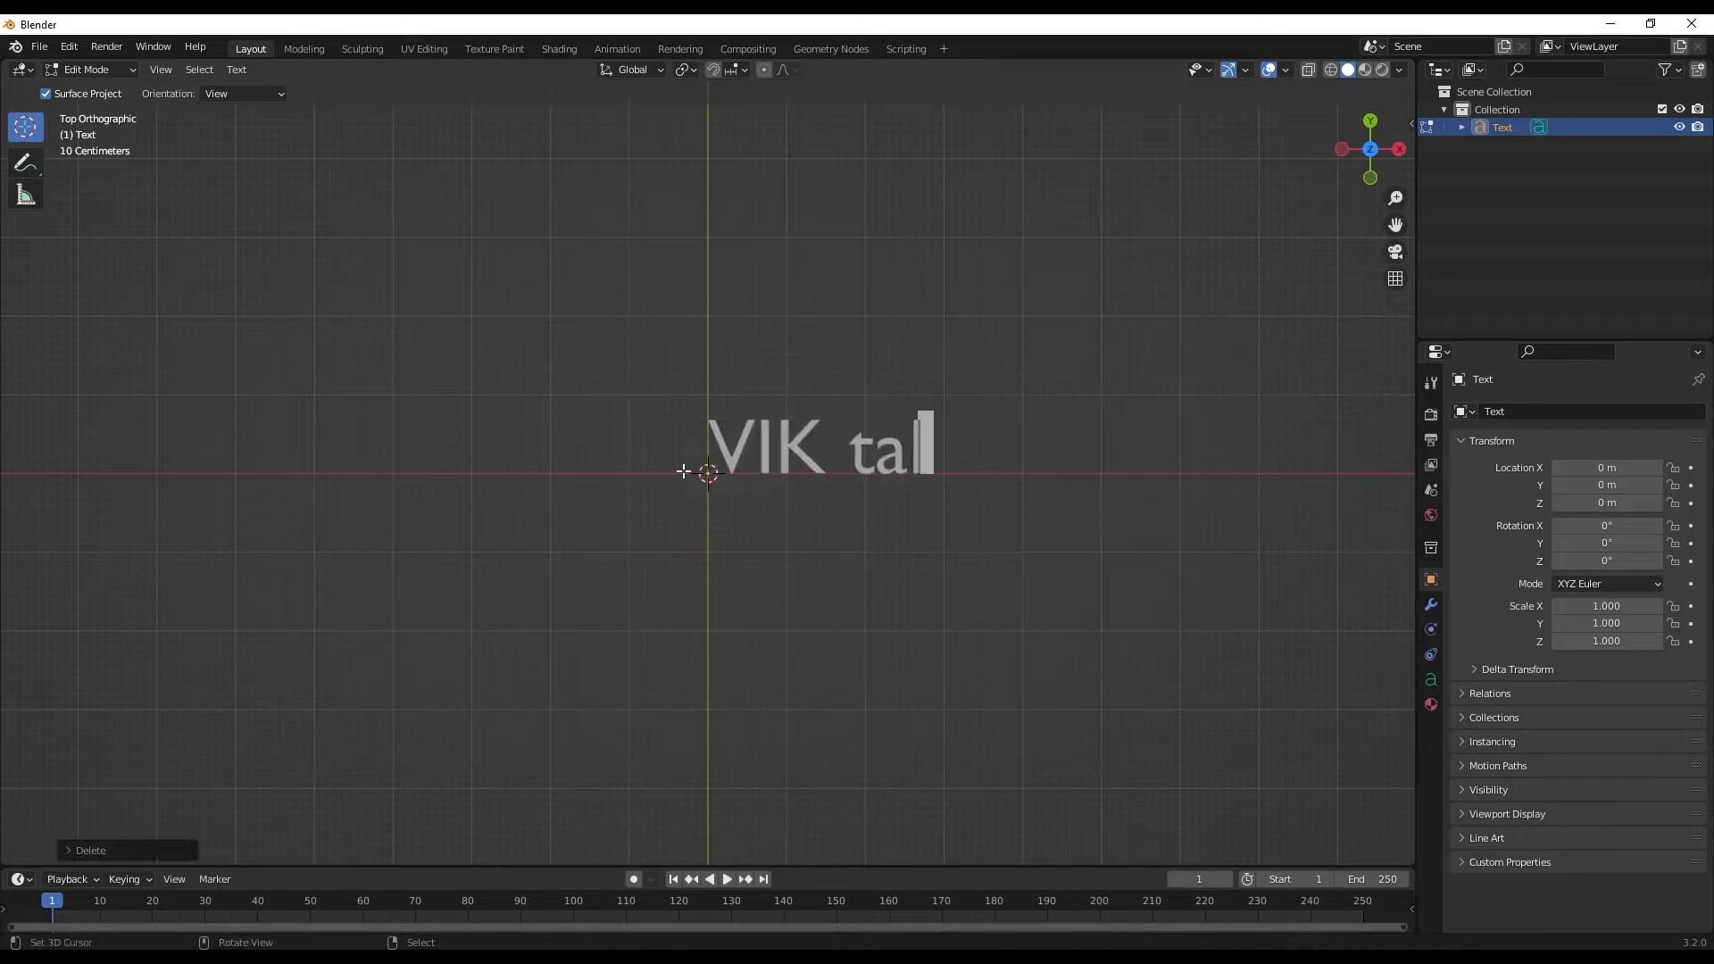
text(TALKS)
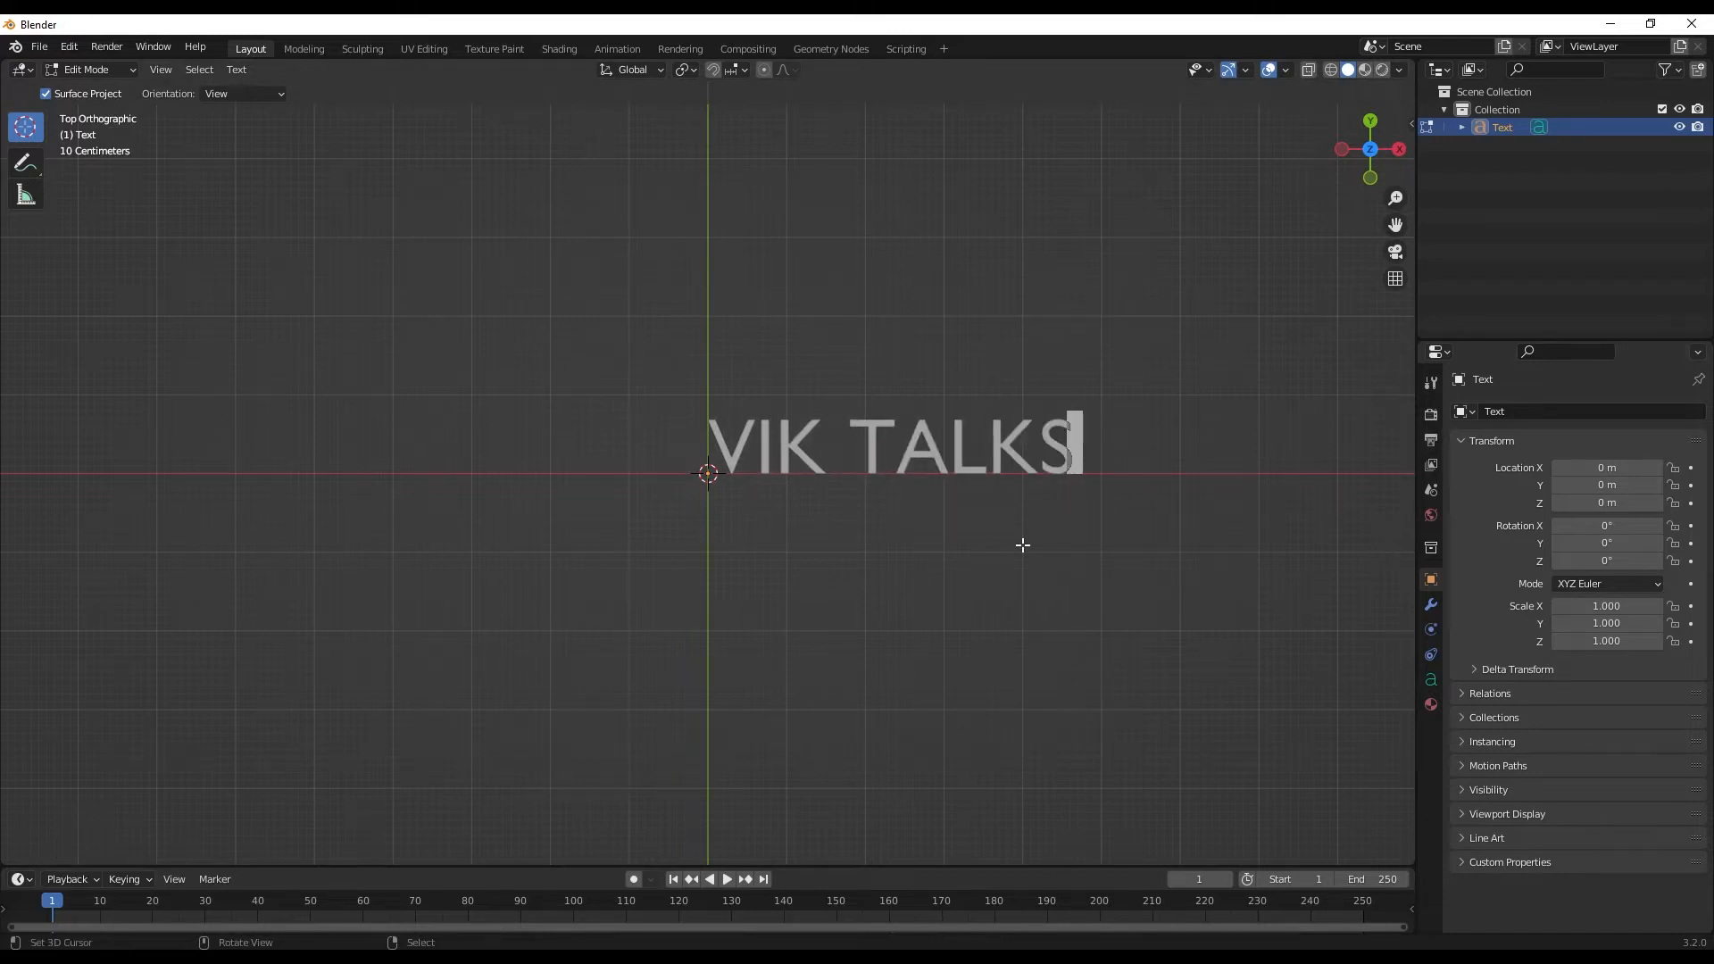
key(Tab)
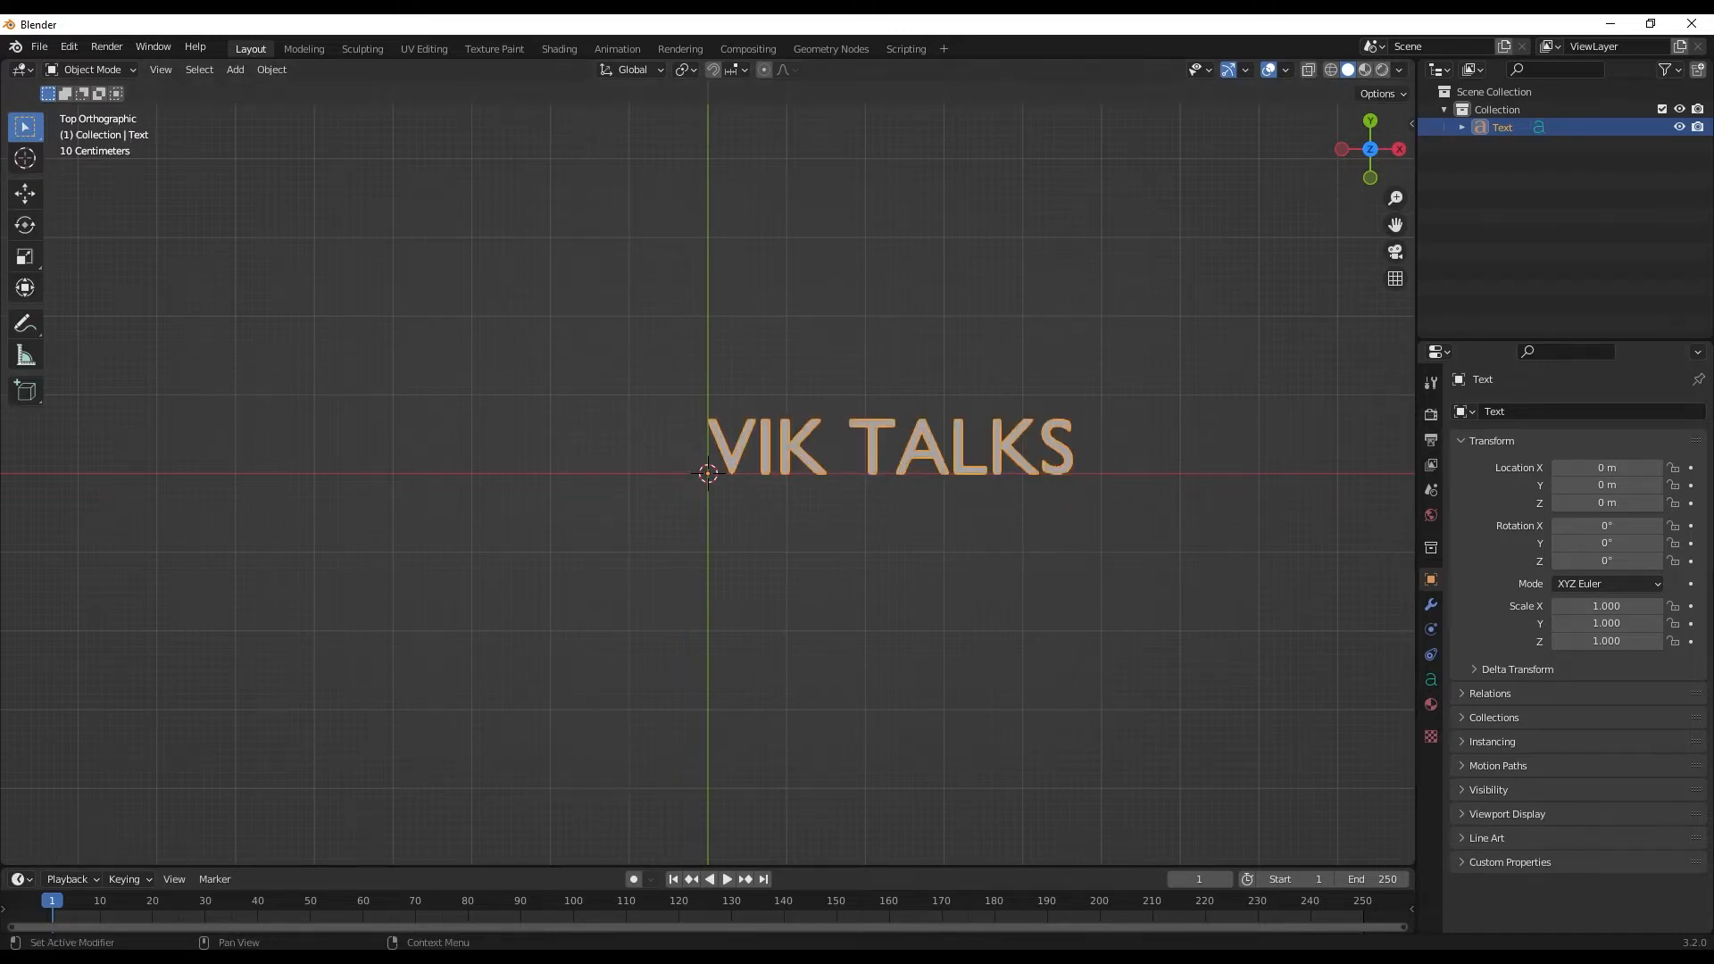
Set the text's horizontal paragraph alignment to Center
click(1431, 679)
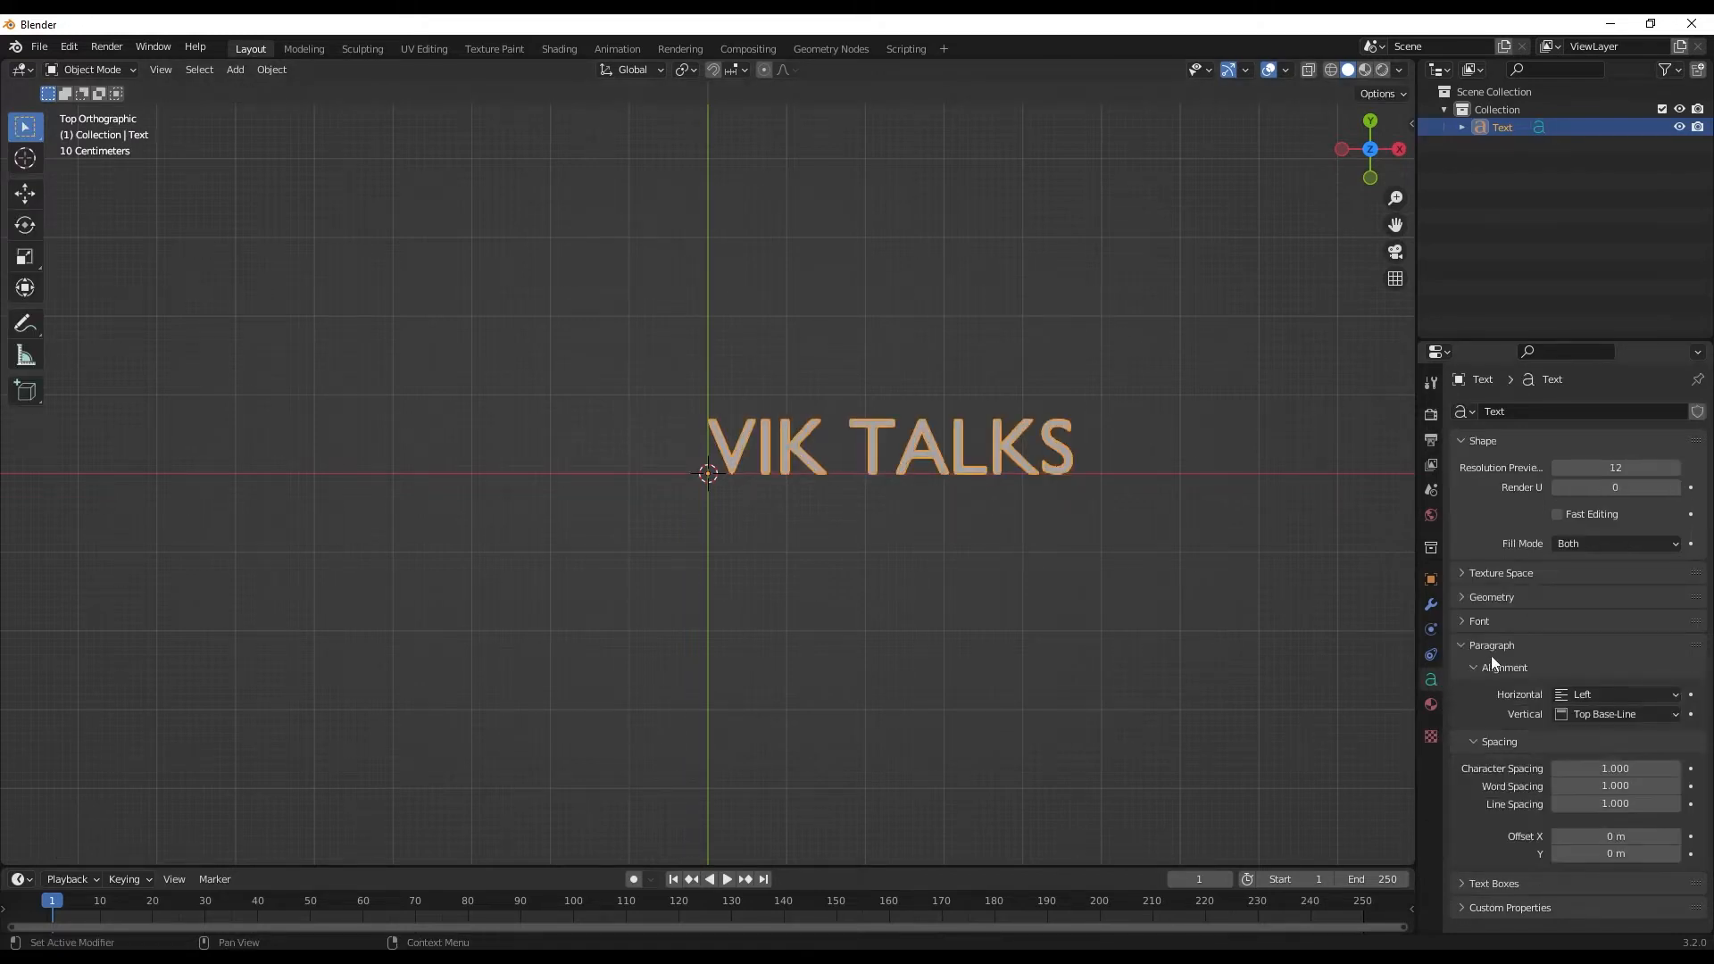
click(1635, 689)
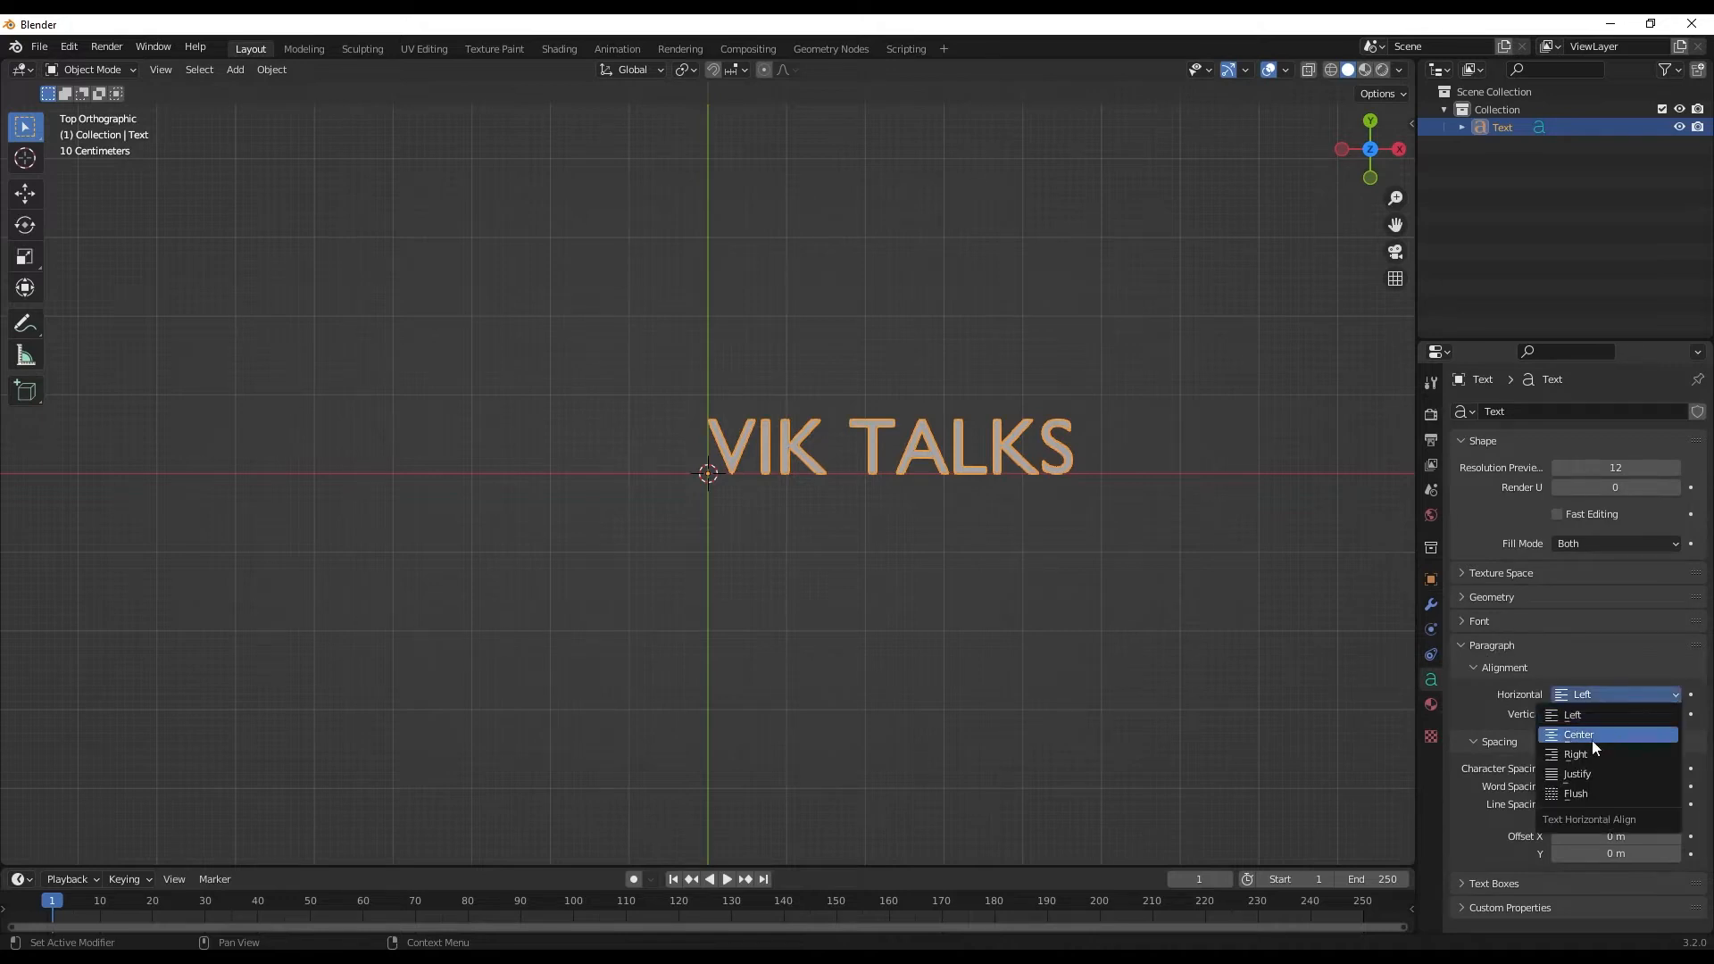
click(1592, 737)
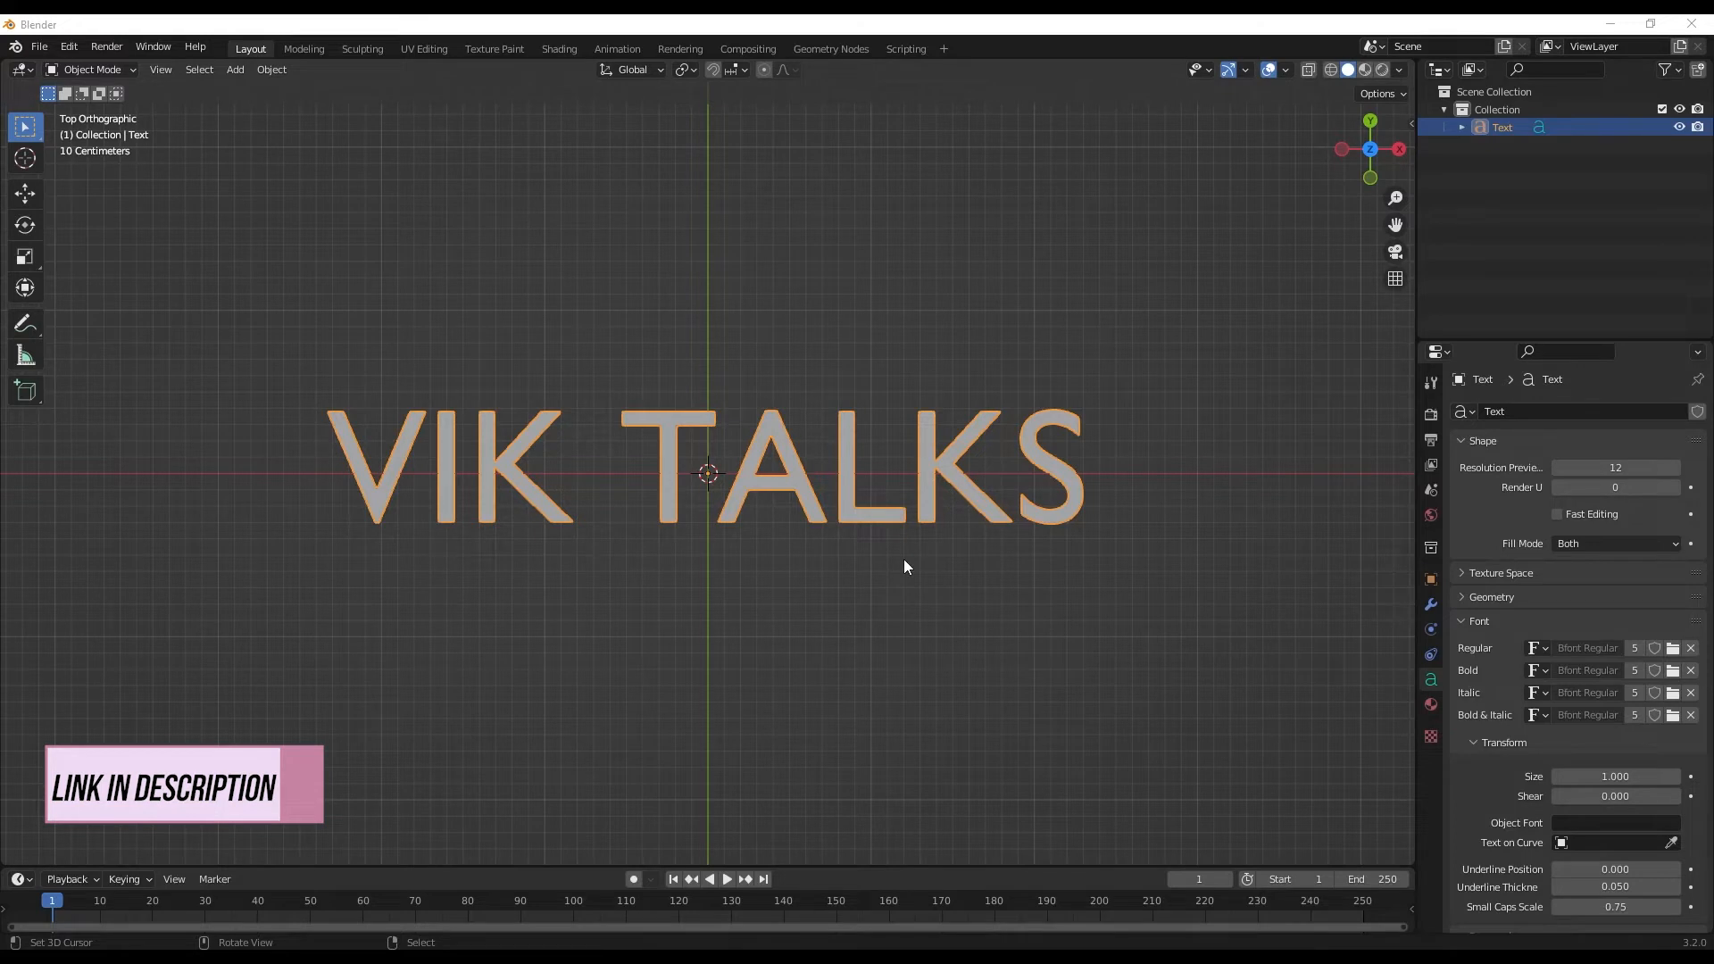
Load ITC Benguiat Std Bold from the benguiatstdbold folder in Downloads as the text's regular font
click(1672, 648)
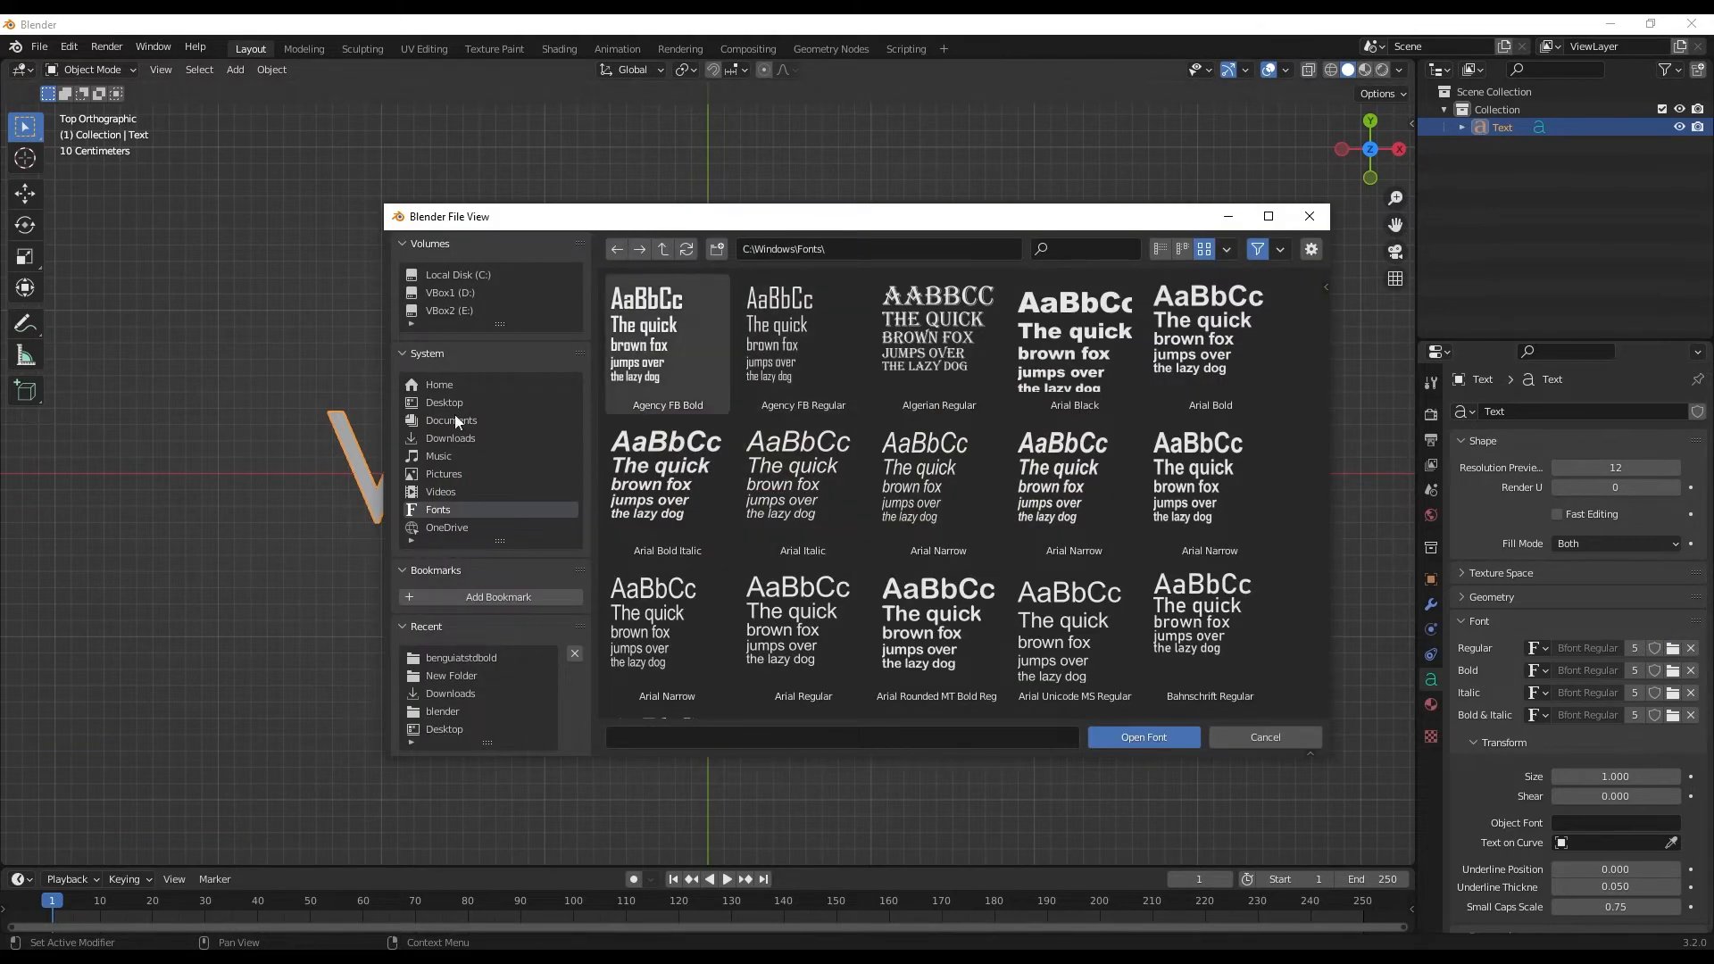
click(451, 437)
double_click(925, 371)
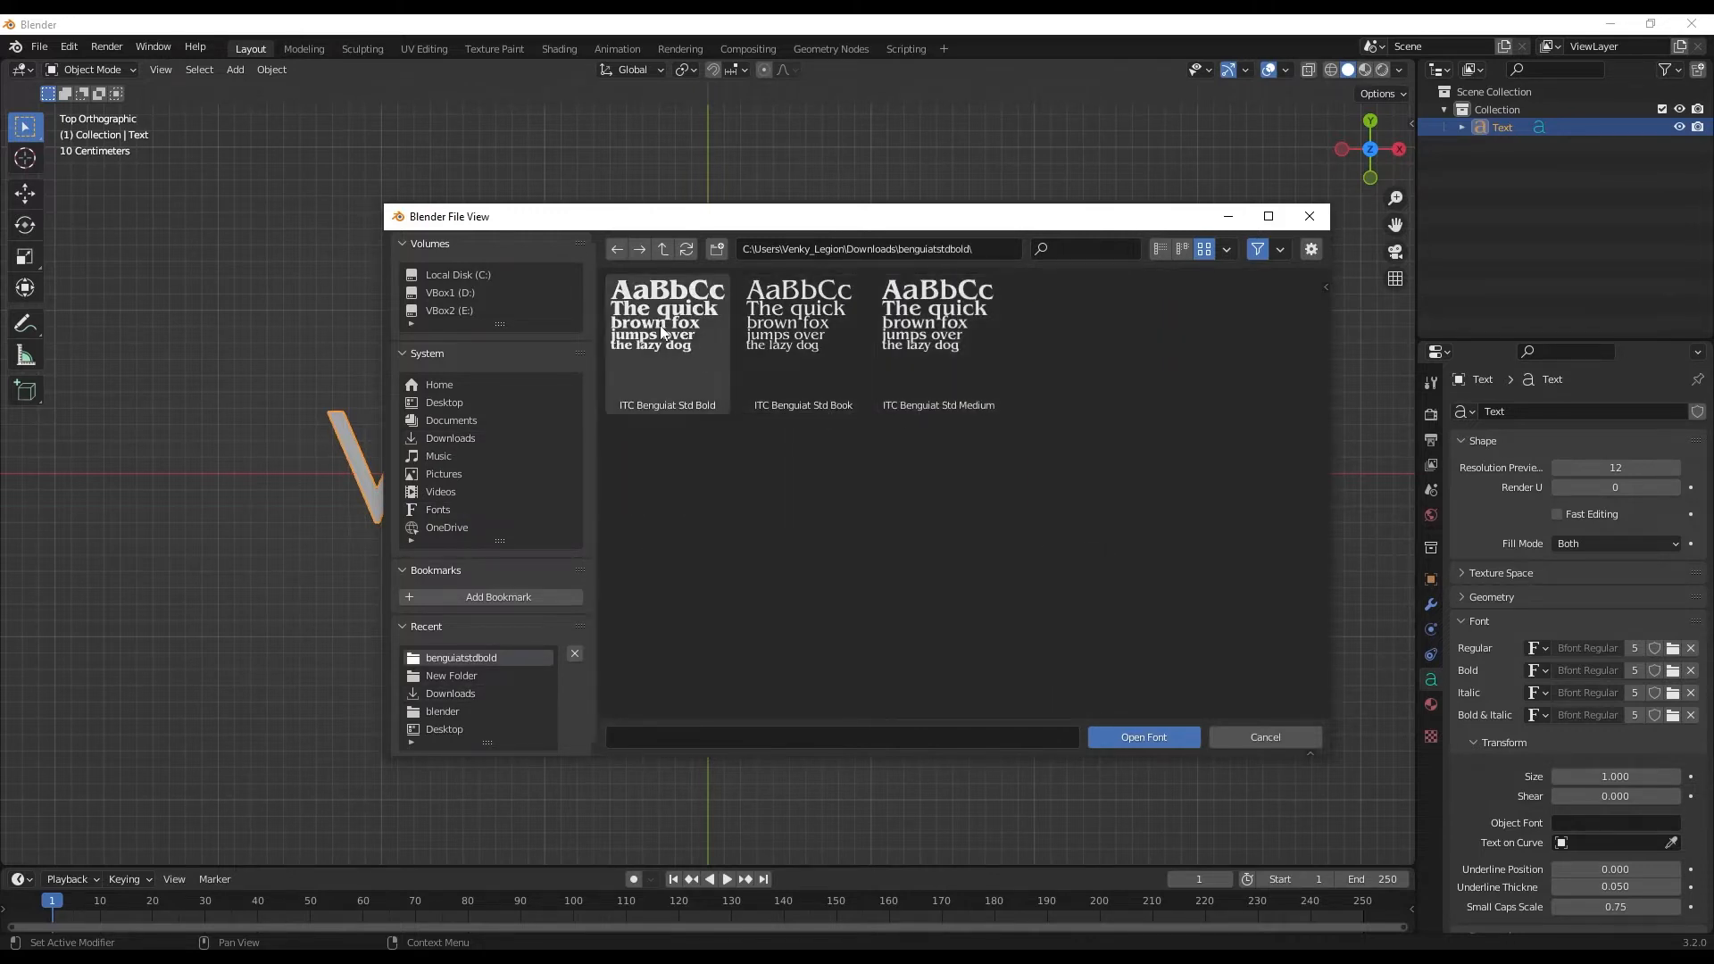
double_click(662, 332)
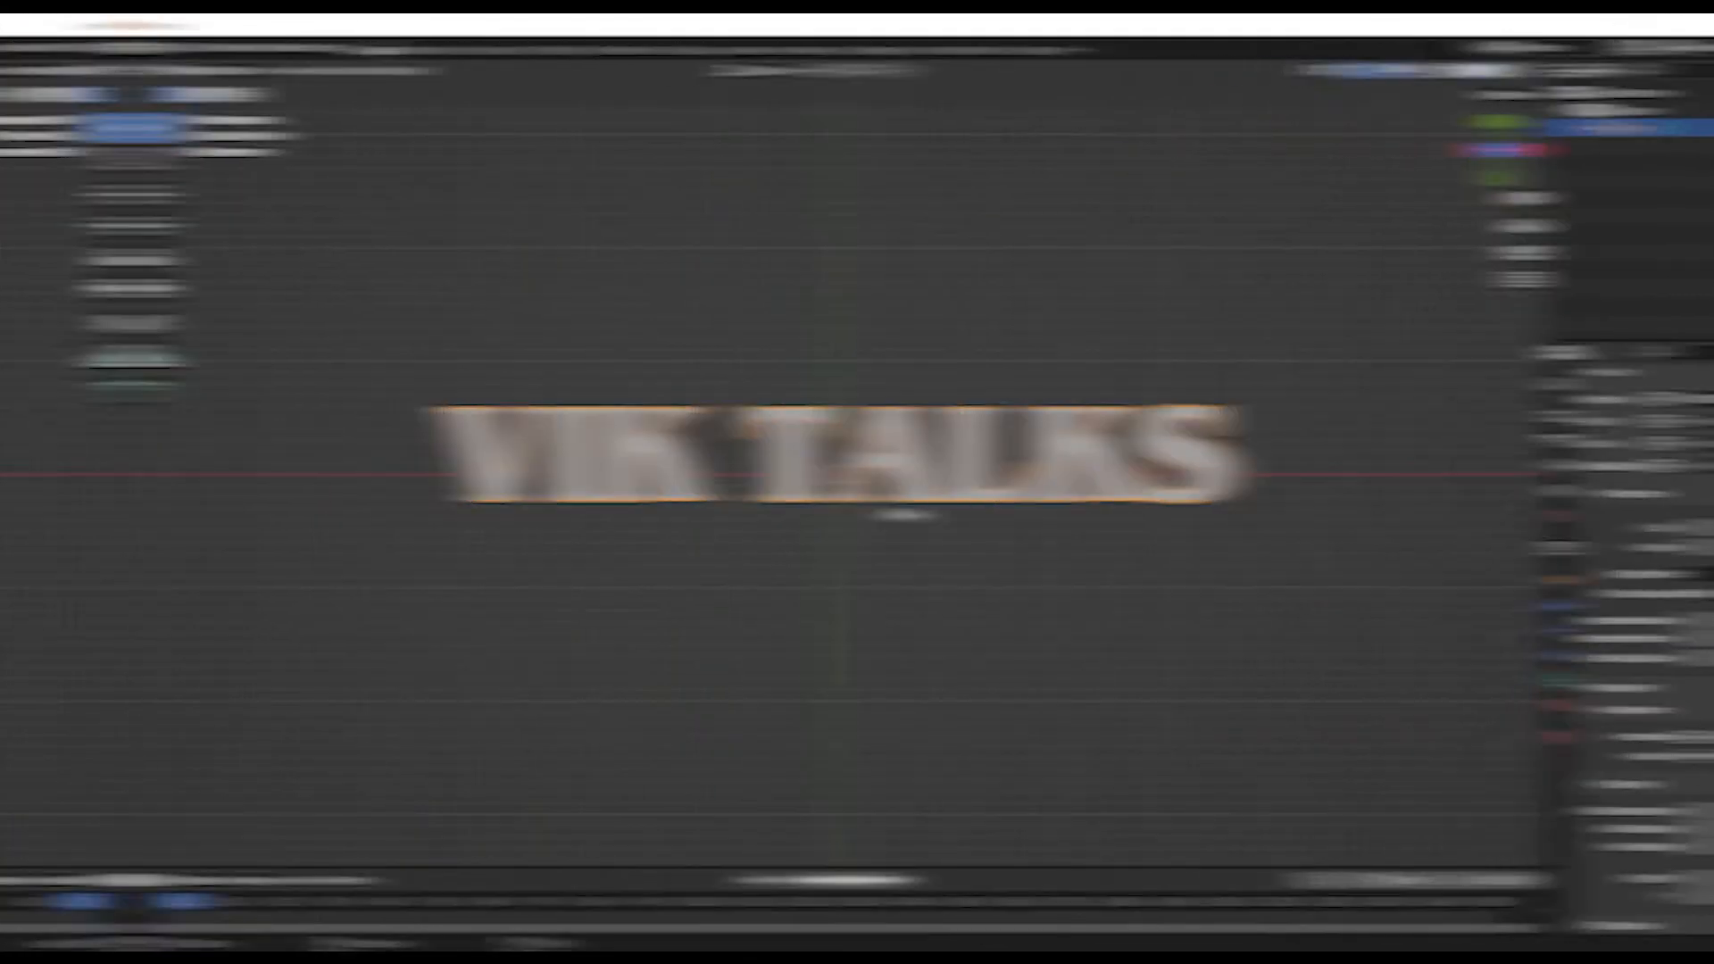
Set the text's geometry offset to 0.01 m
scroll(709, 479, up, 5)
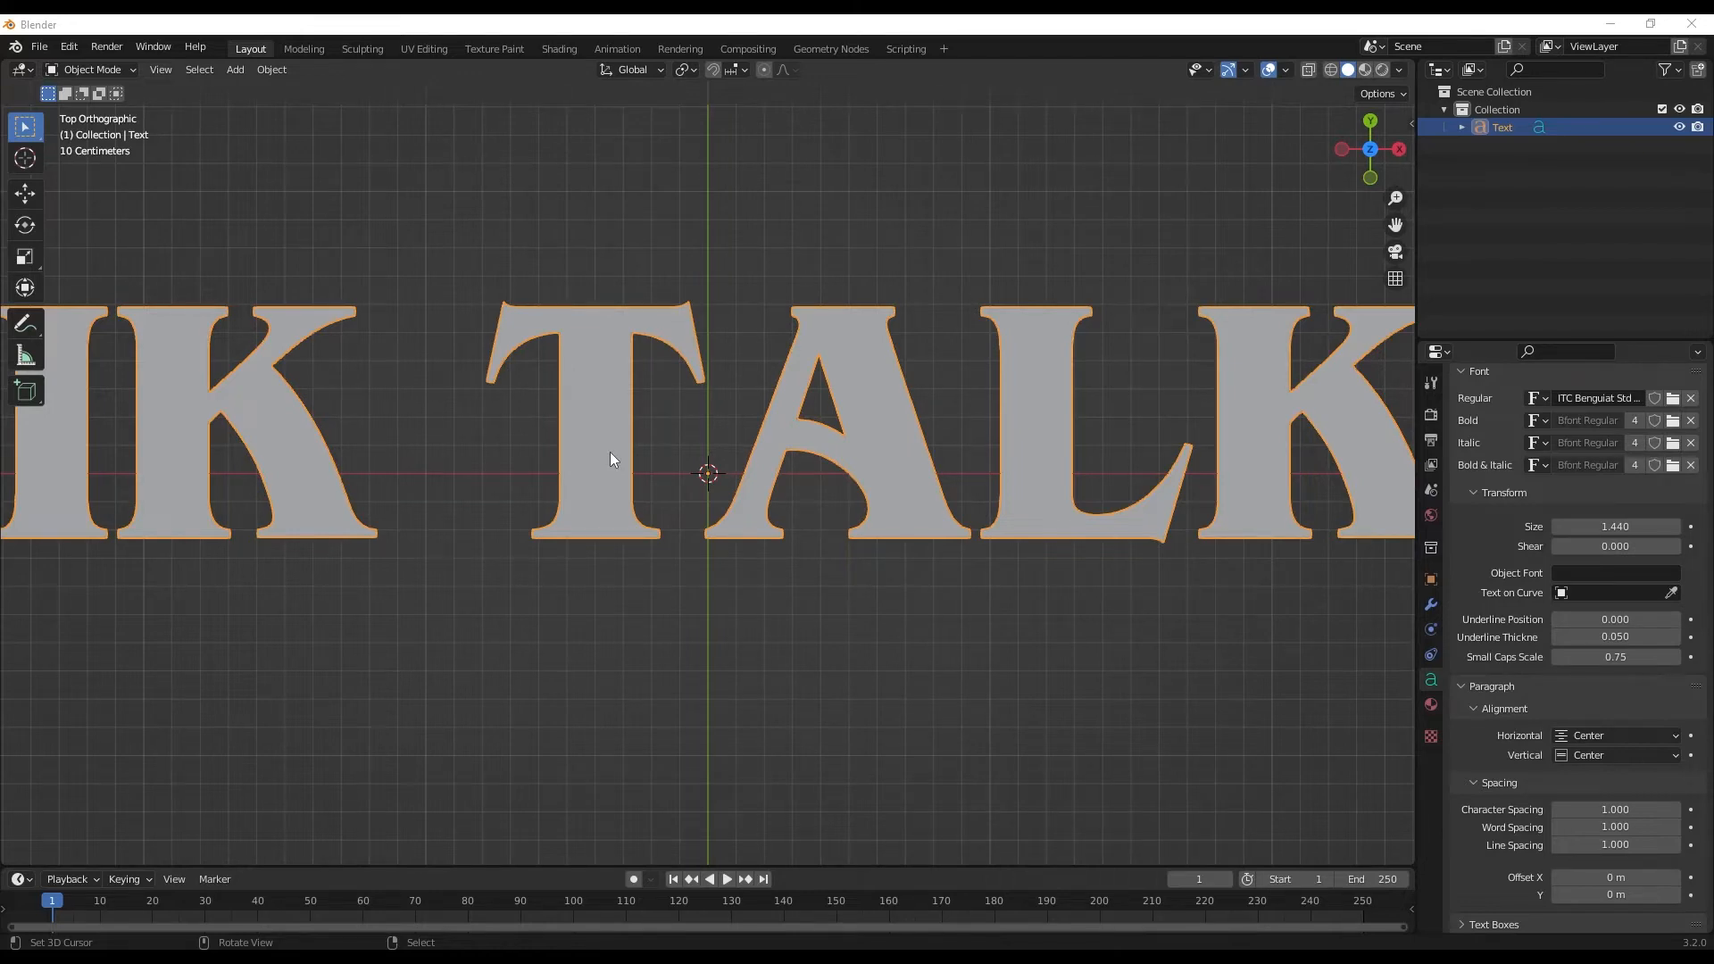
scroll(609, 451, down, 3)
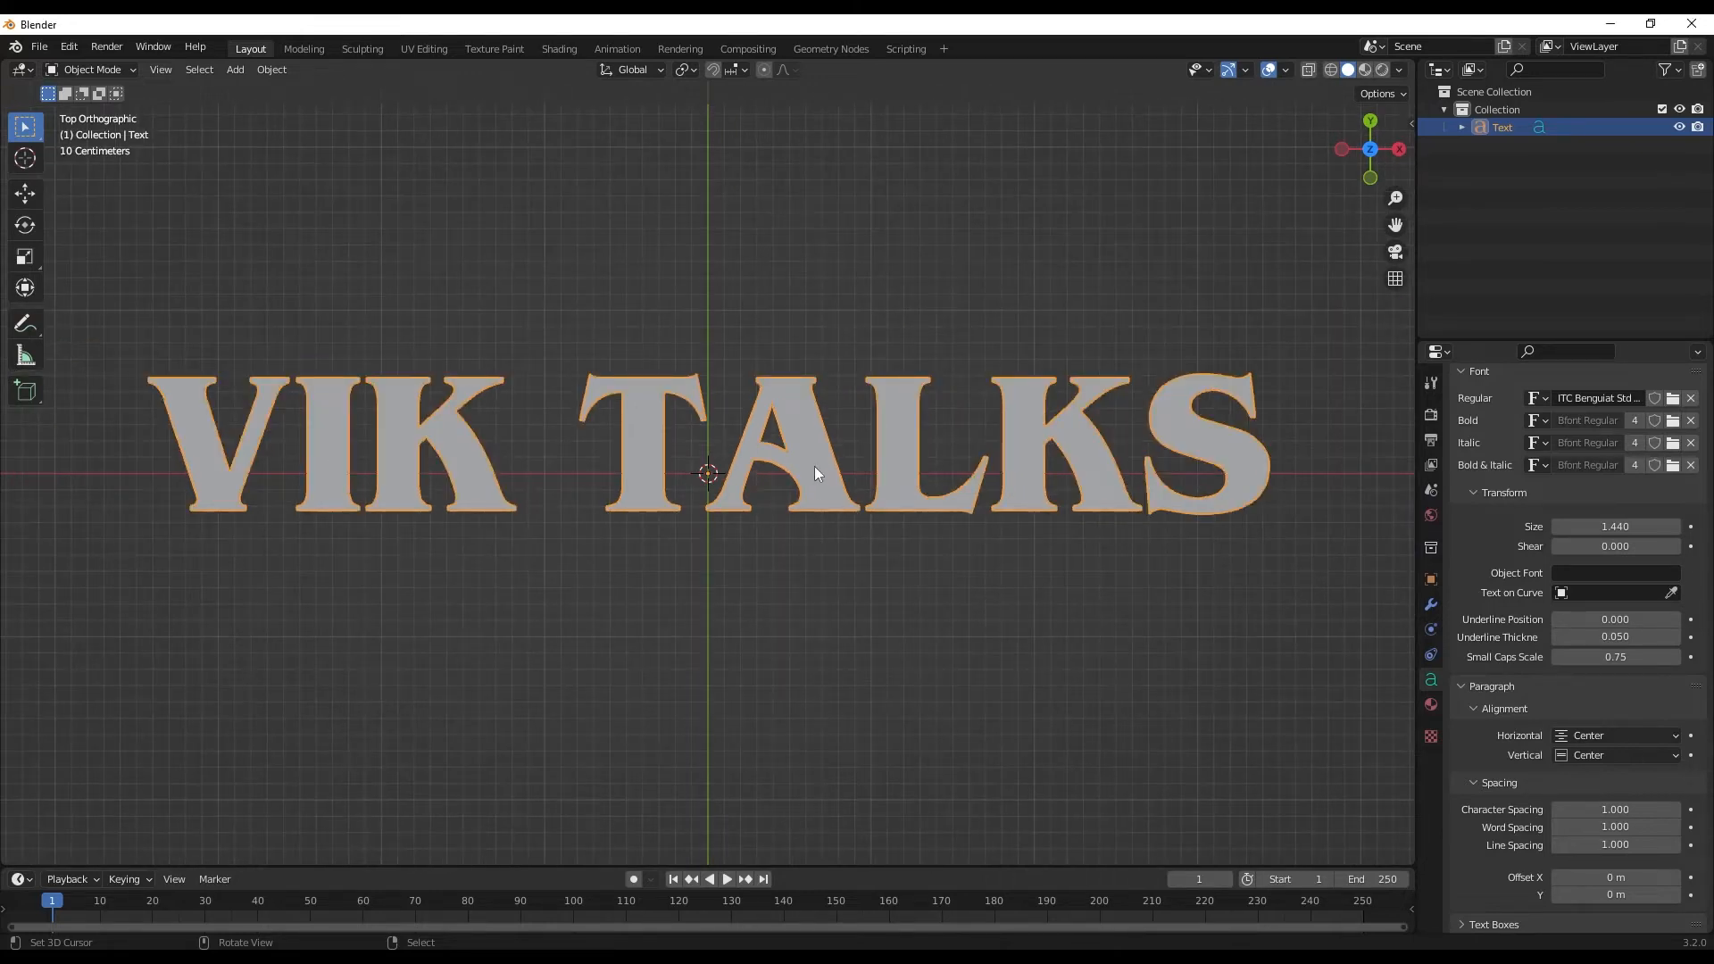
scroll(1486, 512, up, 7)
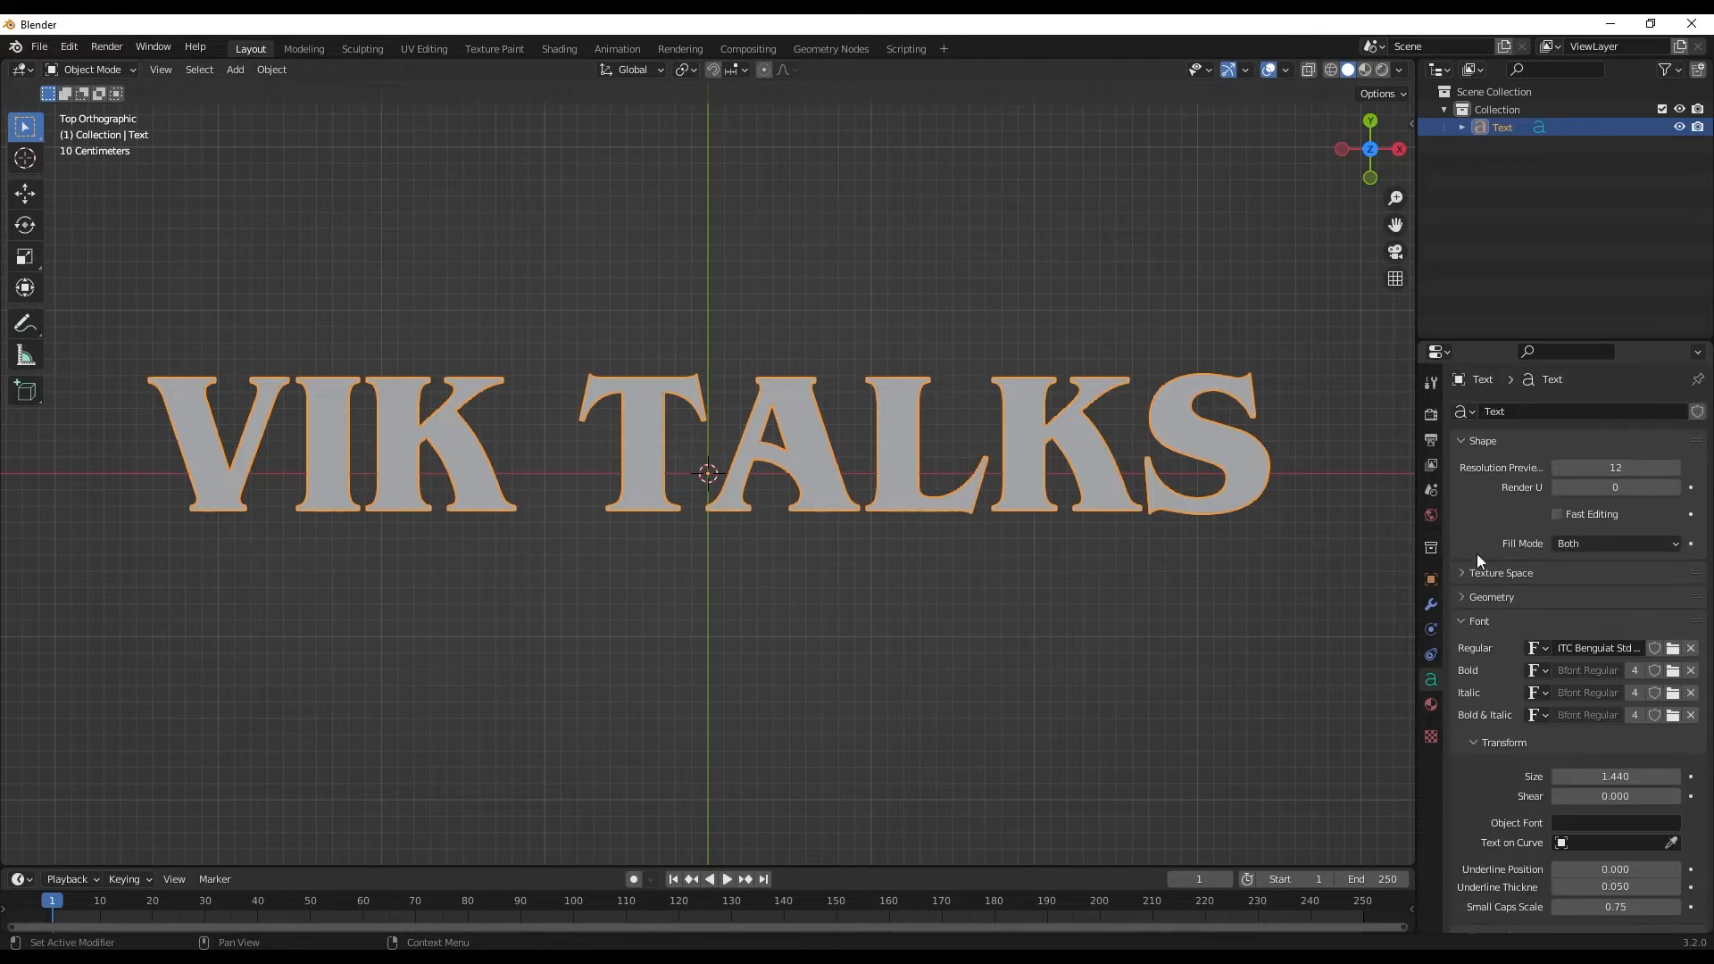
click(1461, 597)
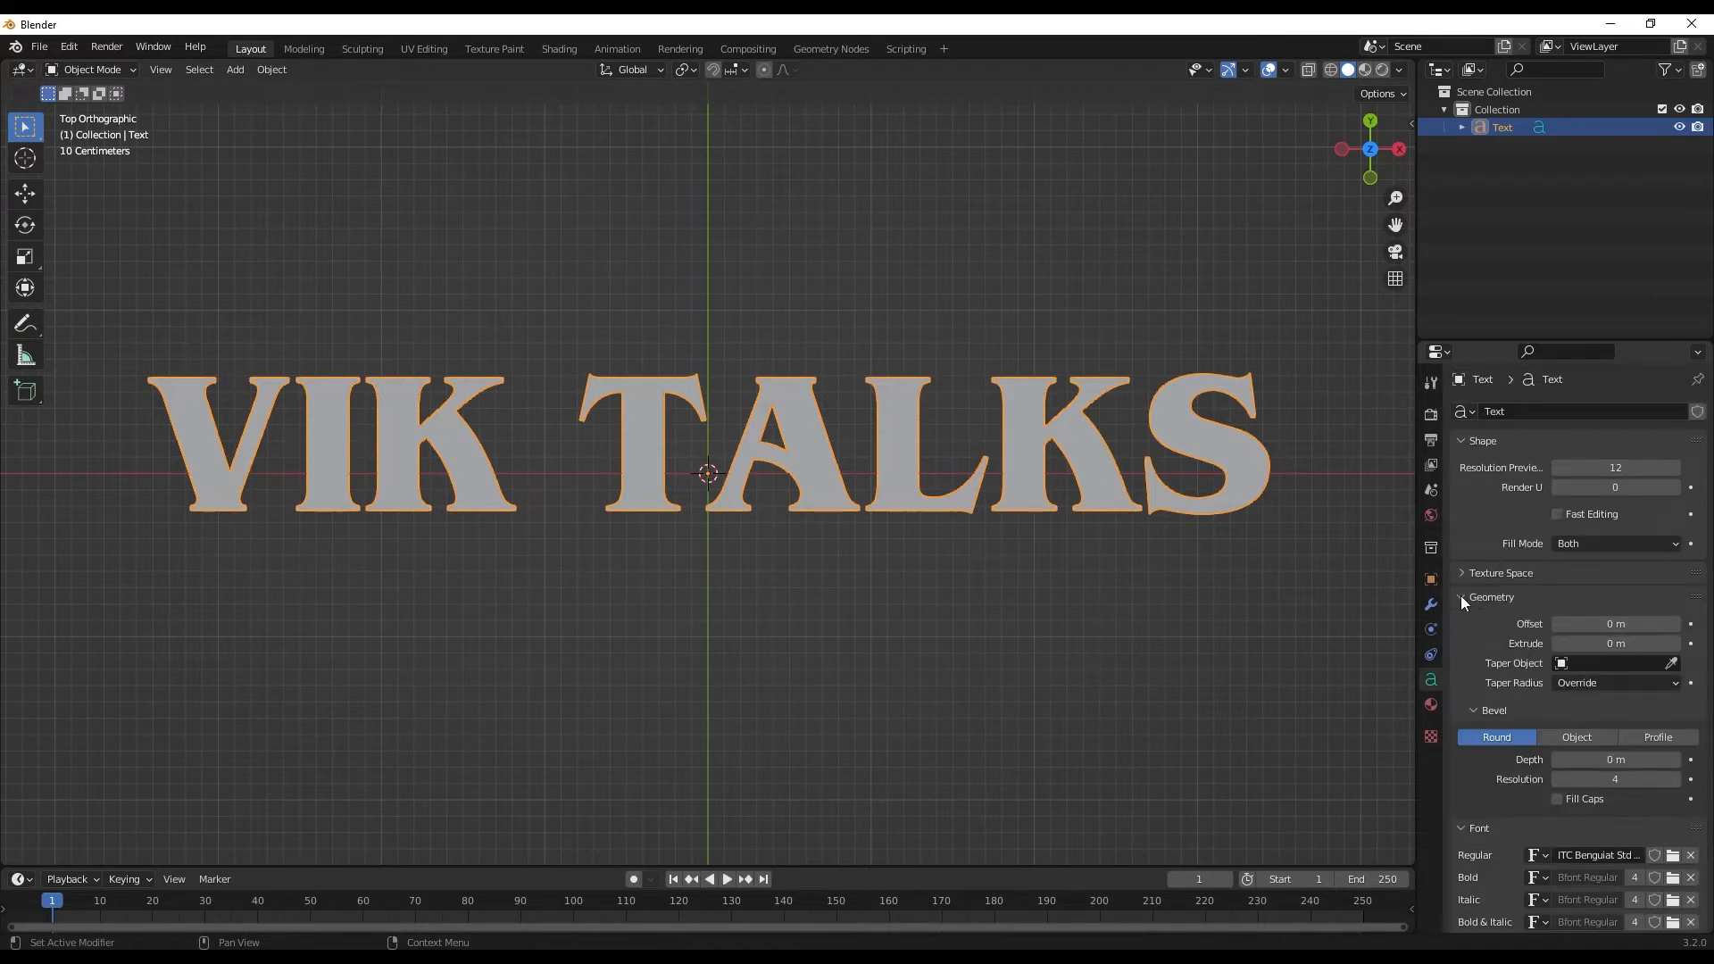
click(1675, 624)
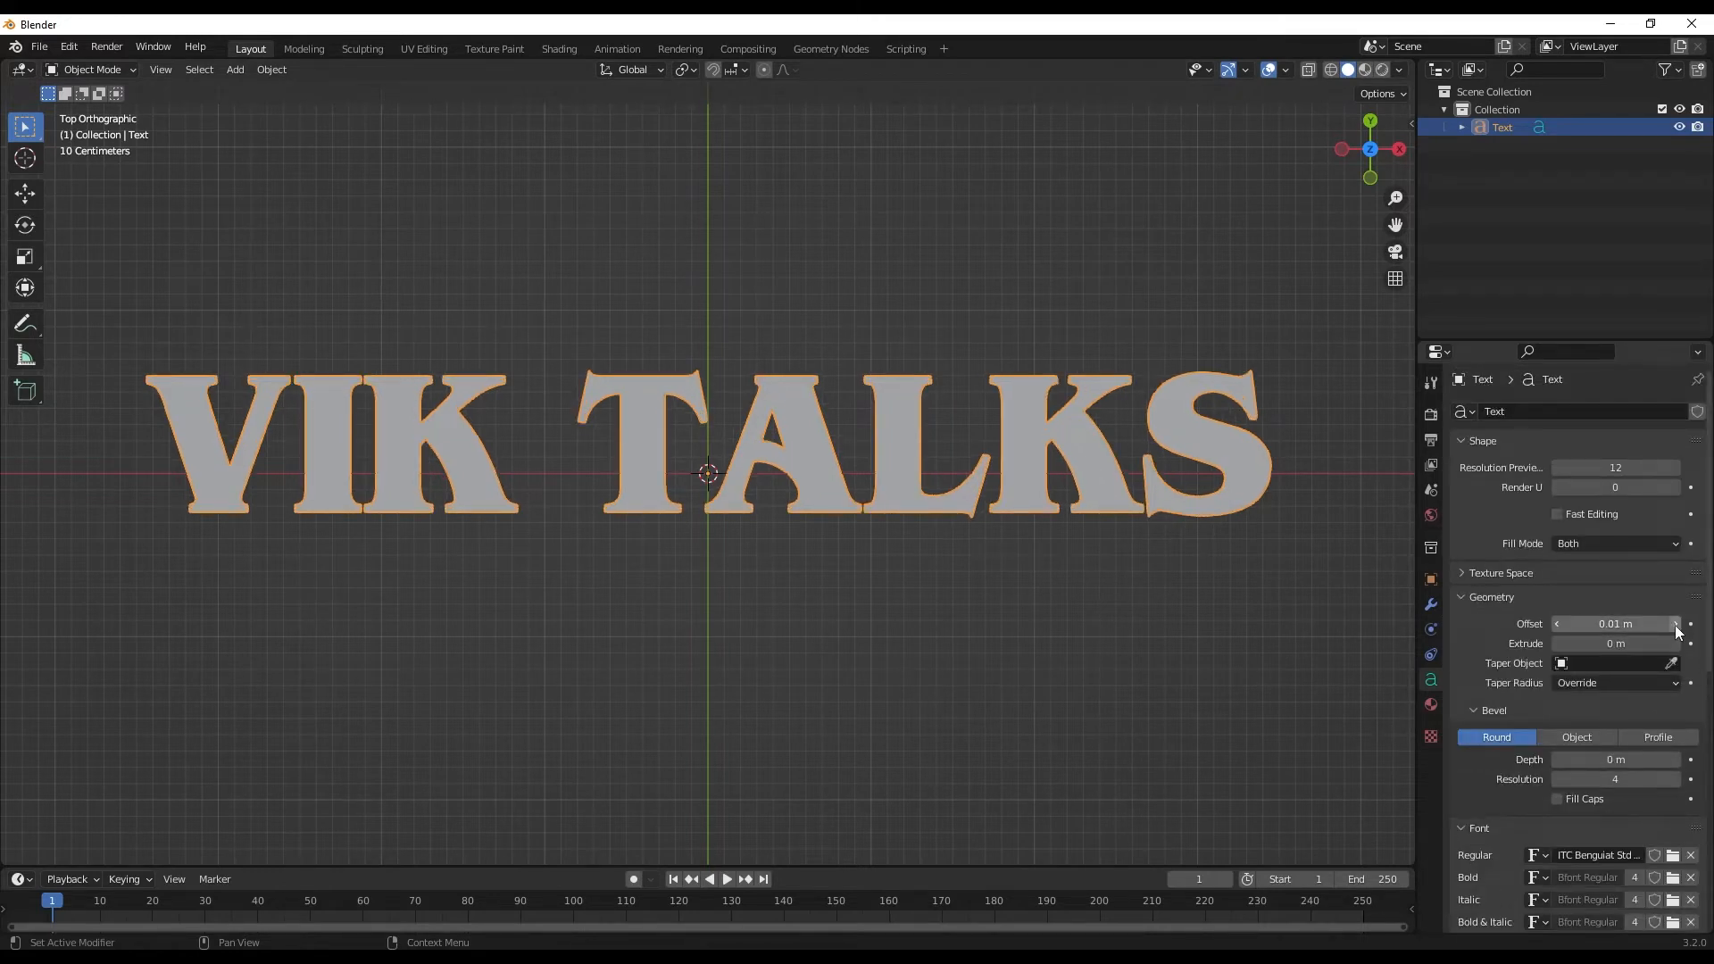
Rename the text object as text1
double_click(1502, 127)
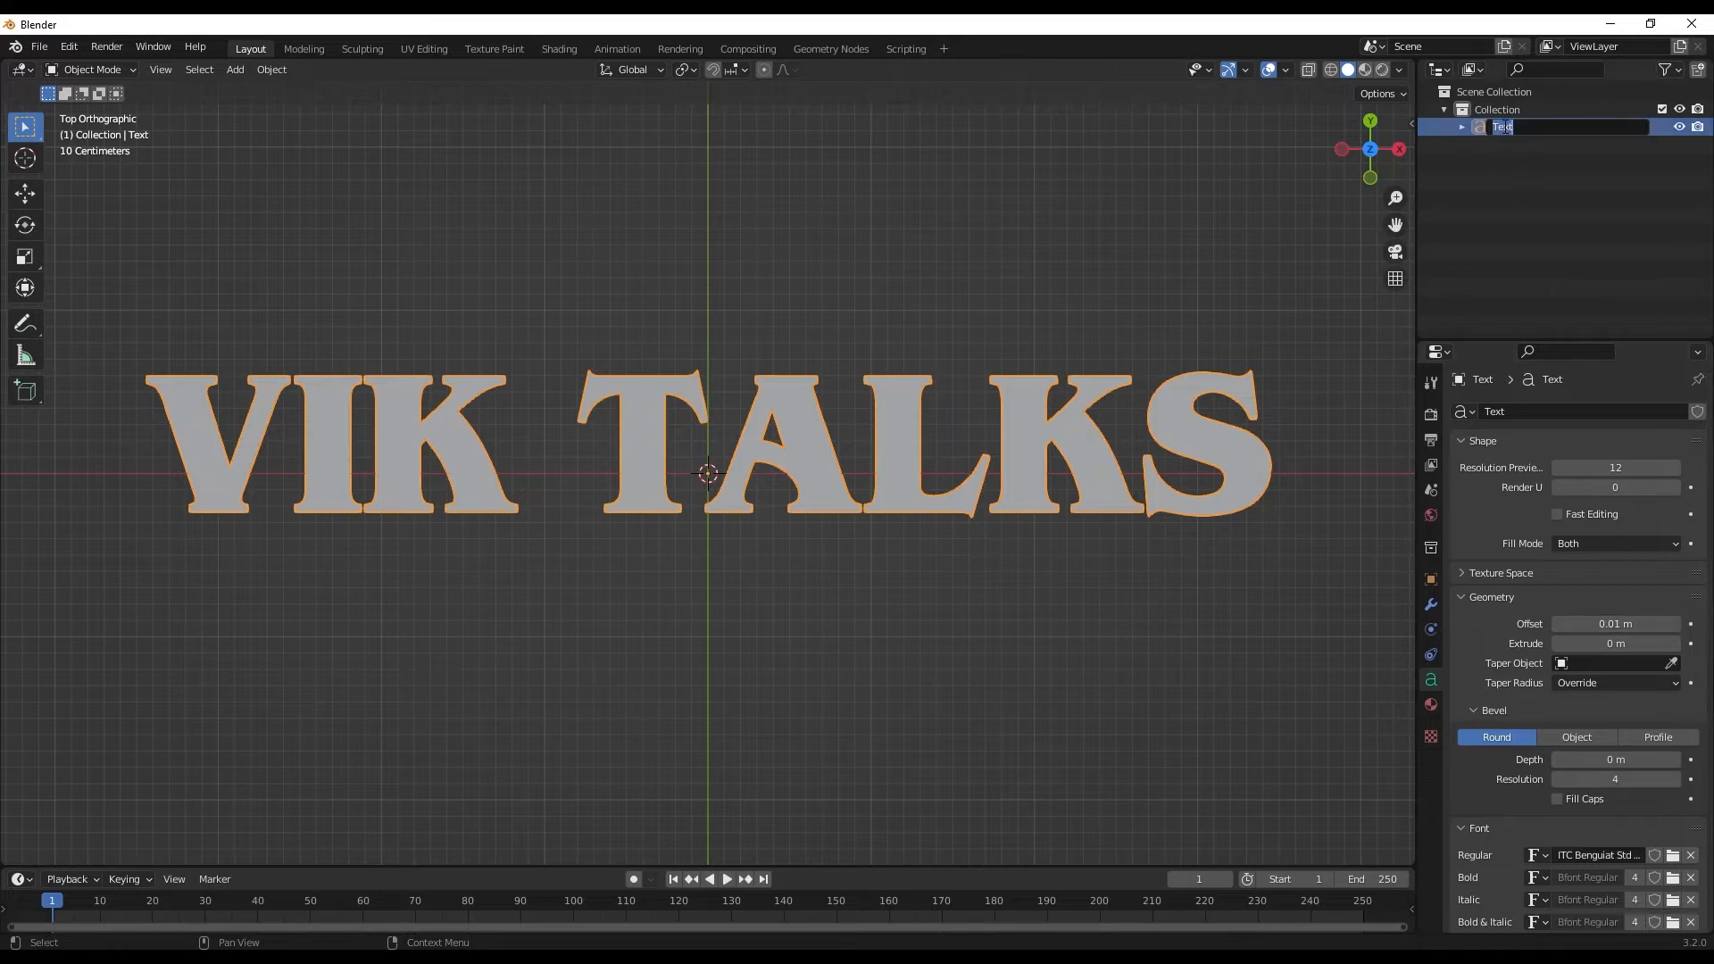
text(text1)
key(Return)
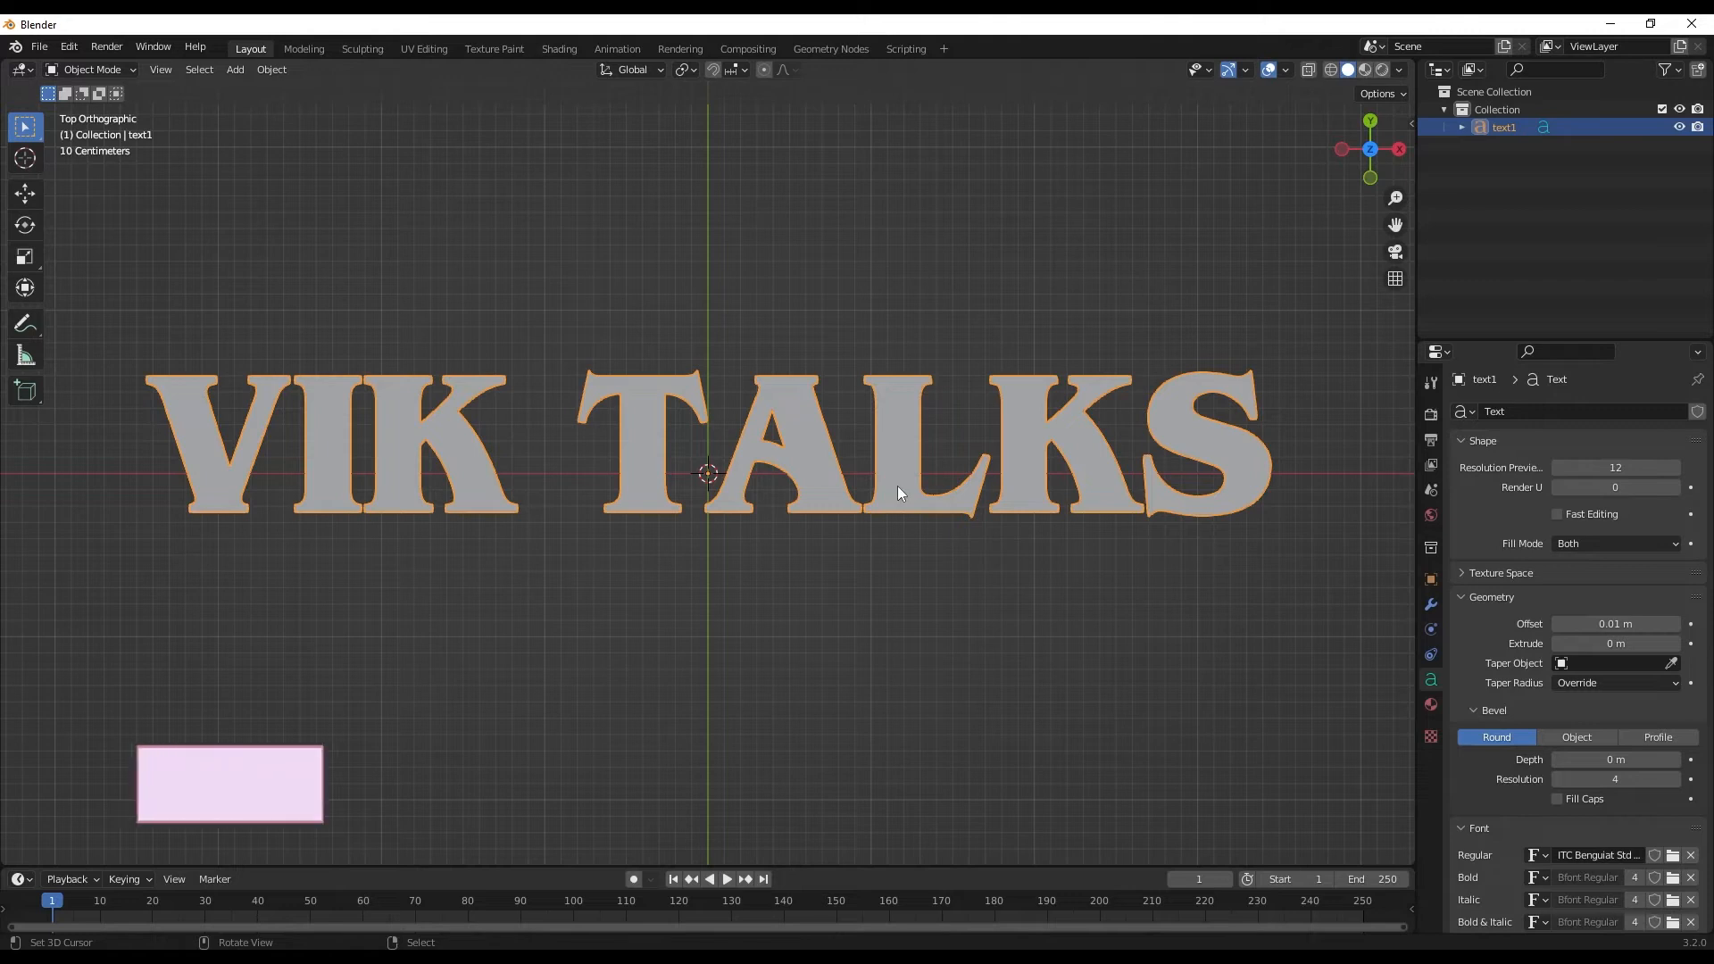
Duplicate text1 in place and rename the copy as text2
key(shift+d)
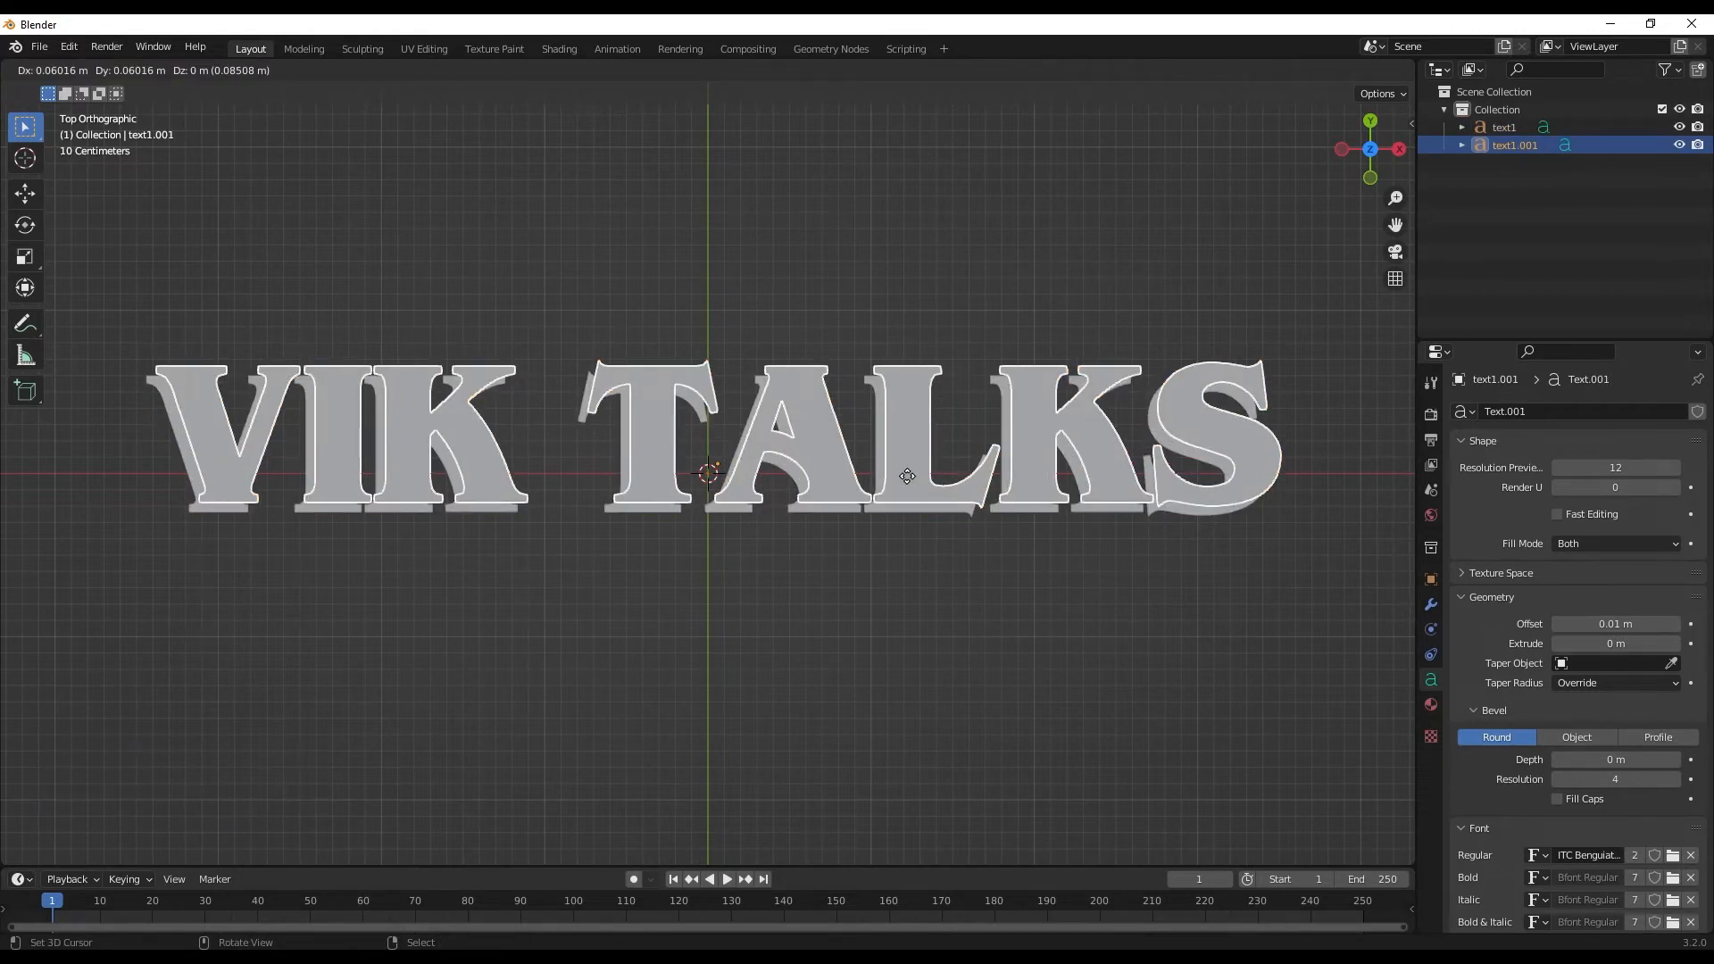
right_click(906, 476)
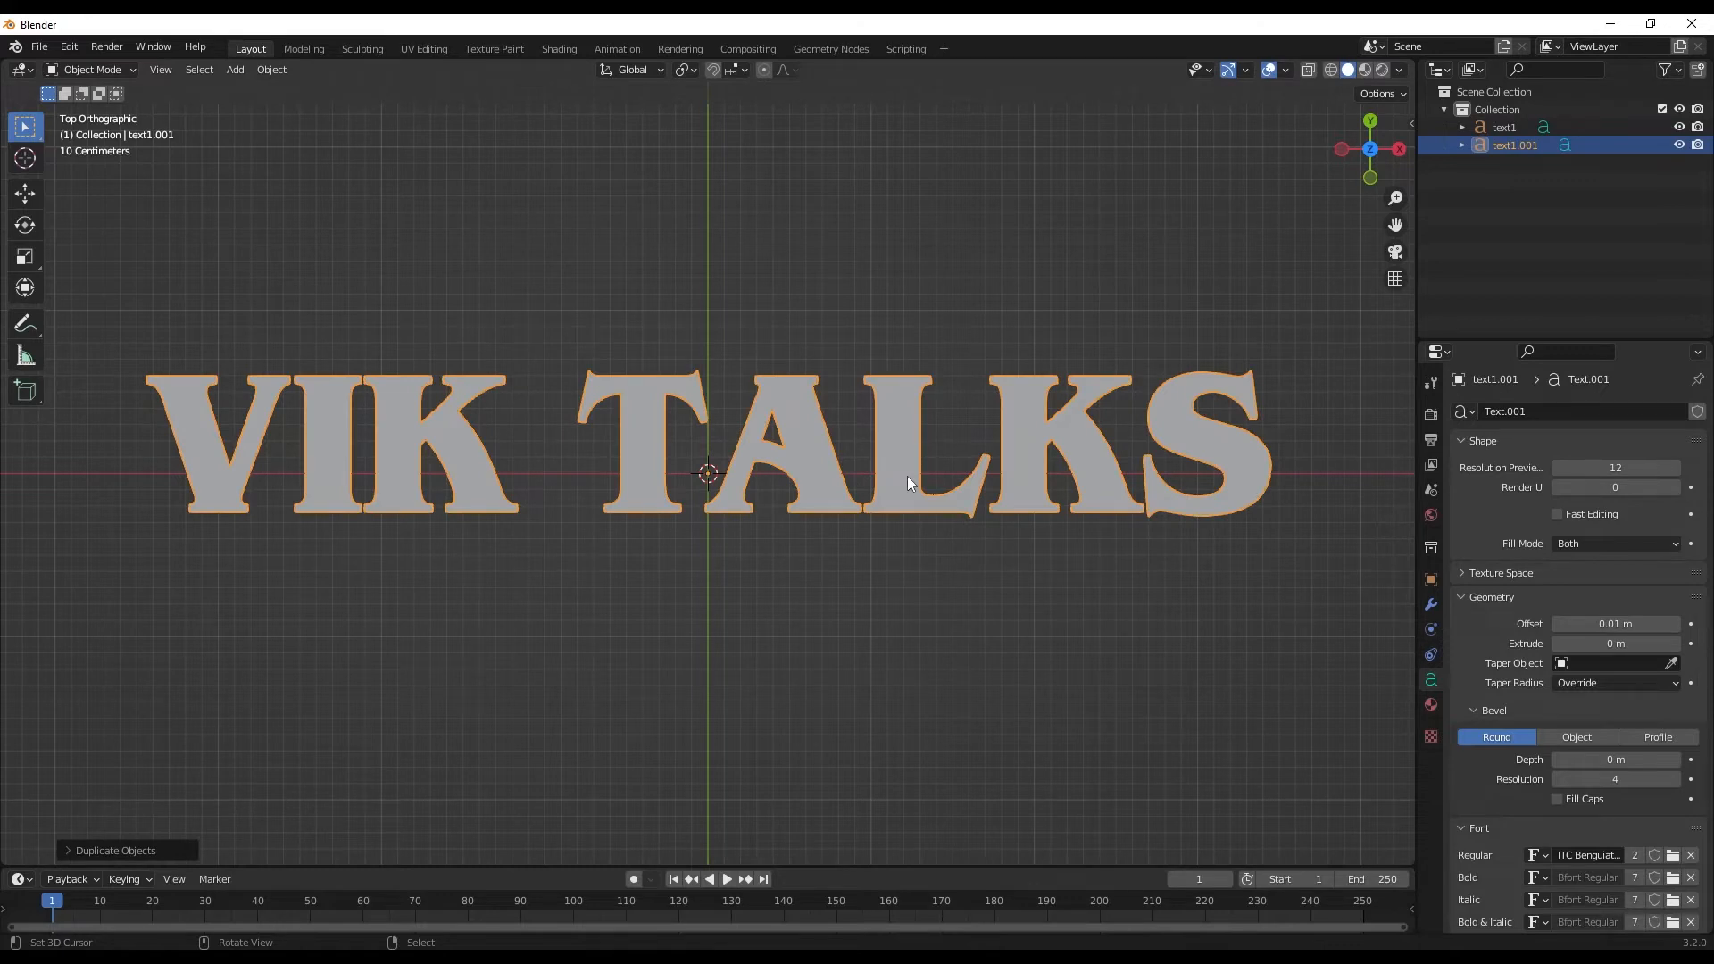
double_click(1513, 144)
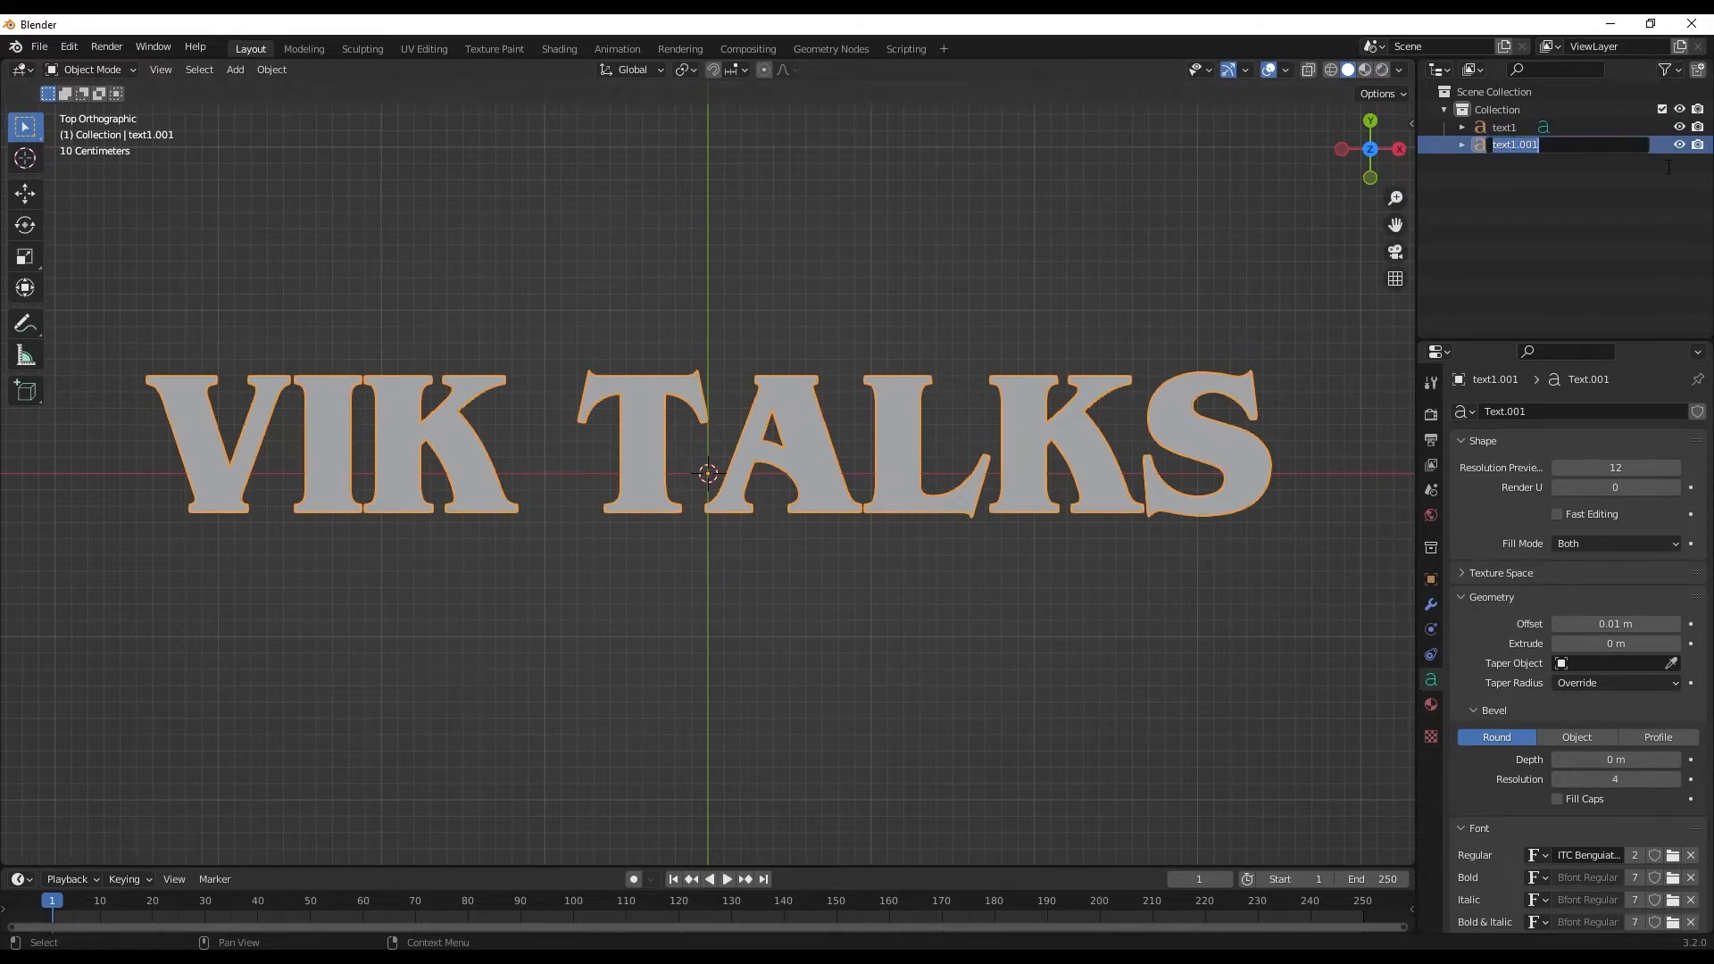
text(text2)
key(Return)
Reset the geometry offset of text2 to 0 m and set its extrusion to 0.04 m
key(BackSpace)
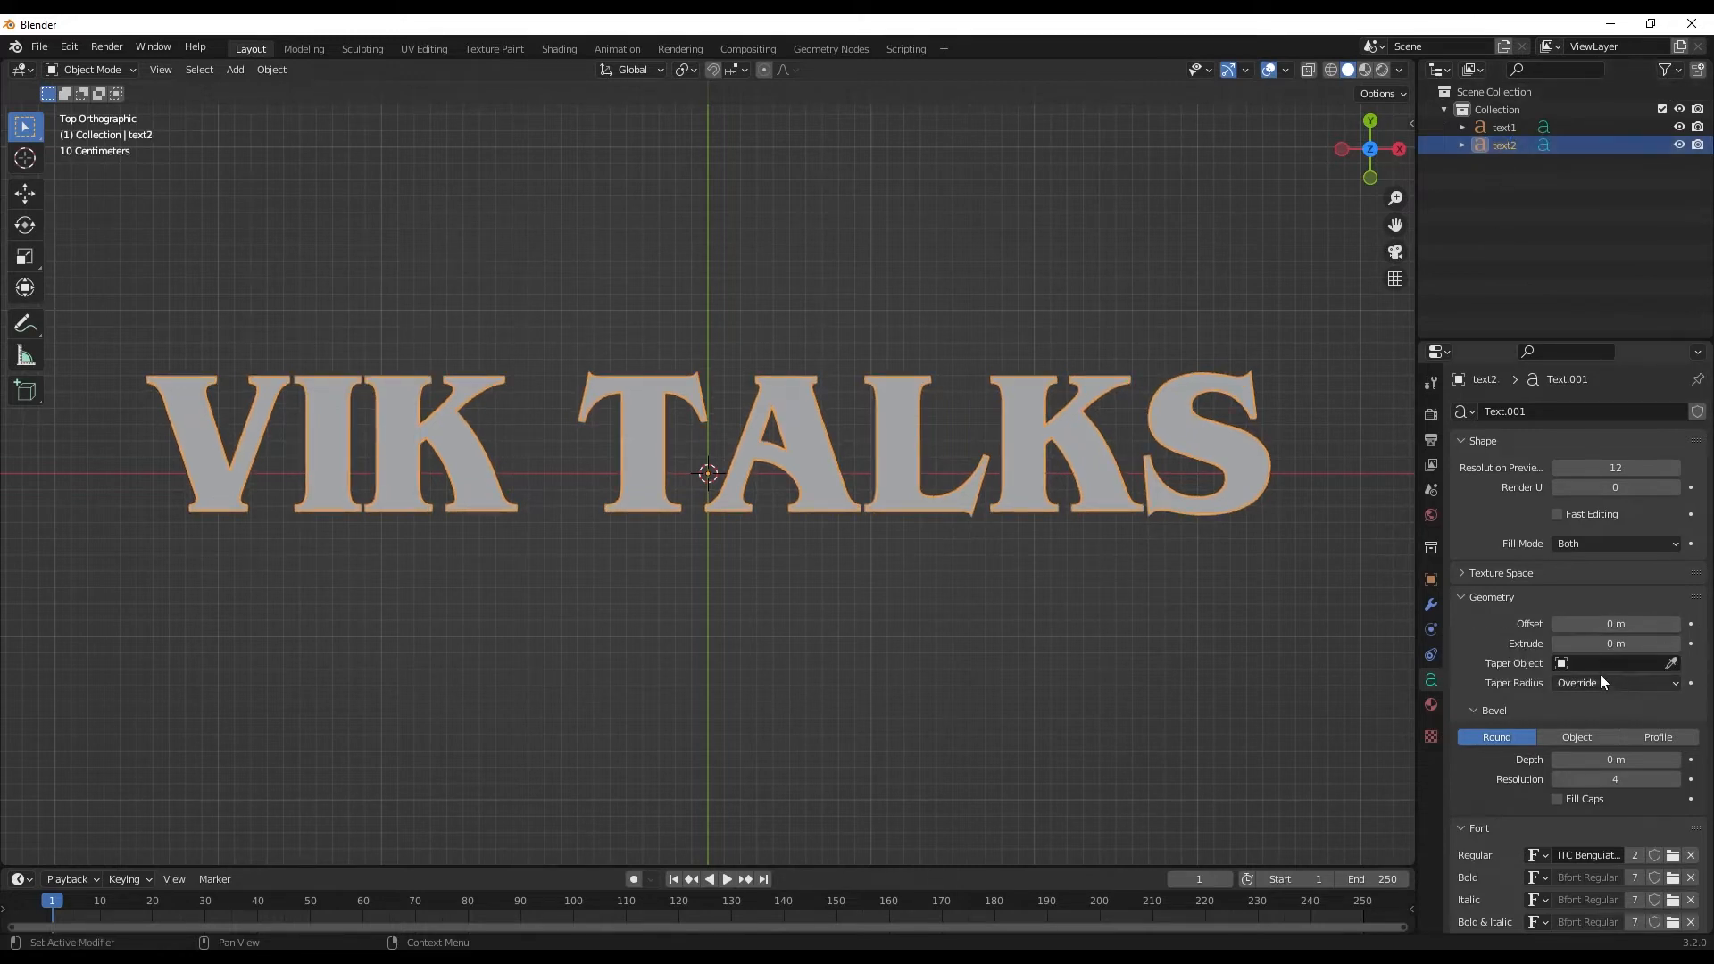
click(1672, 646)
click(1672, 646)
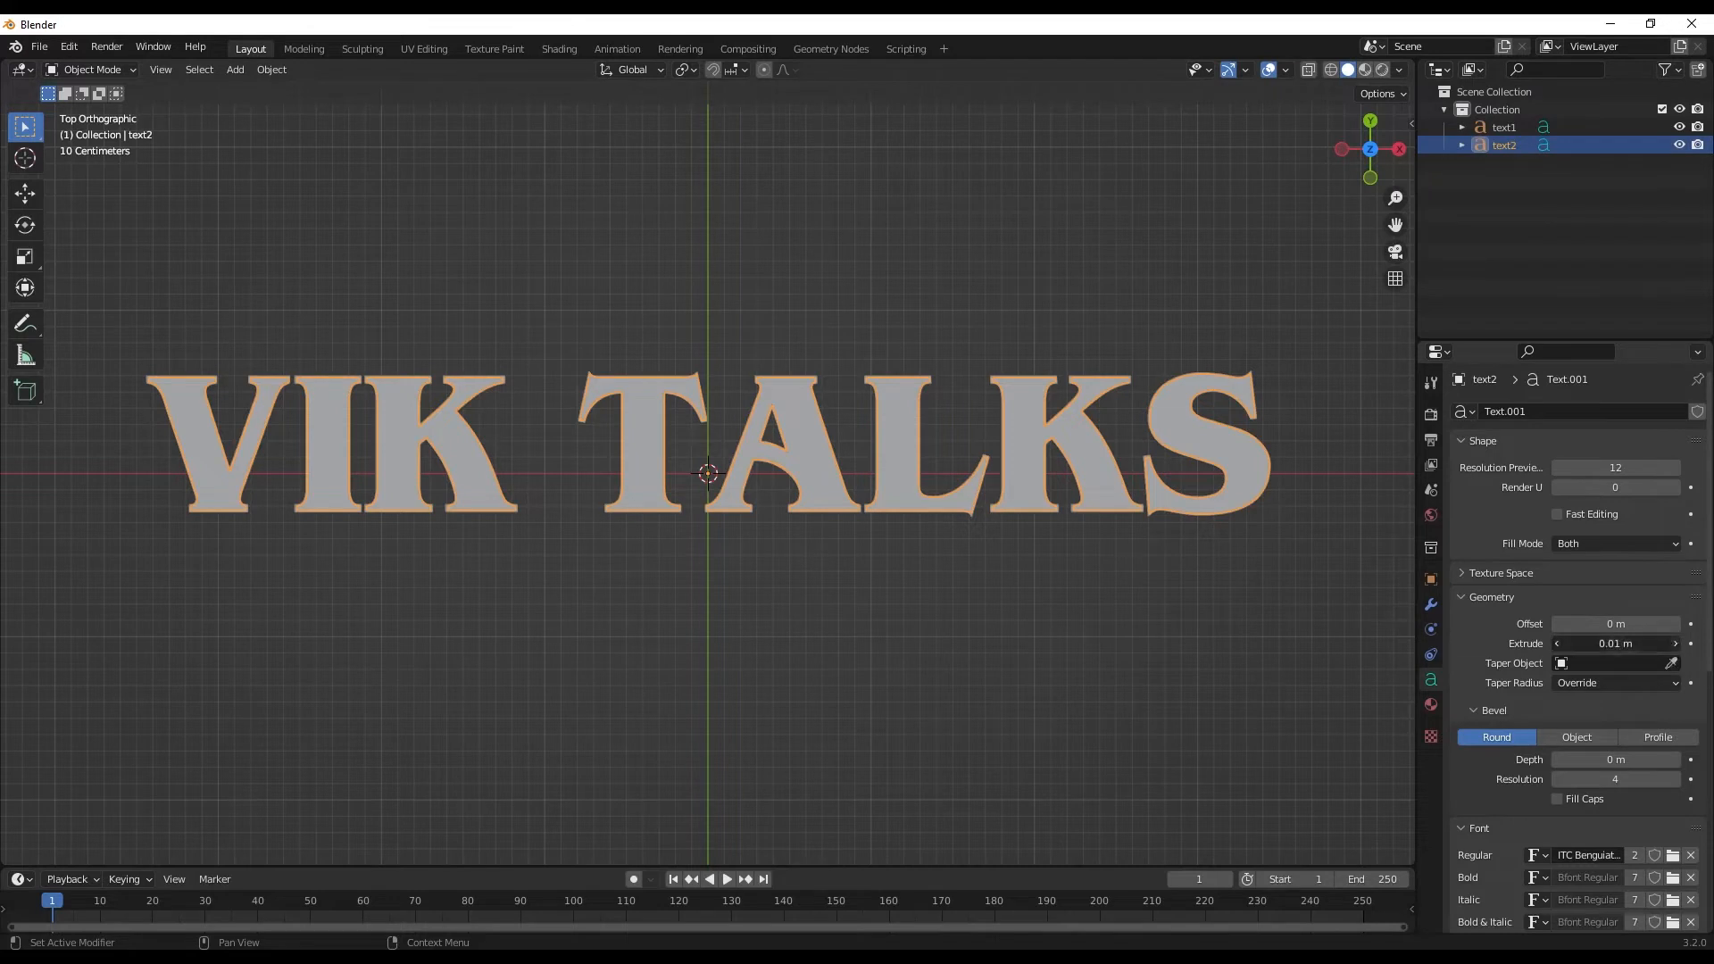
click(1674, 649)
click(1673, 649)
middle_drag(1000, 575, 994, 443)
scroll(929, 494, up, 5)
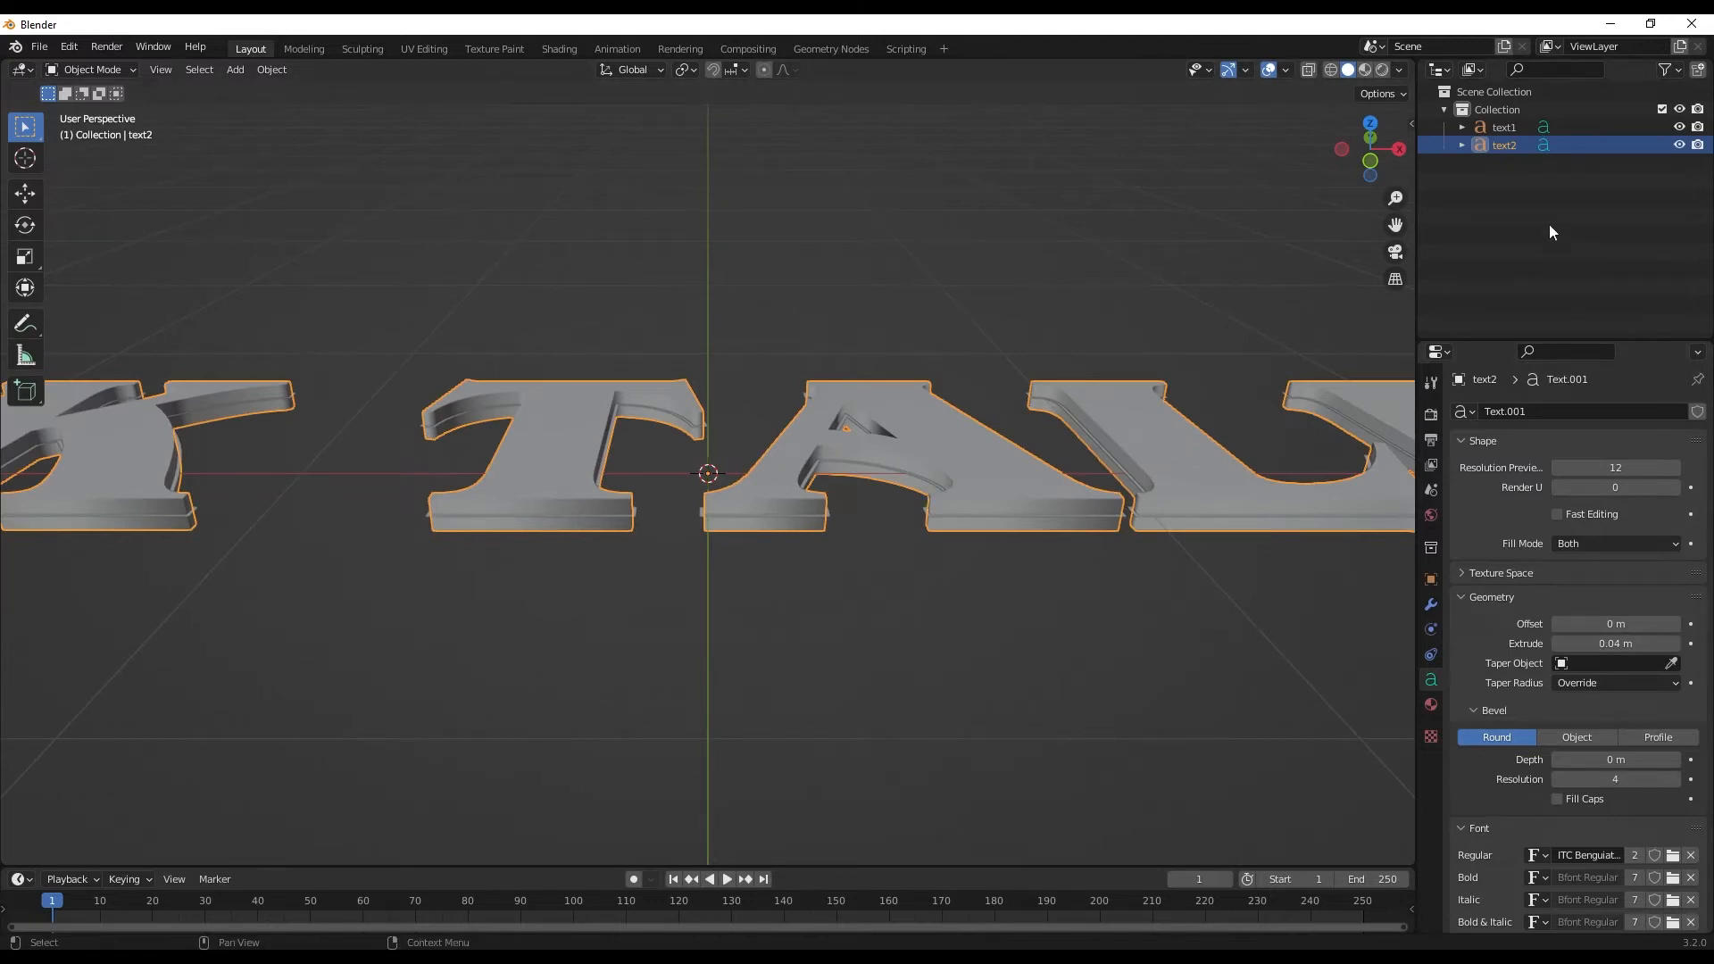
Set the extrusion of text1 to 0.02 m
click(1512, 127)
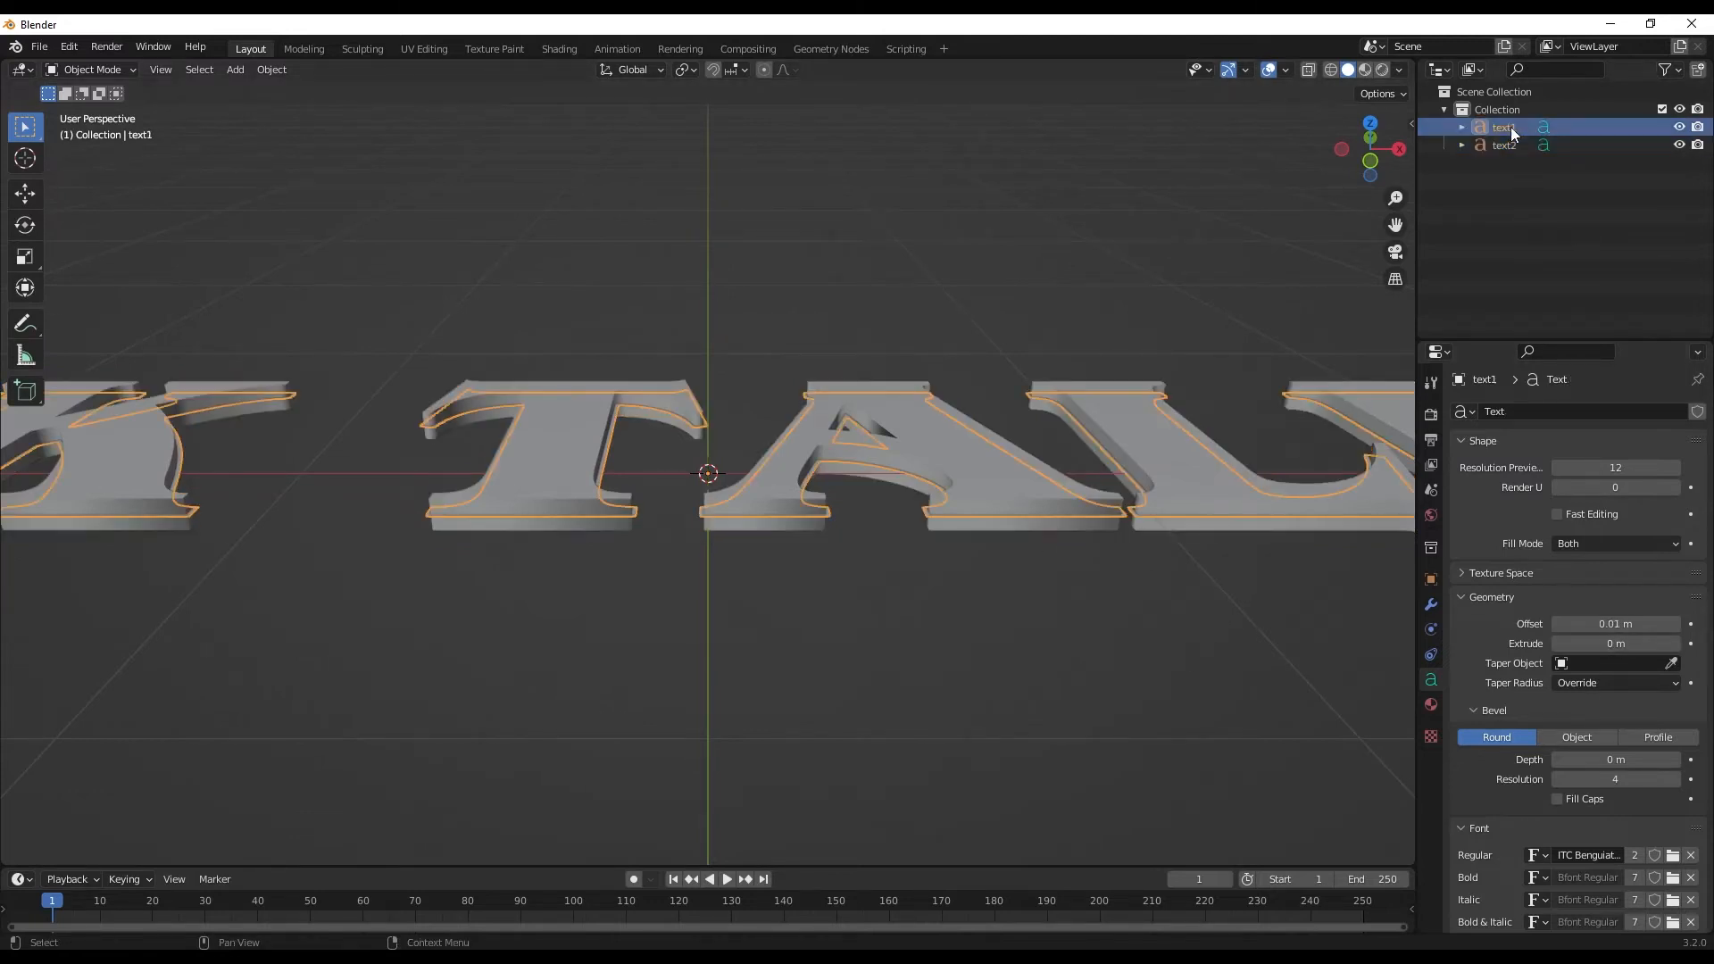
click(1675, 644)
click(1675, 643)
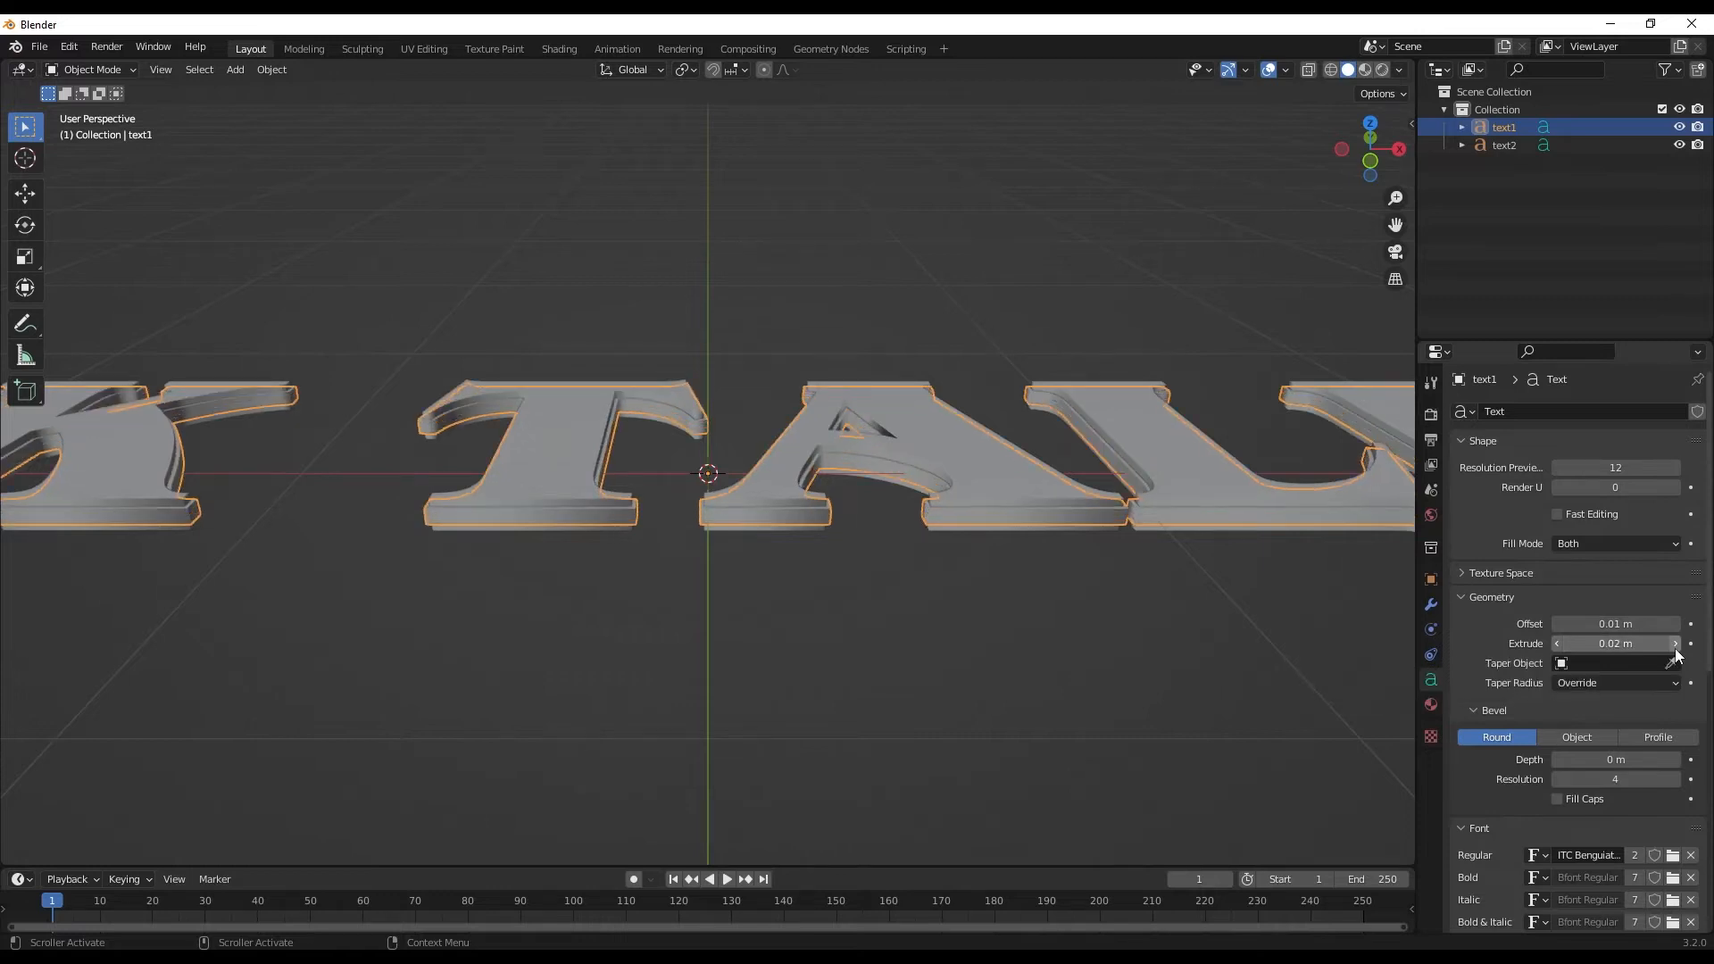
scroll(434, 593, up, 4)
scroll(332, 685, up, 2)
scroll(332, 686, down, 4)
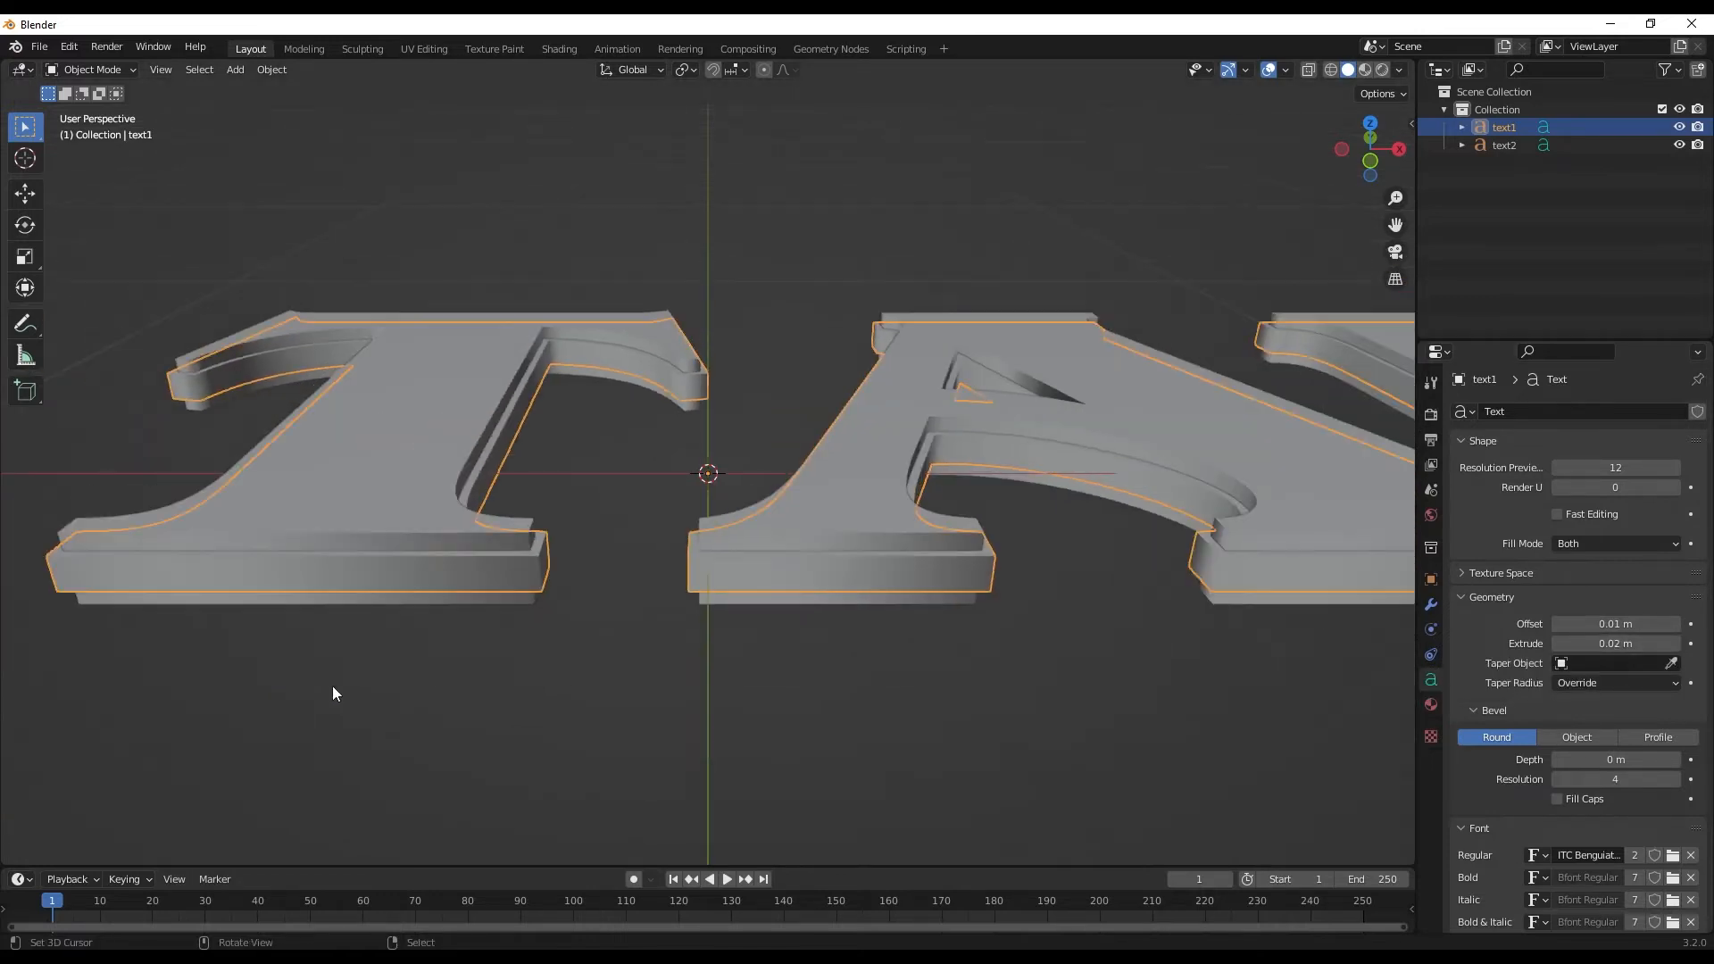
Select both text1 and text2 with a box selection in the top view
click(325, 530)
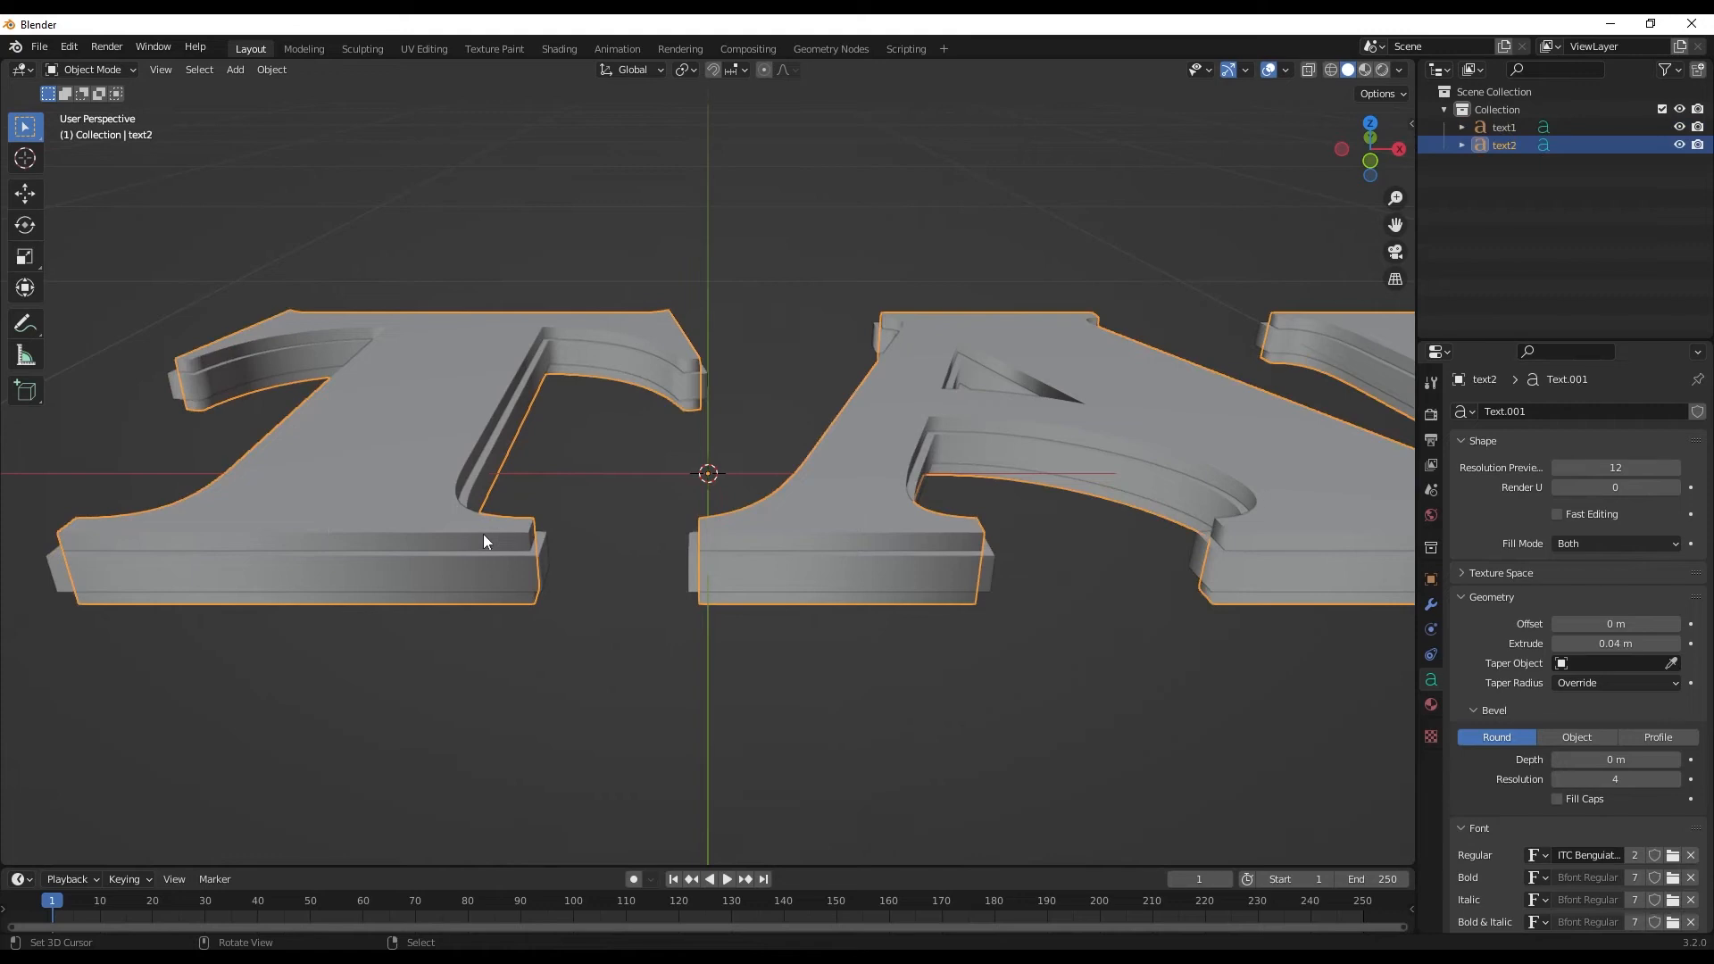
scroll(356, 525, up, 2)
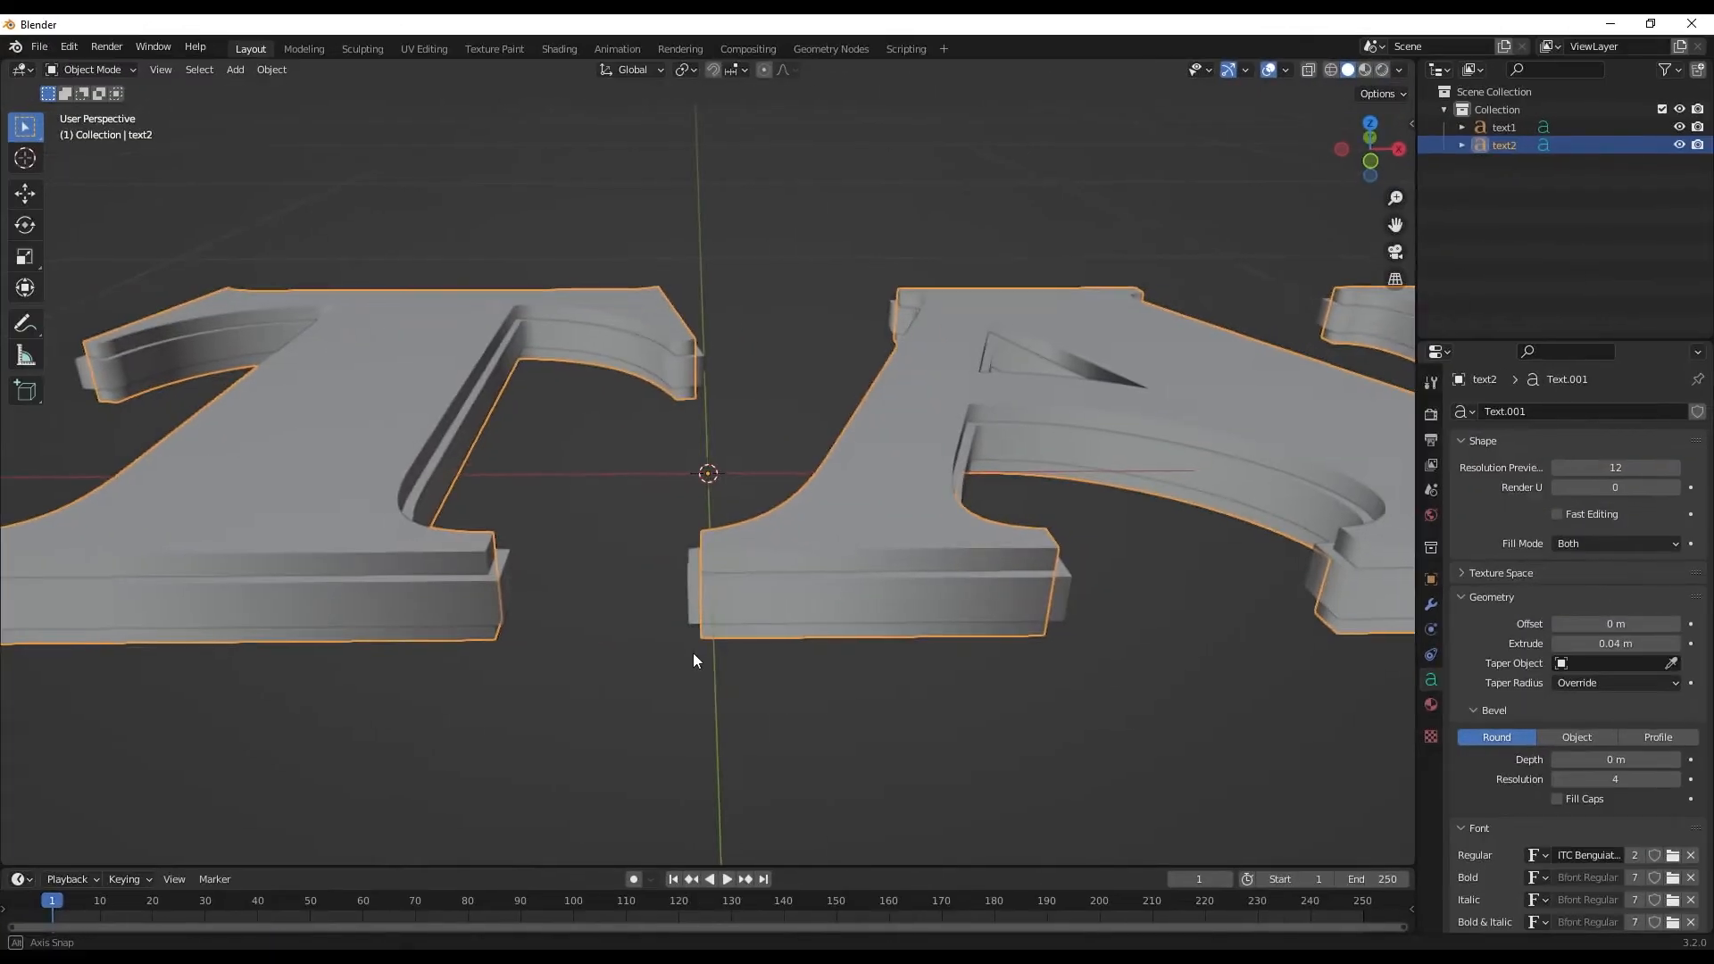
middle_drag(690, 644, 693, 655)
key(grave)
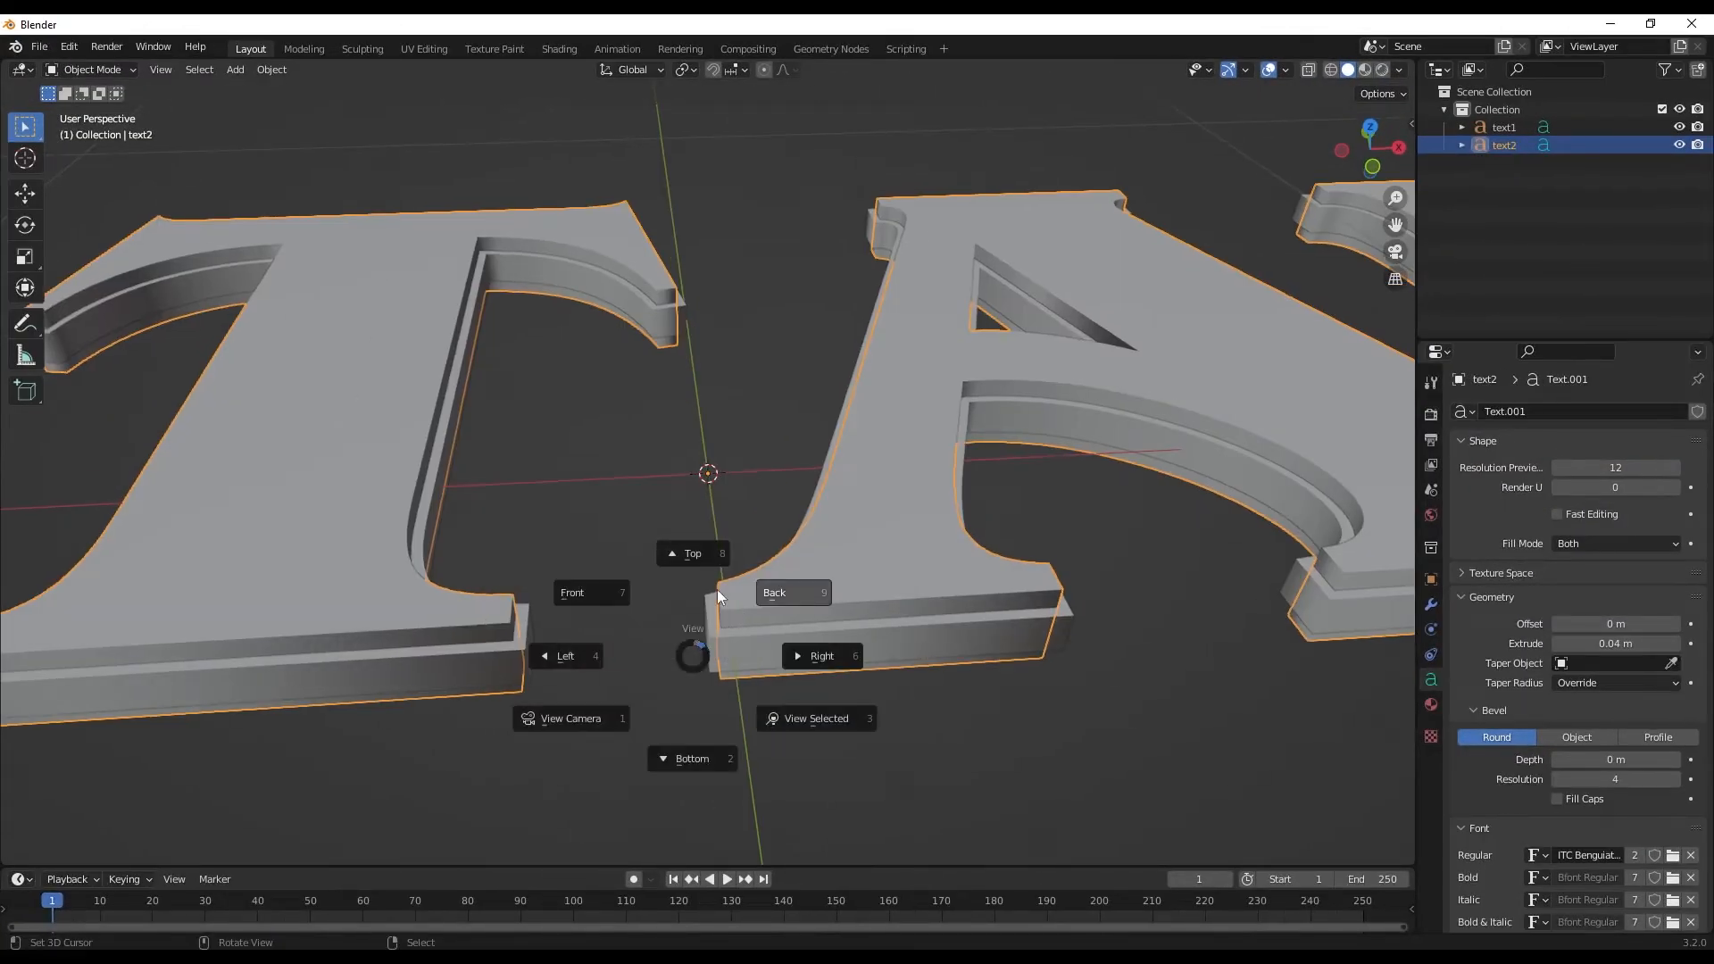
click(684, 549)
key(b)
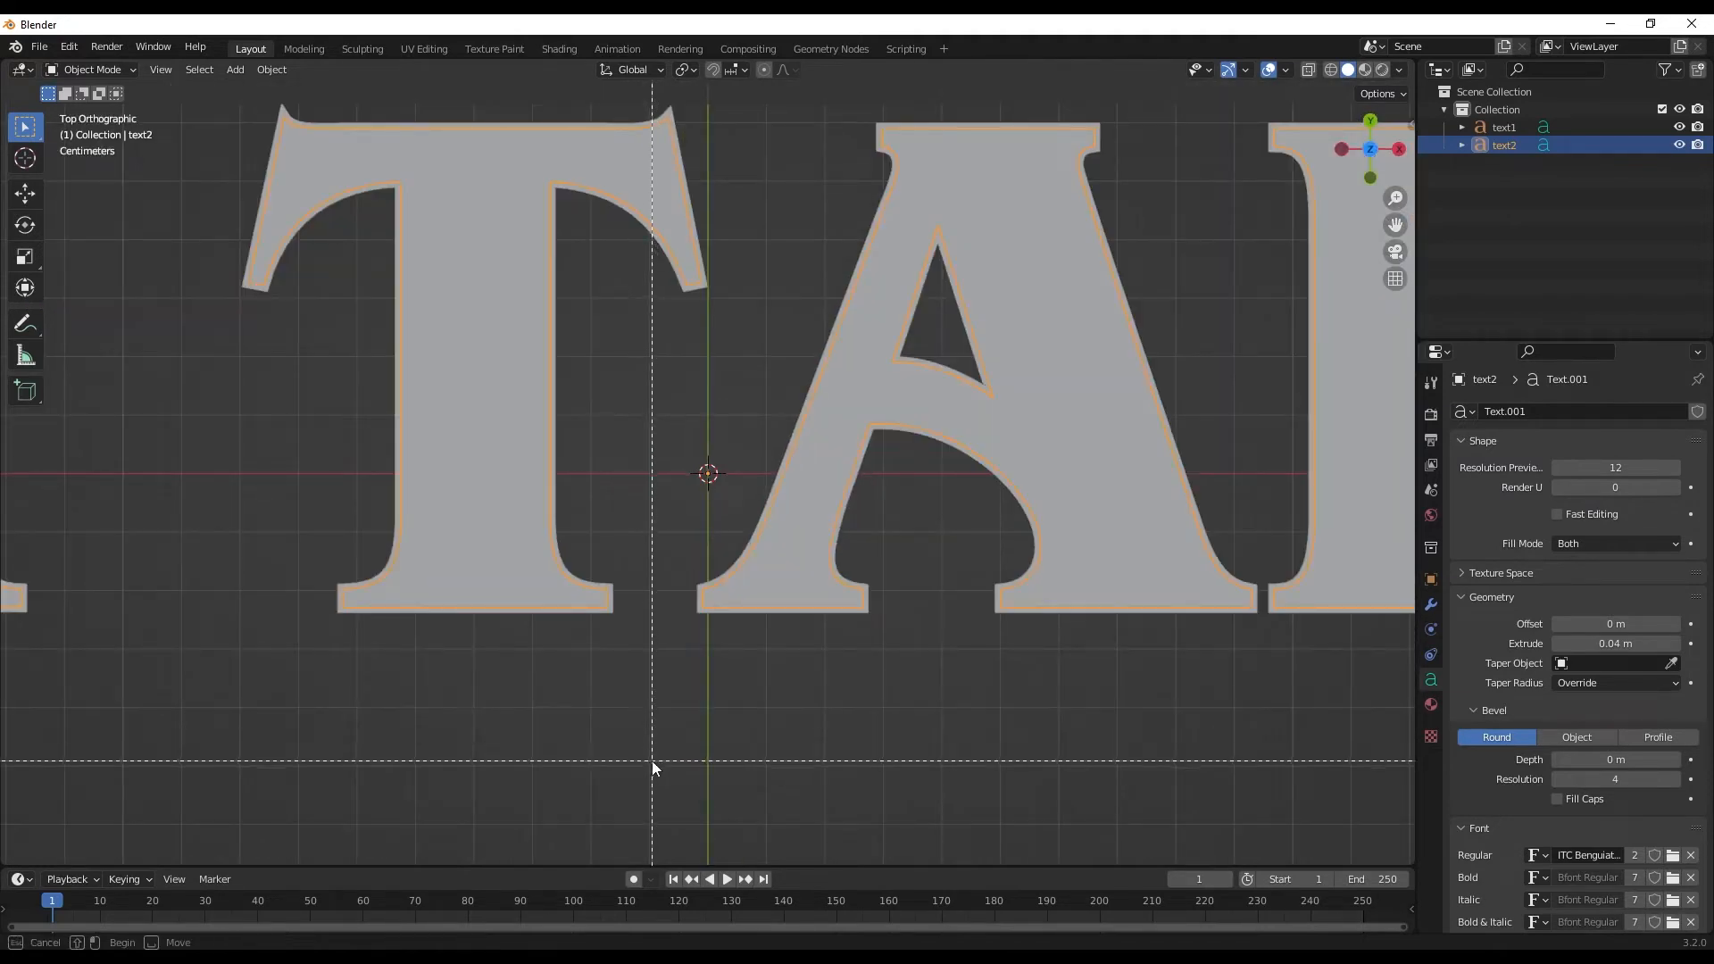
drag(658, 531, 859, 714)
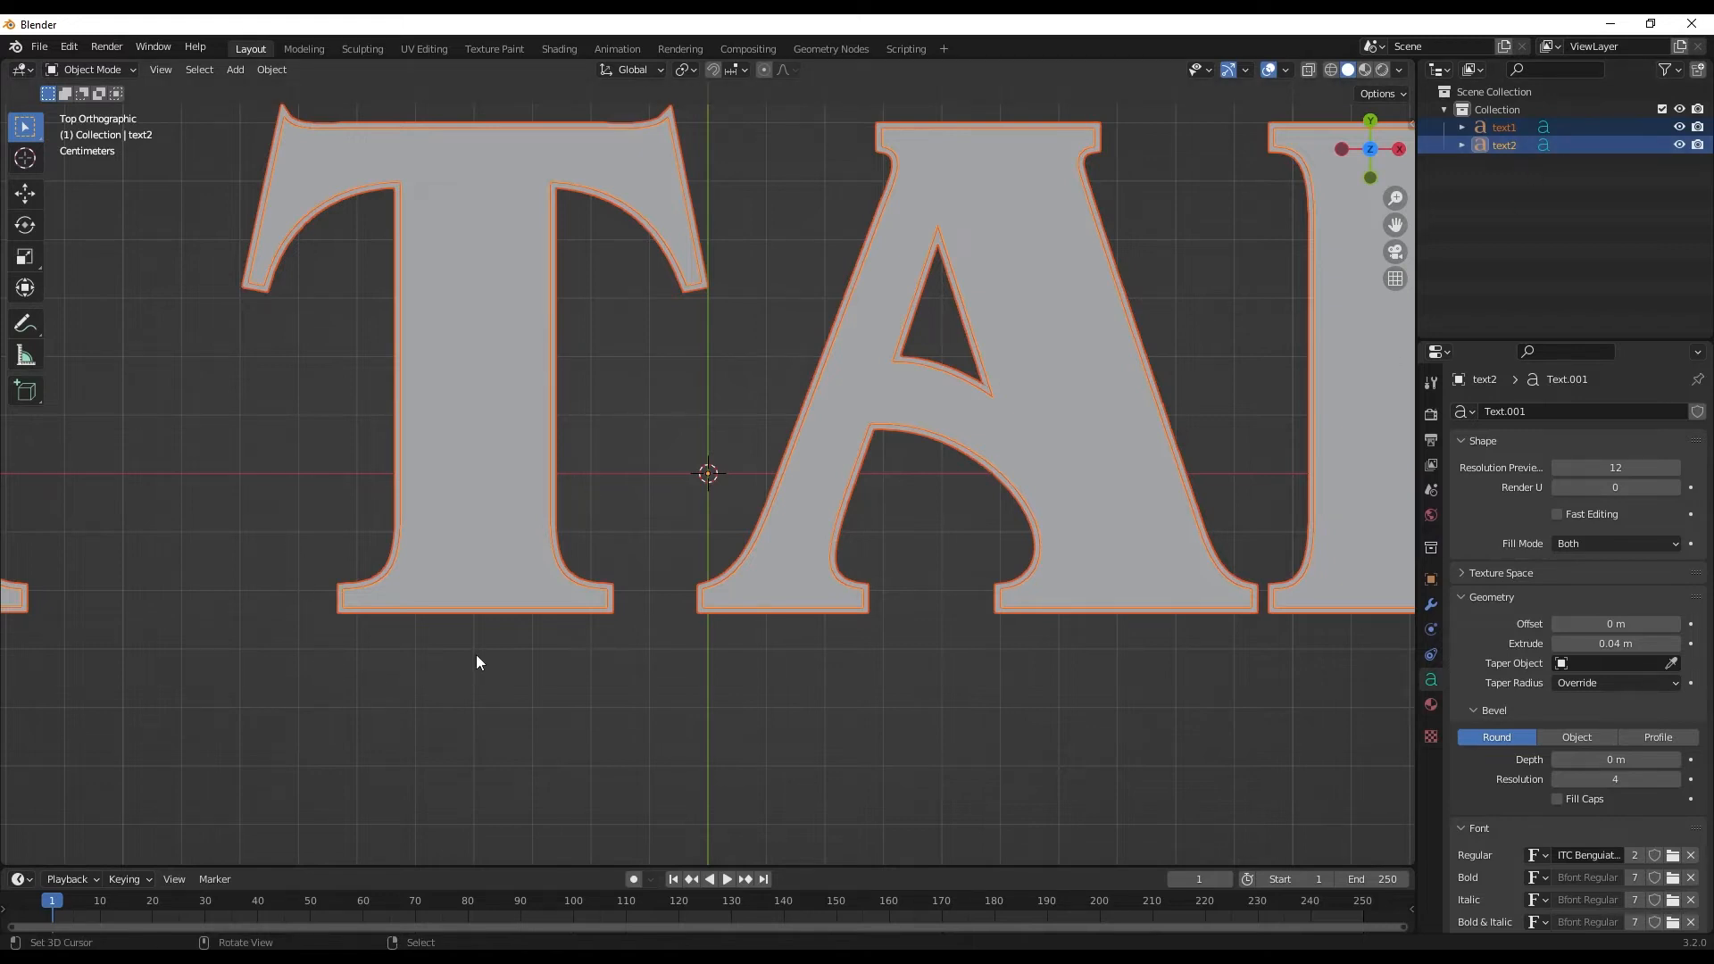
Convert the selected text1 and text2 objects to meshes and deselect everything
click(67, 47)
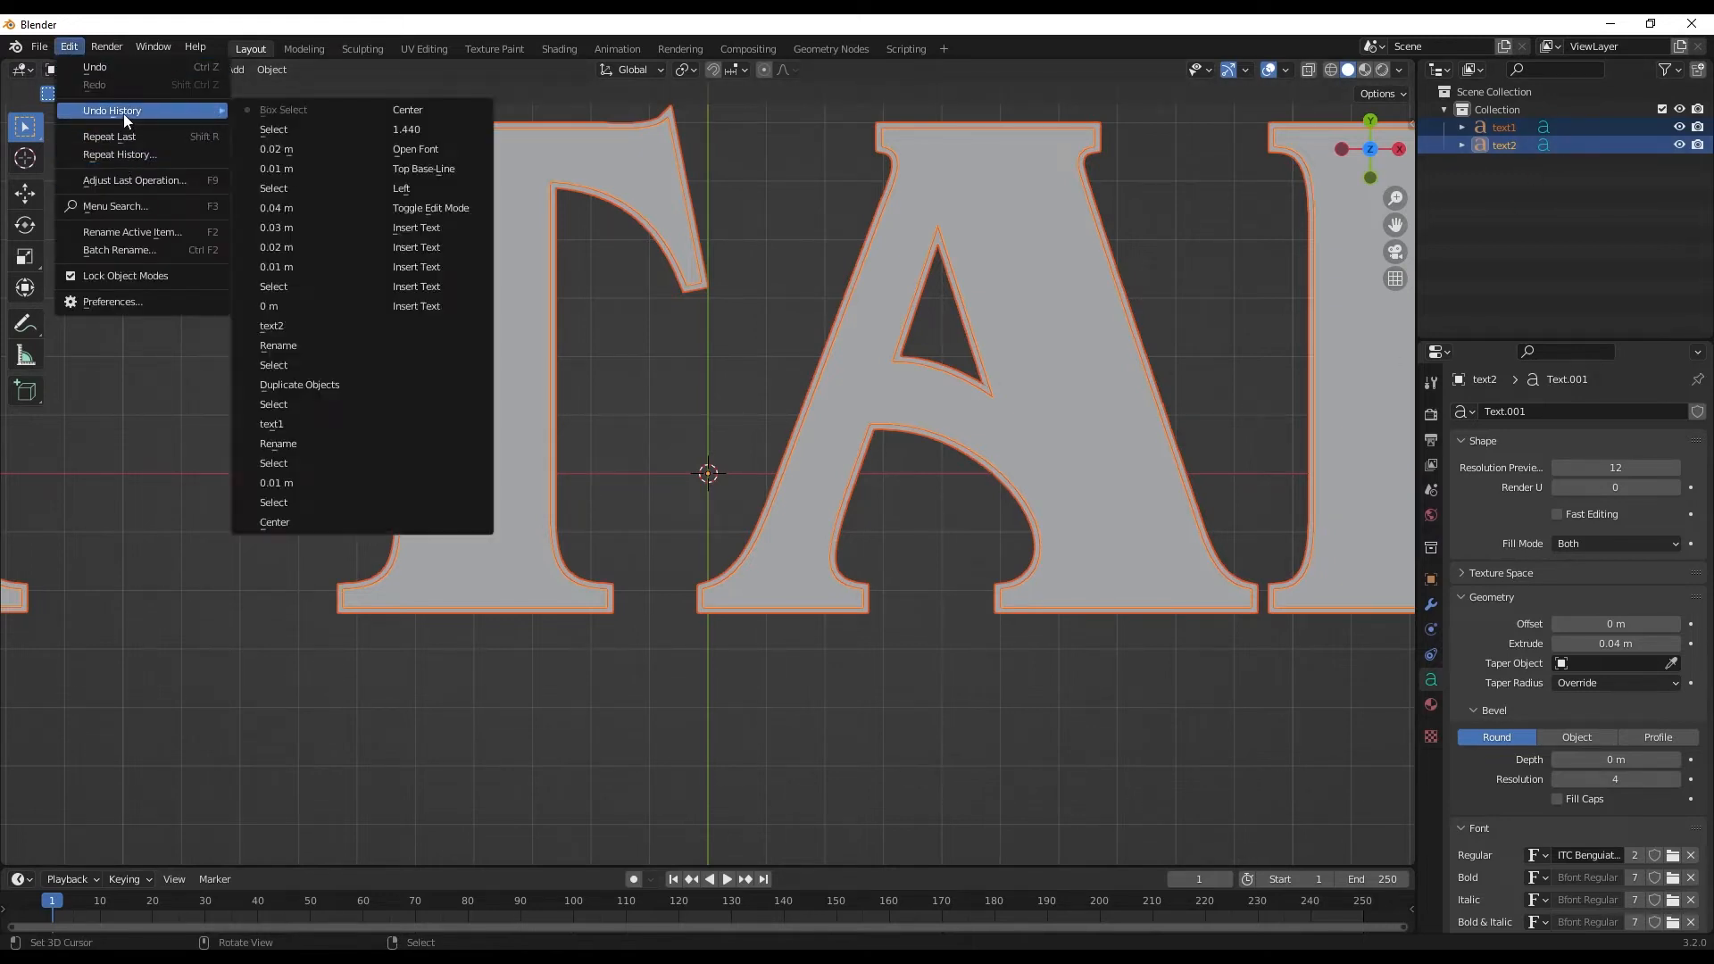
click(121, 206)
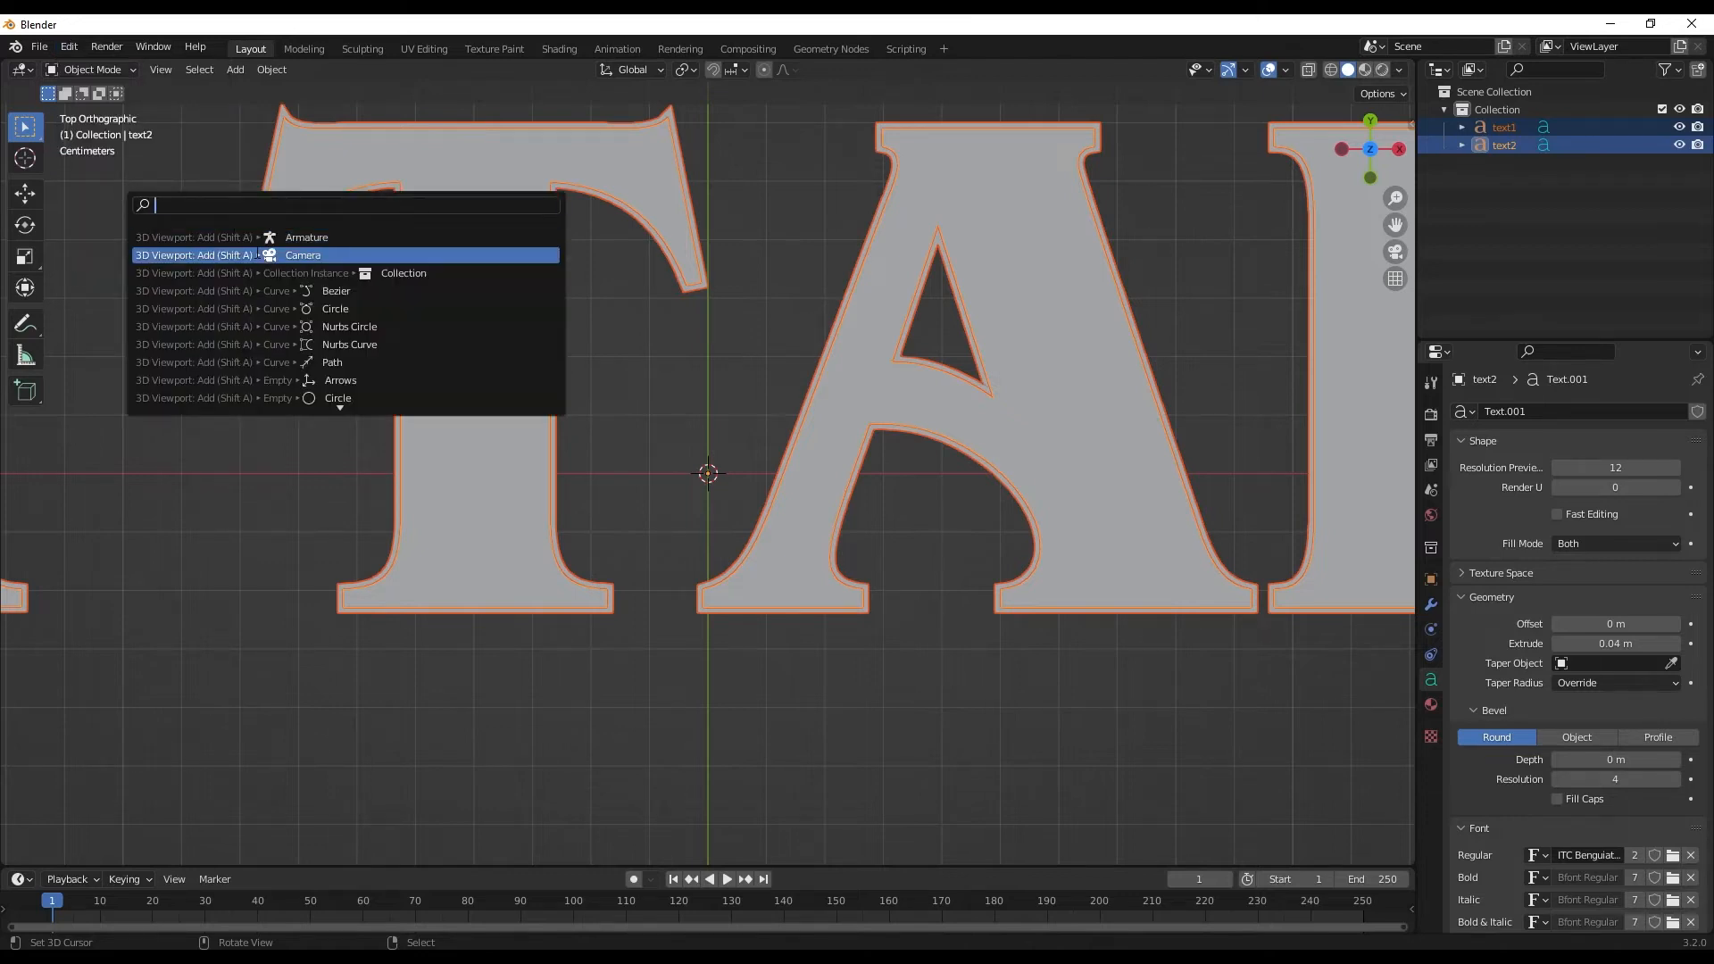
text(convert)
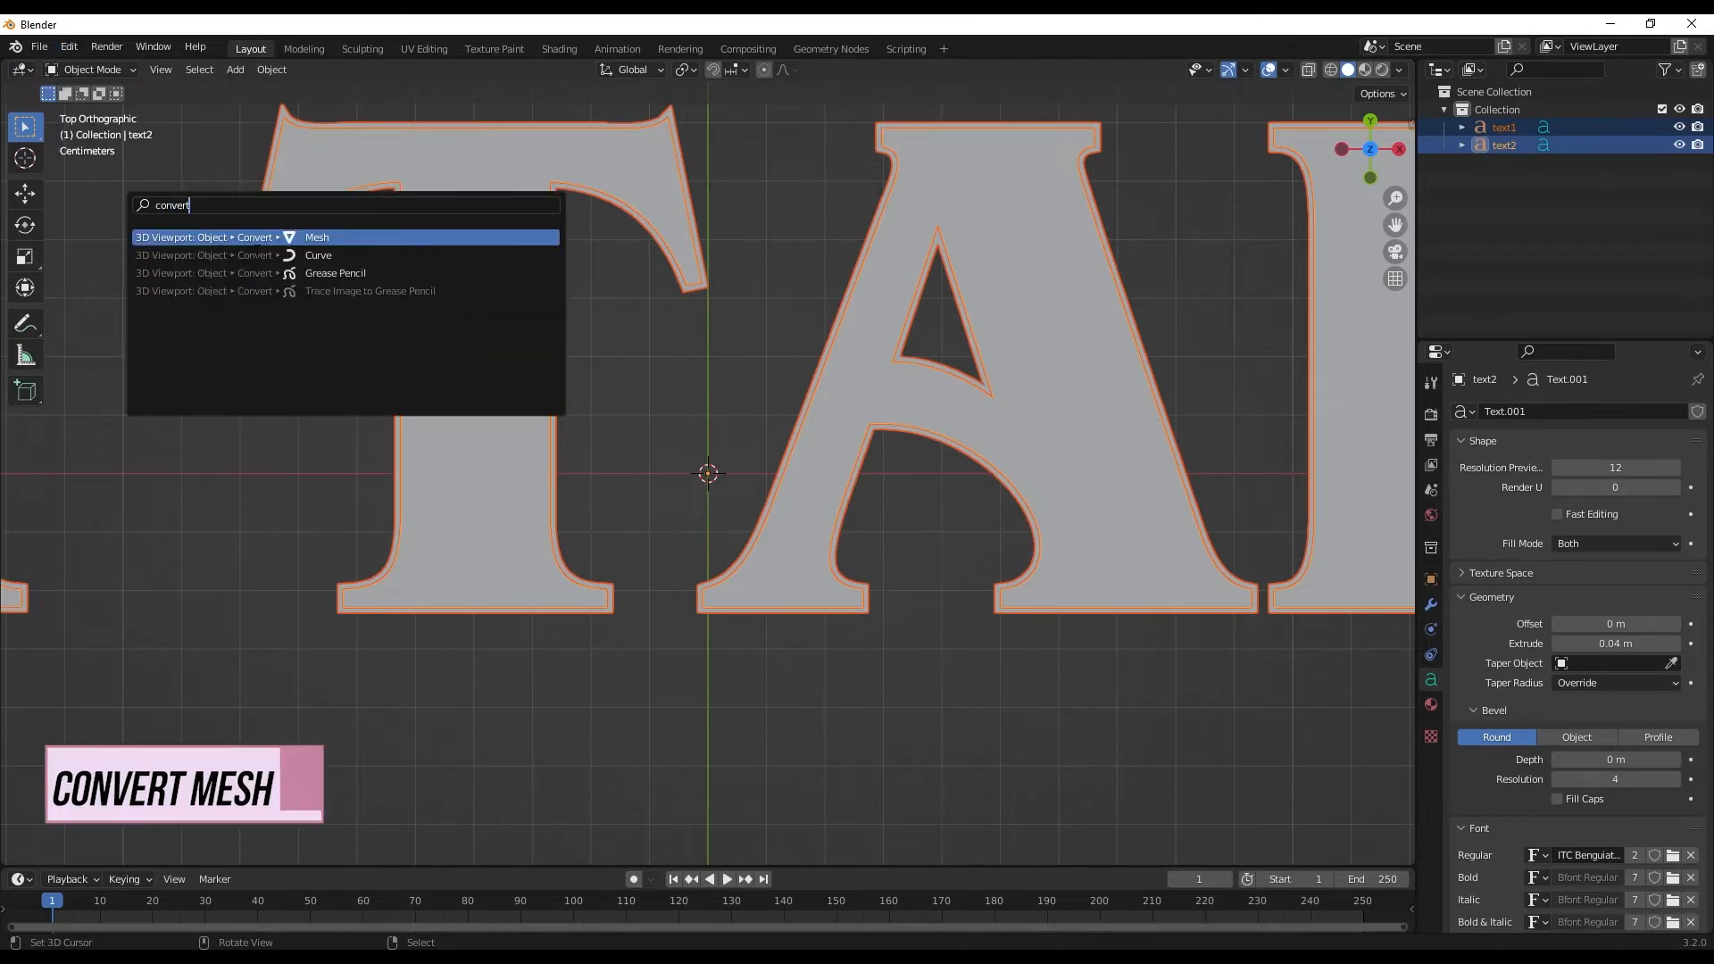
click(327, 236)
scroll(882, 600, down, 5)
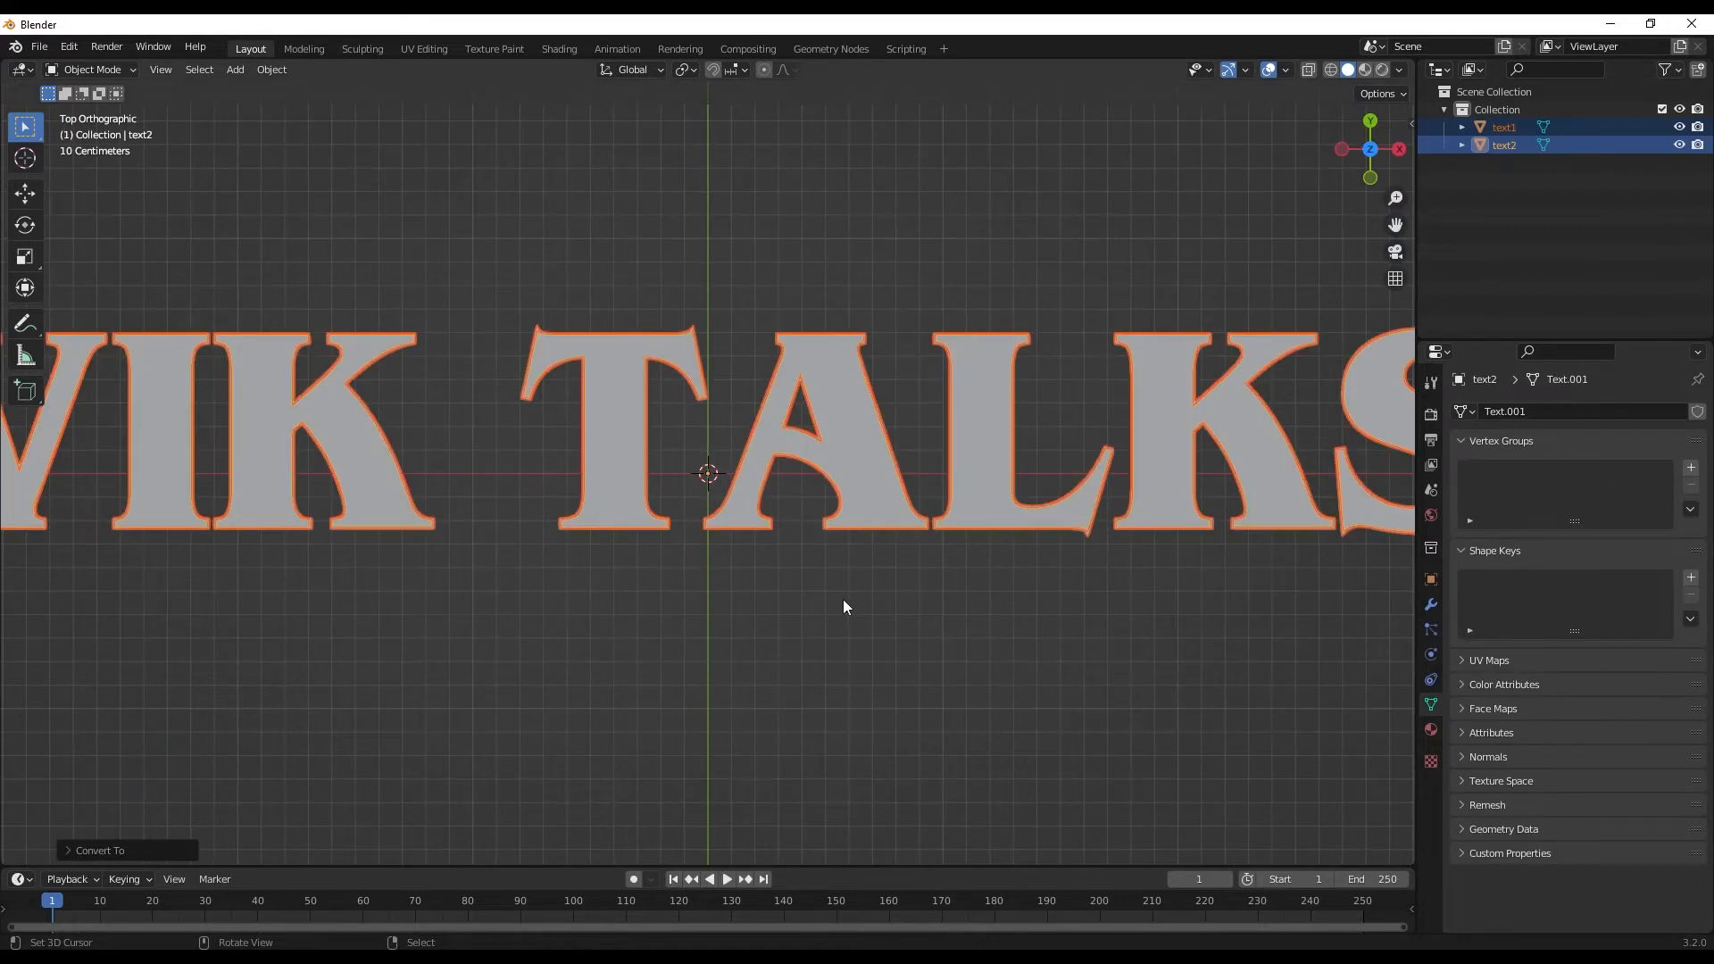
scroll(863, 462, up, 8)
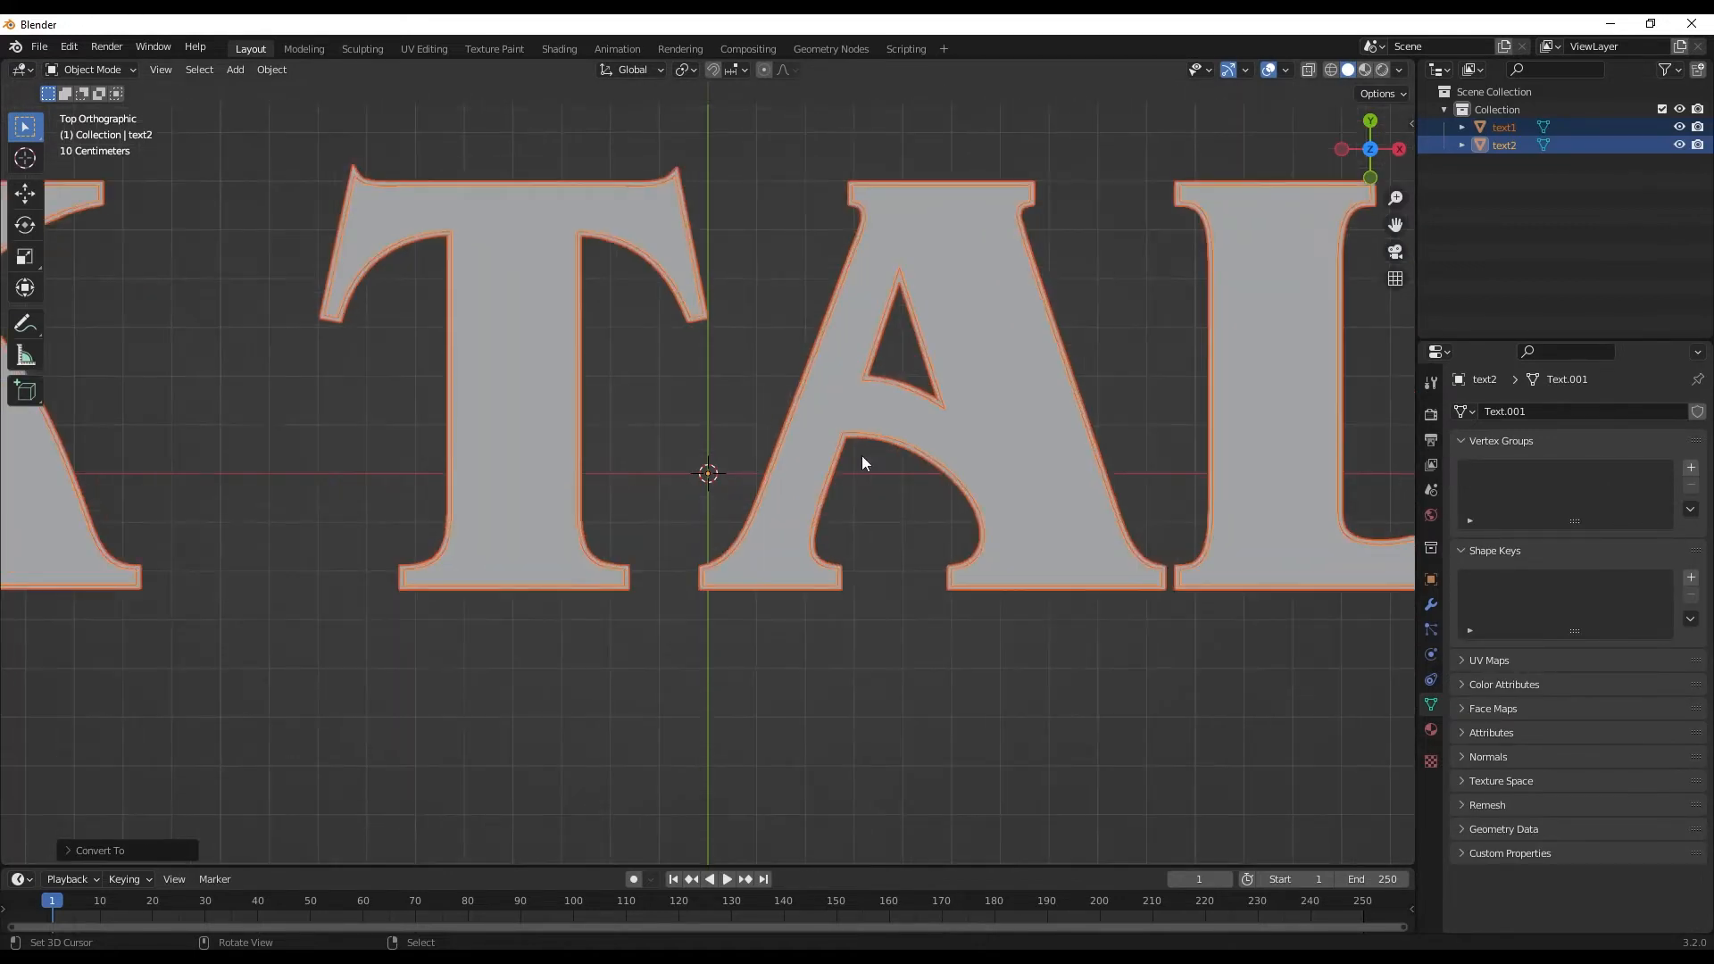
scroll(865, 512, down, 5)
key(alt+a)
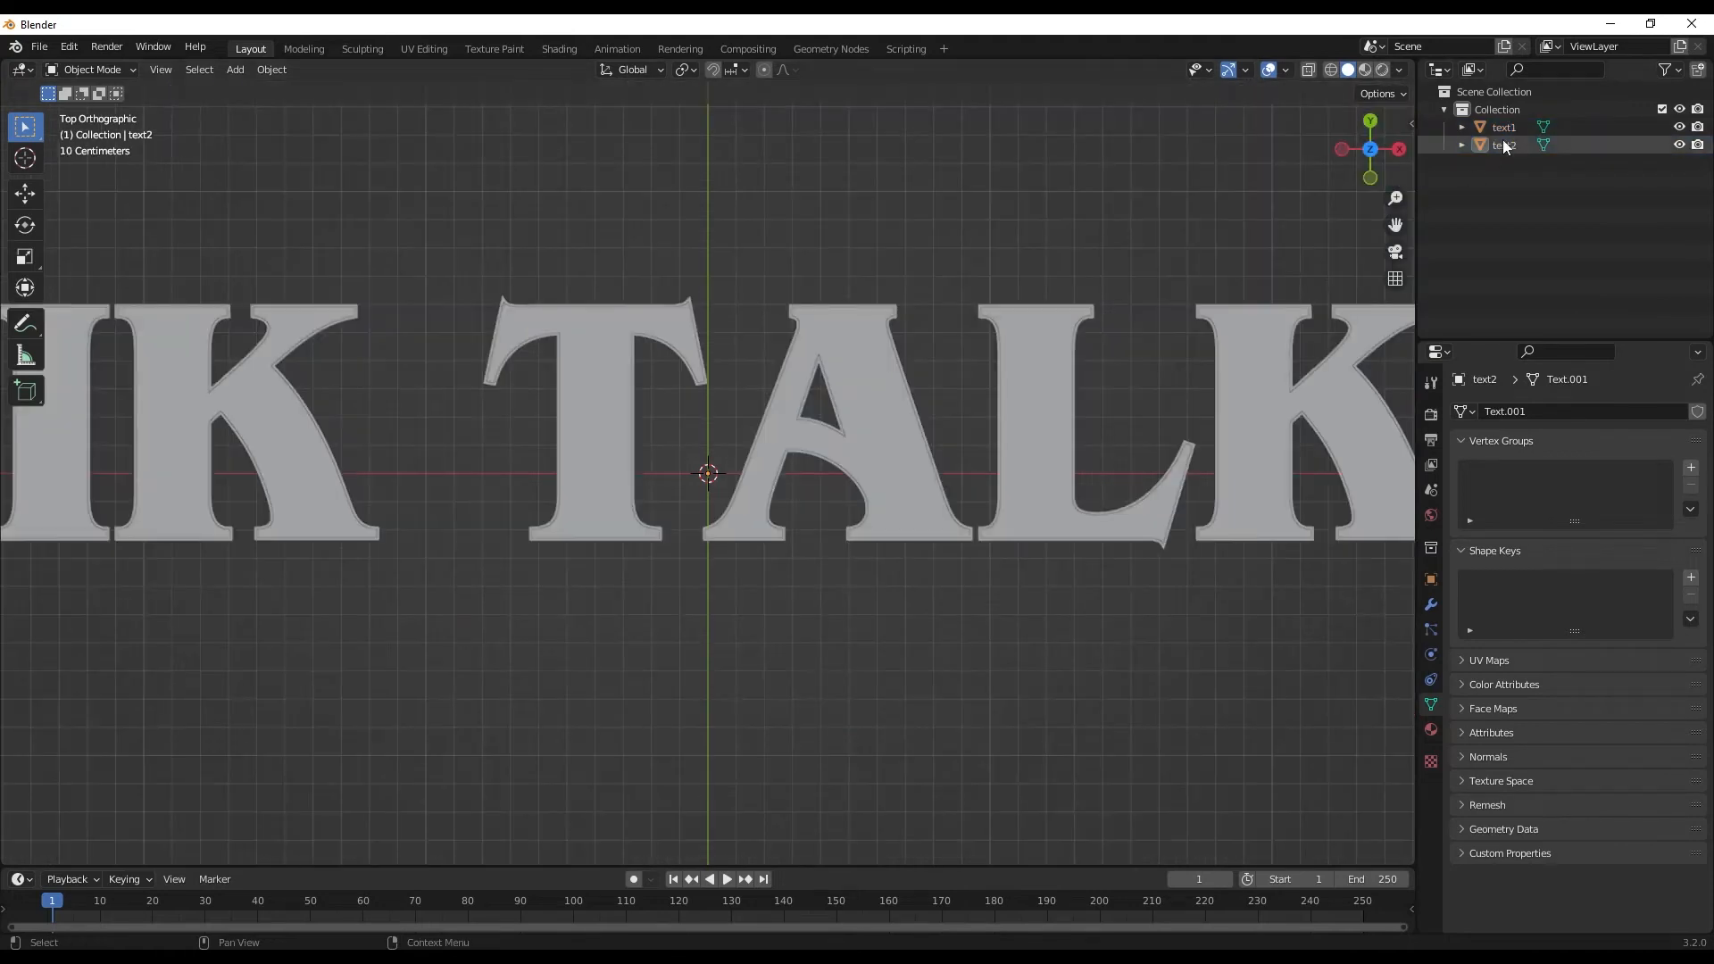
Add a Remesh modifier to text2 and set its mode to Sharp
click(1505, 146)
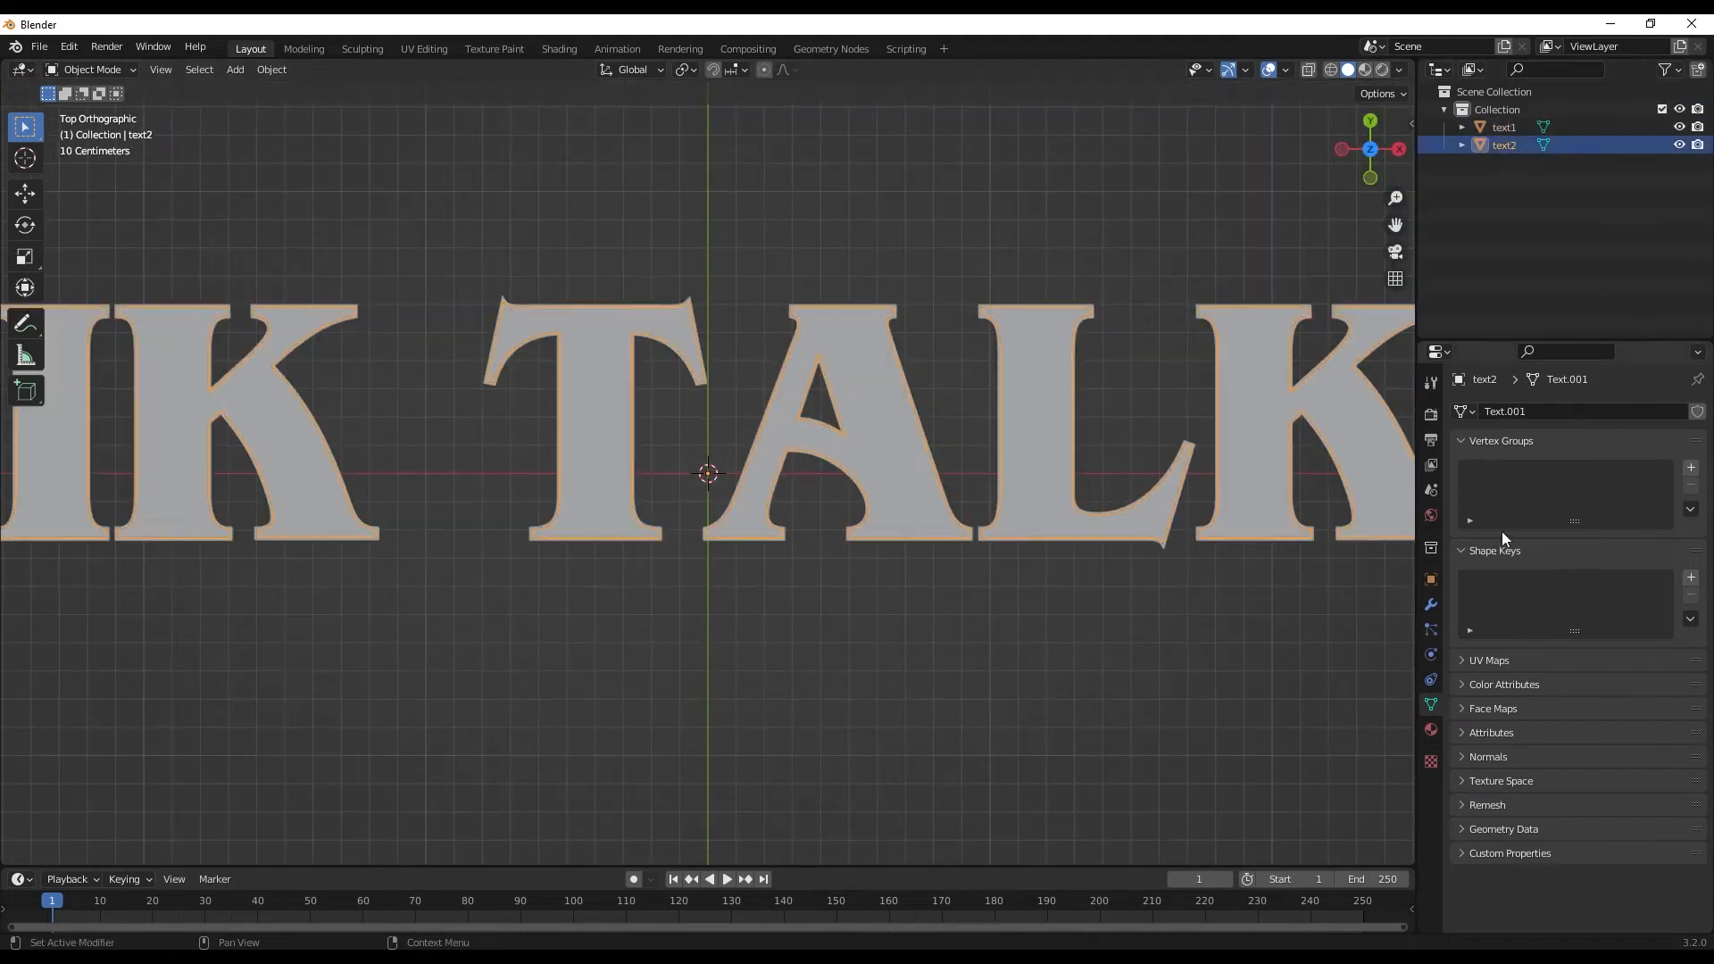
click(1431, 605)
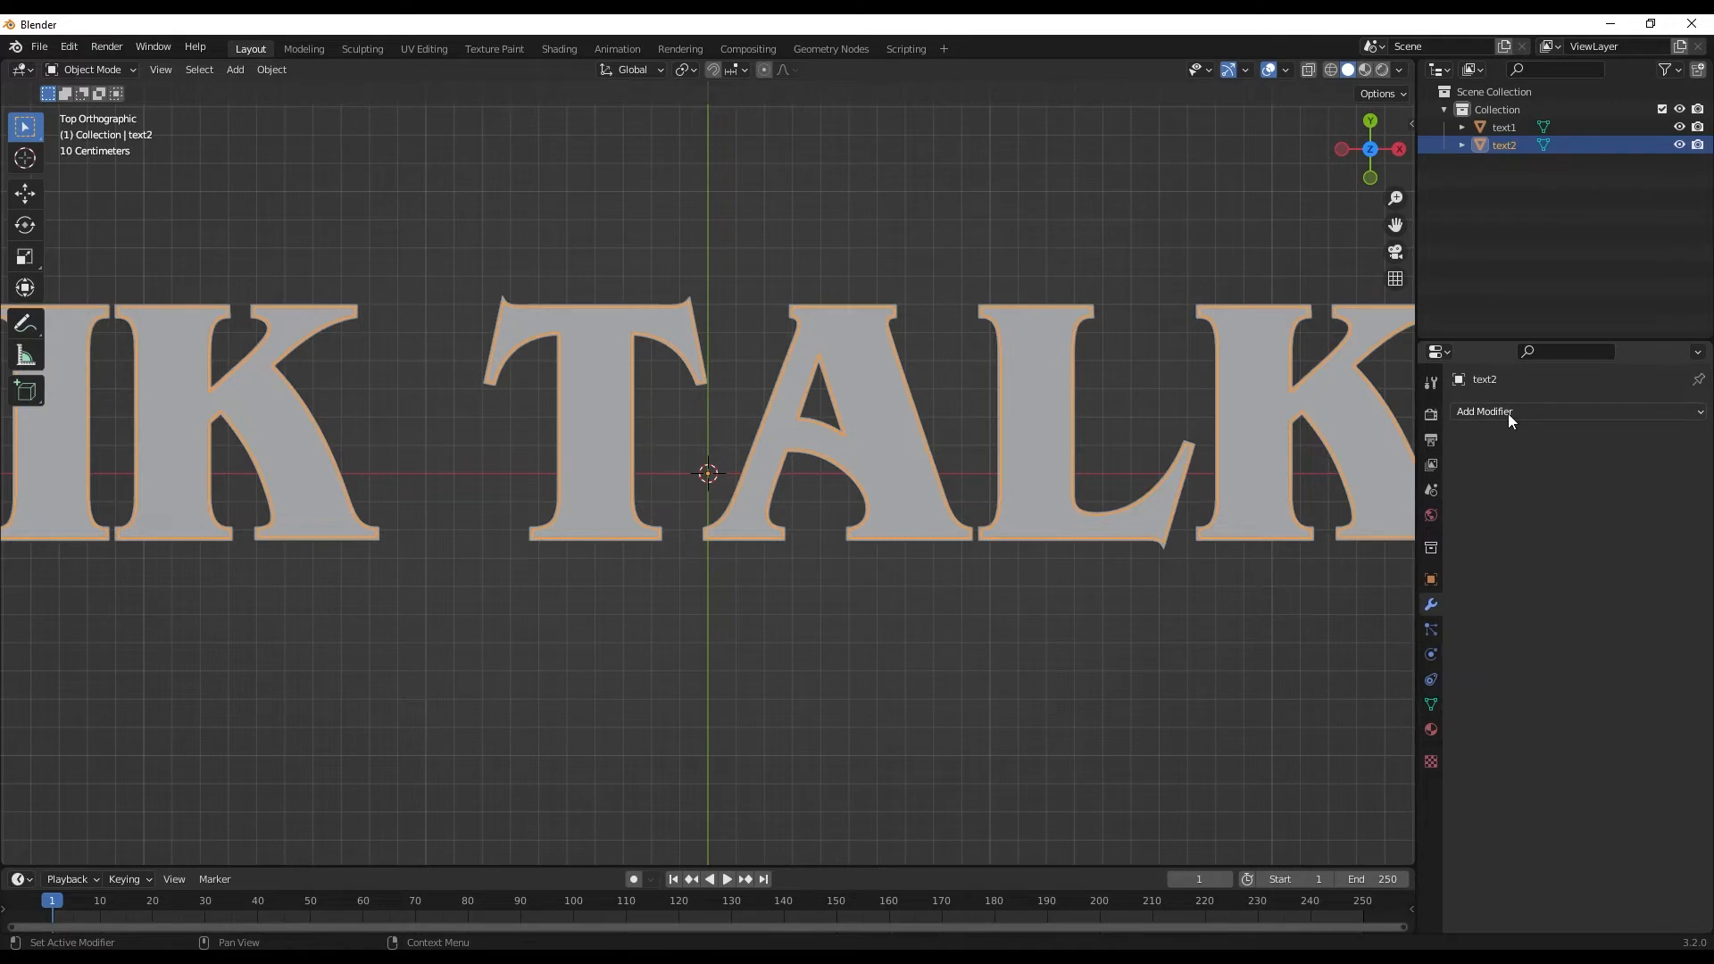
click(1507, 415)
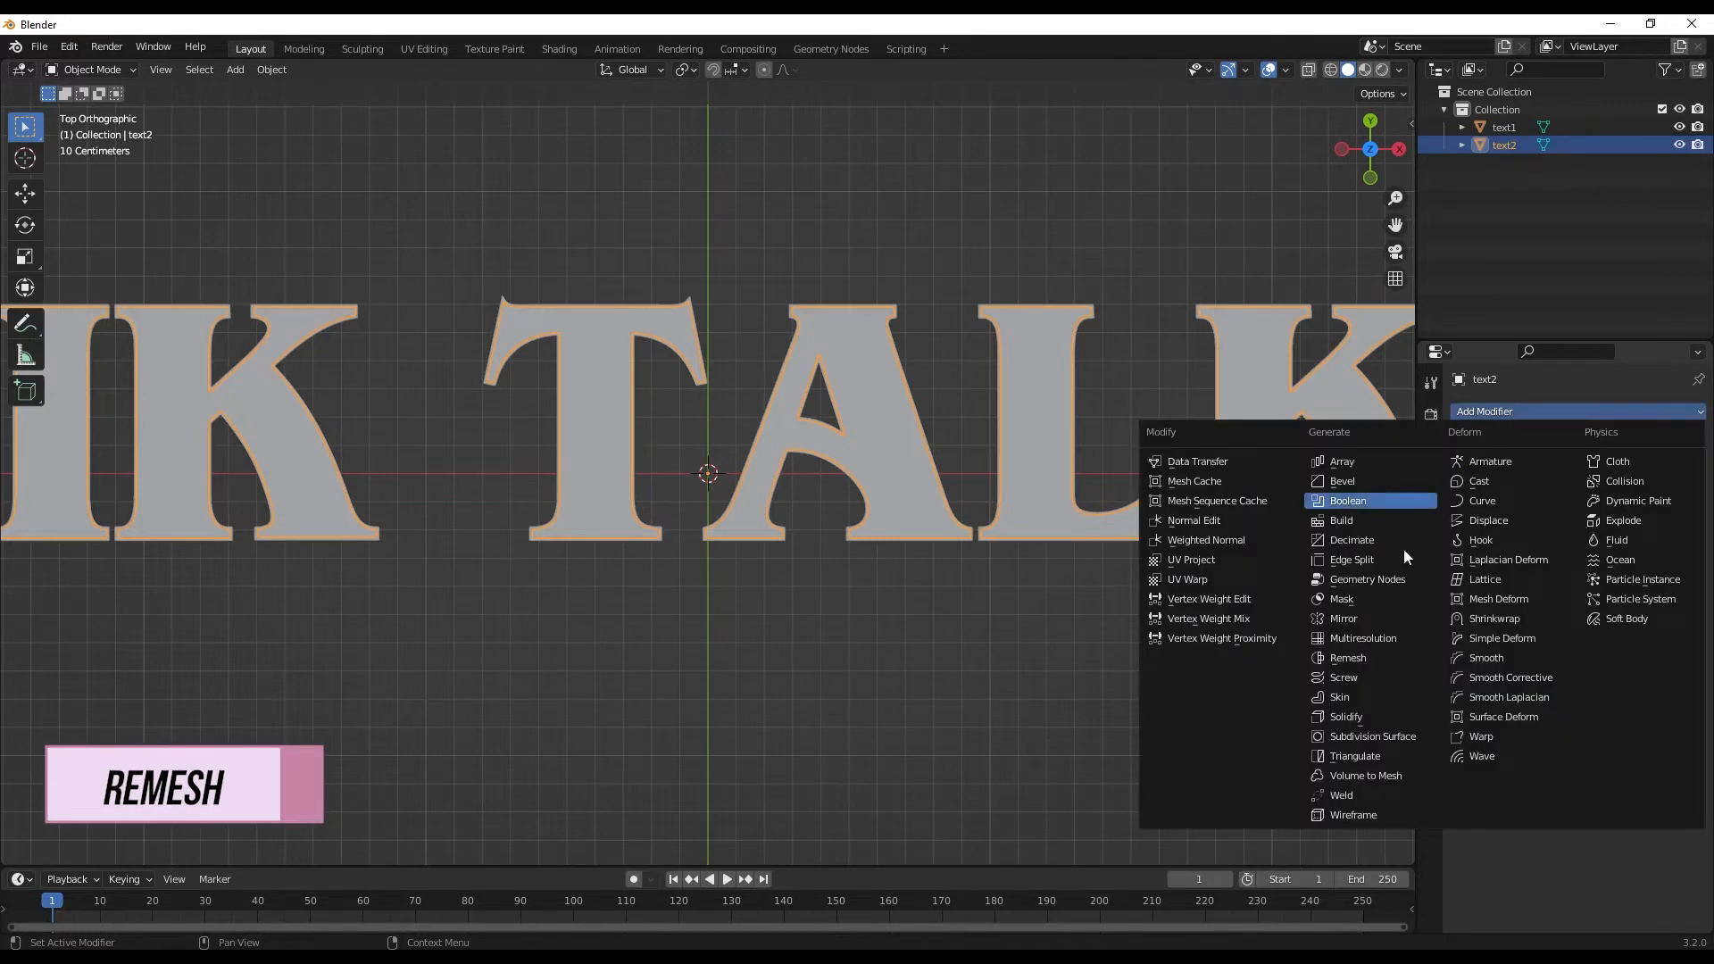
click(1348, 658)
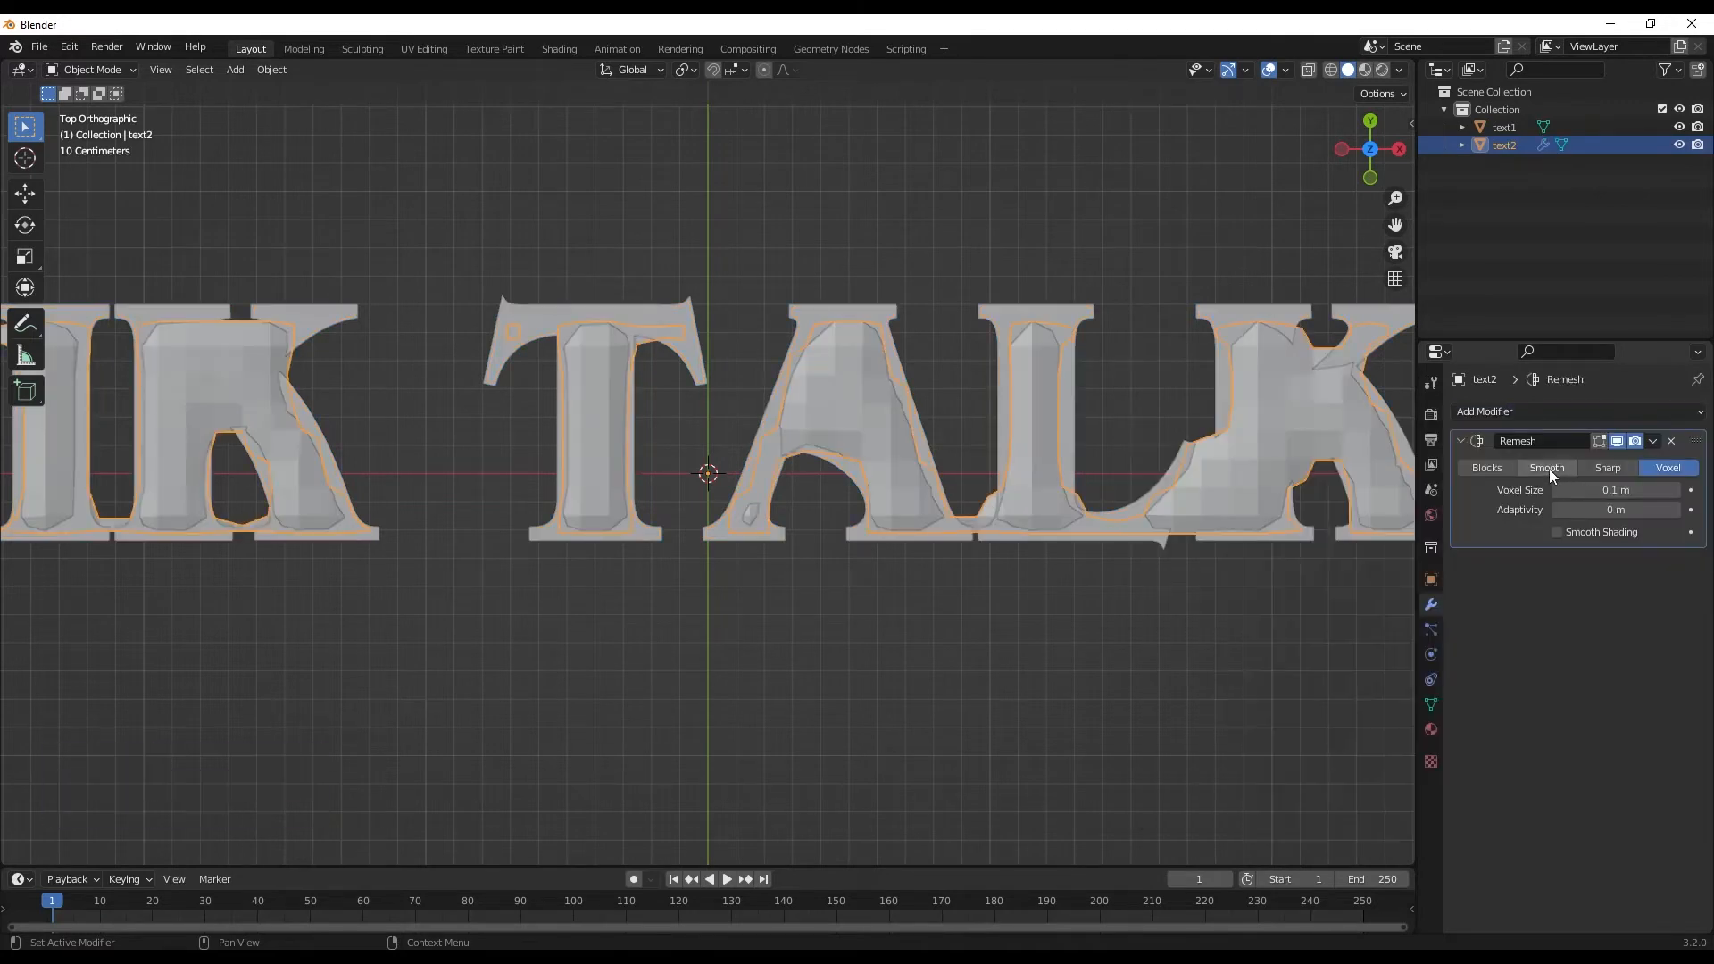
click(1595, 471)
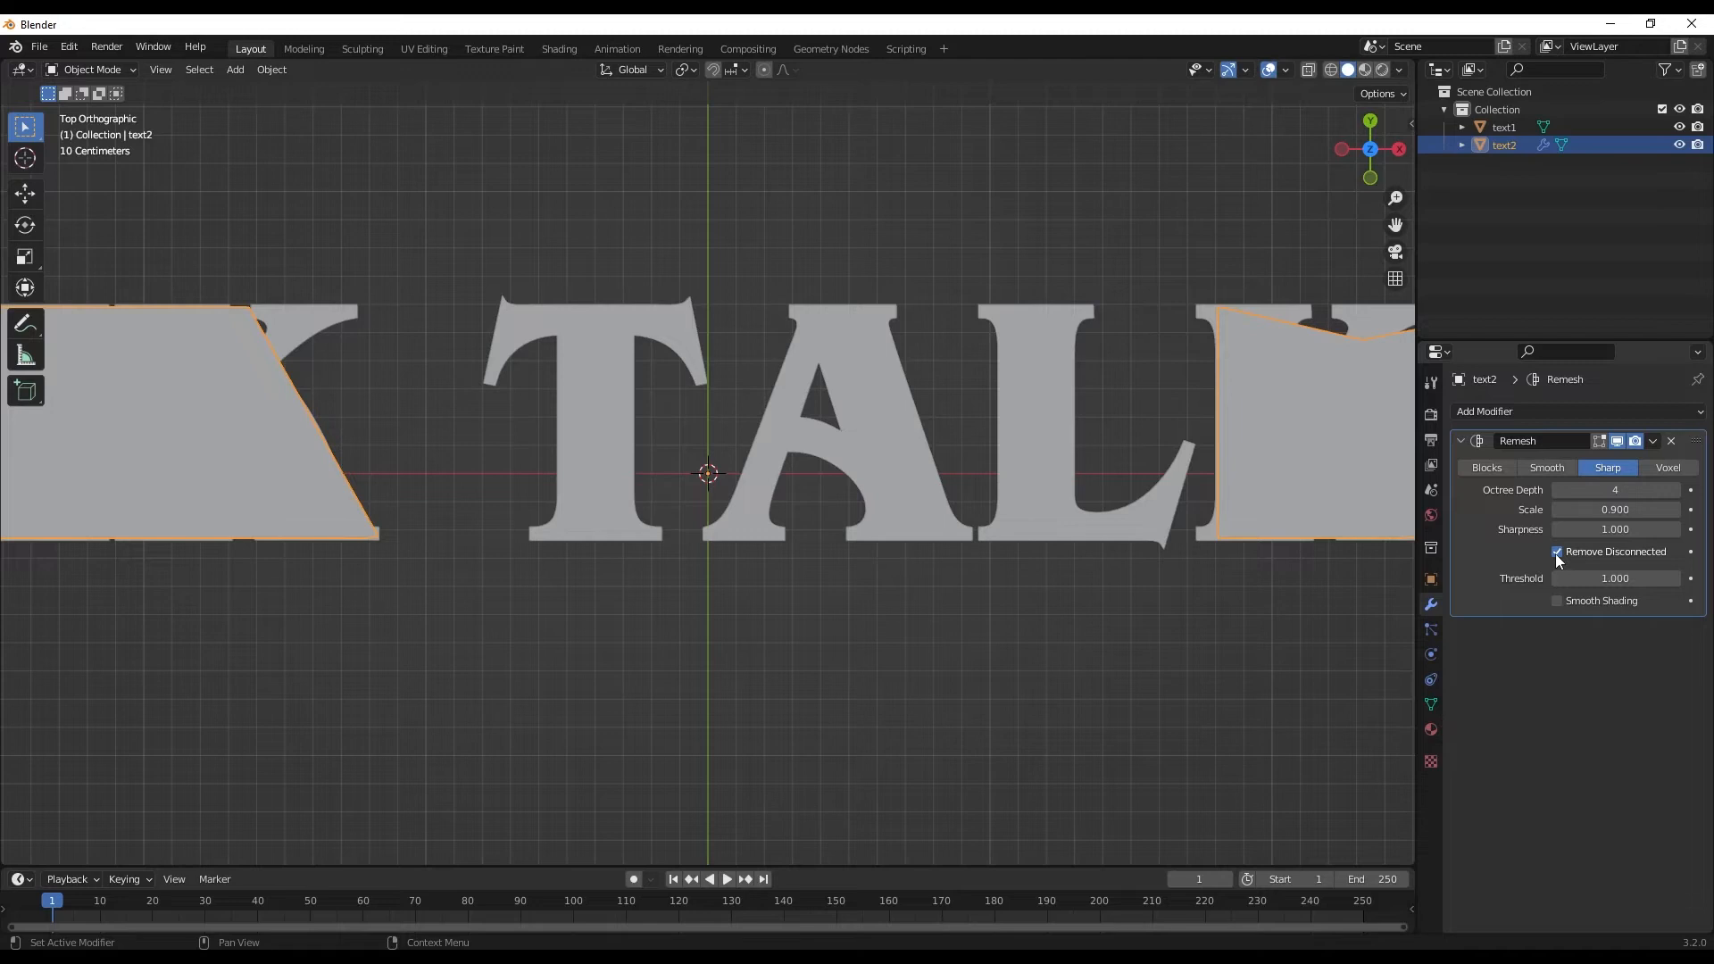
Disable Remove Disconnected, set the octree depth to 9, and apply the Remesh modifier on text2
click(1556, 552)
click(1615, 490)
text(9)
key(Return)
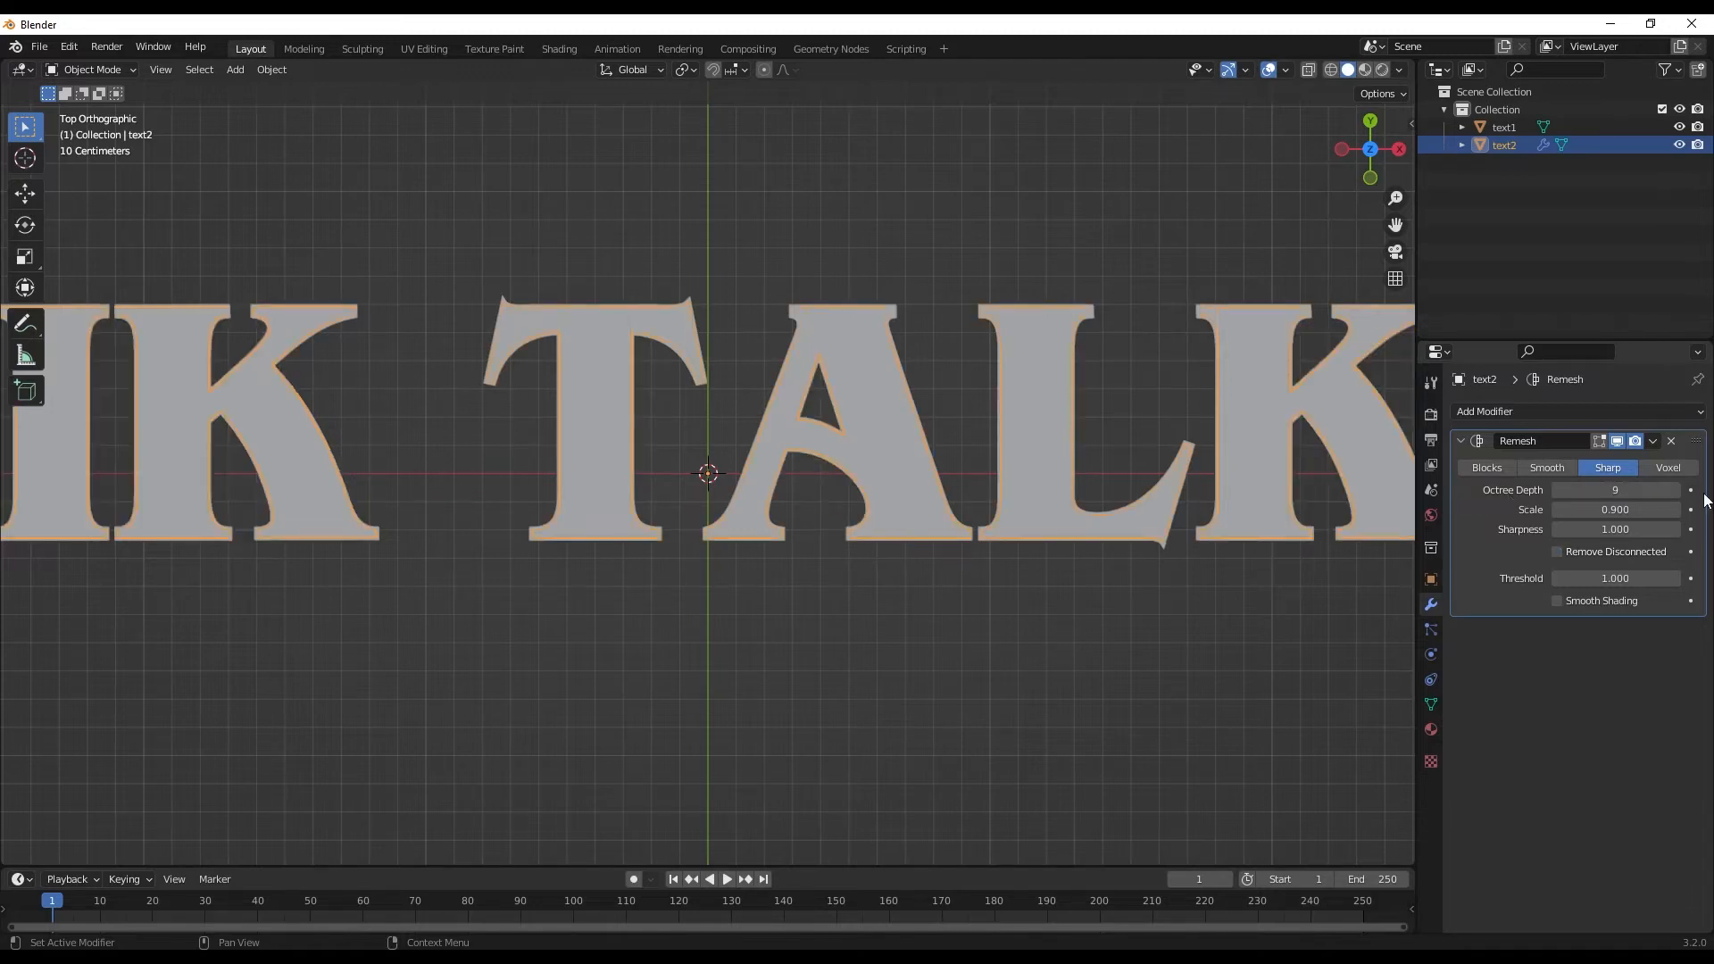
click(1652, 440)
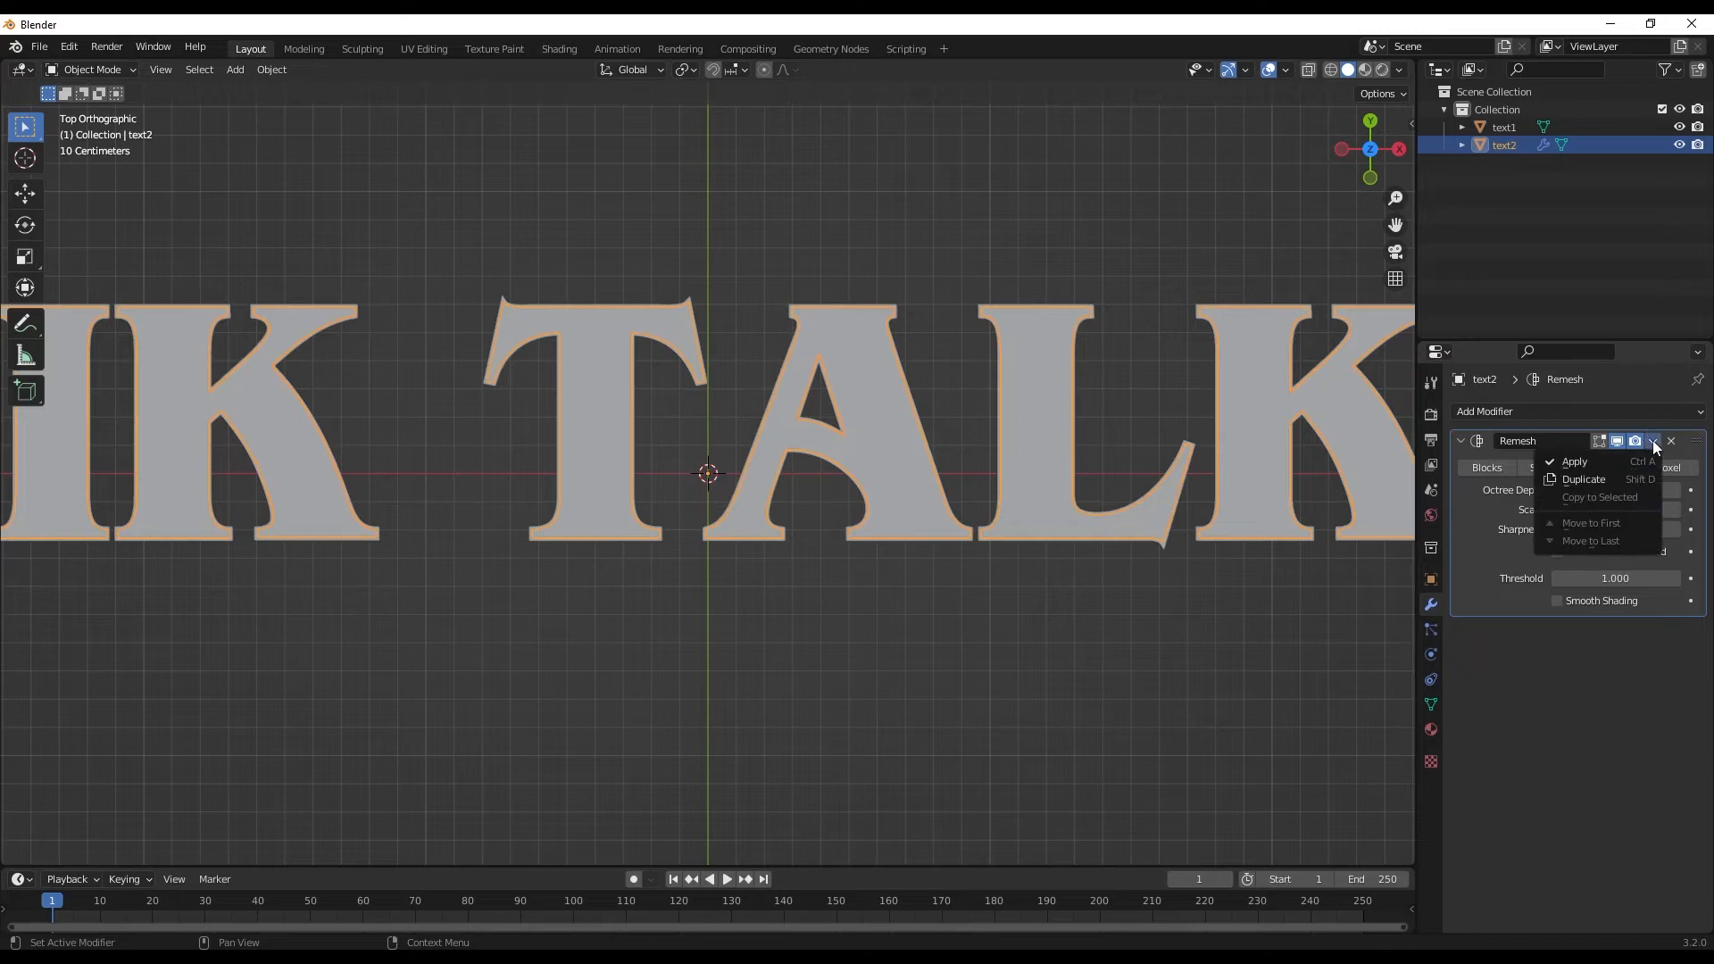
click(1600, 457)
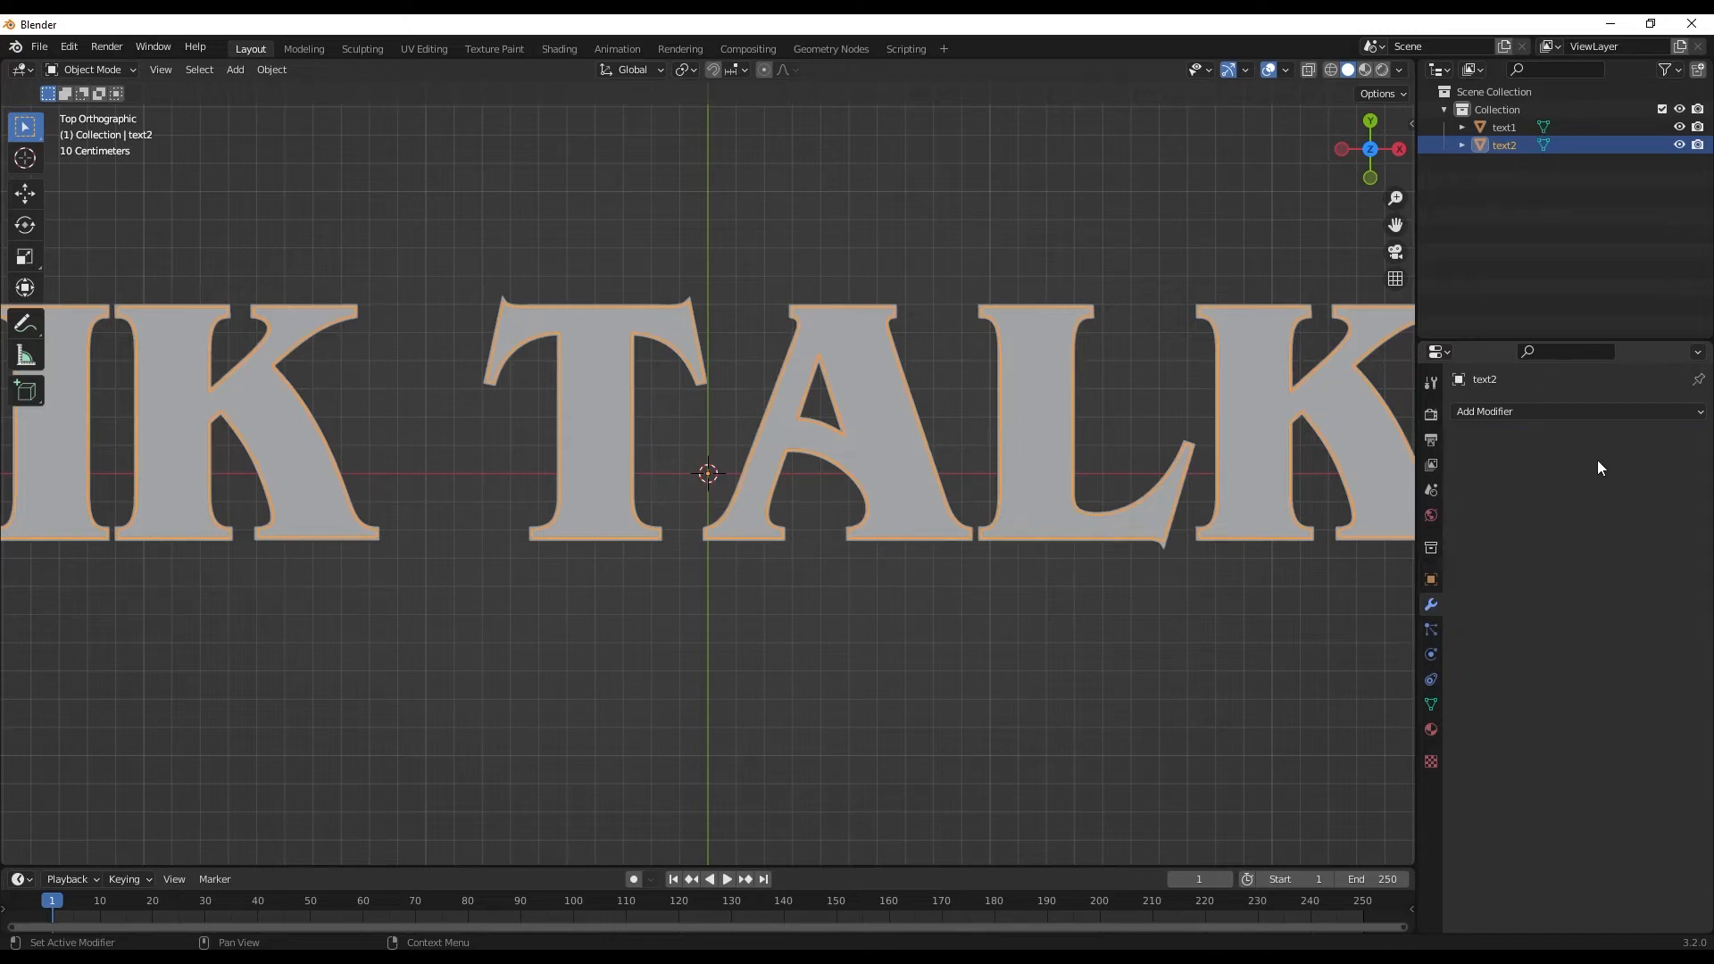
Add a Boolean modifier in Difference mode to text1 with text2 as its operand object
click(1515, 127)
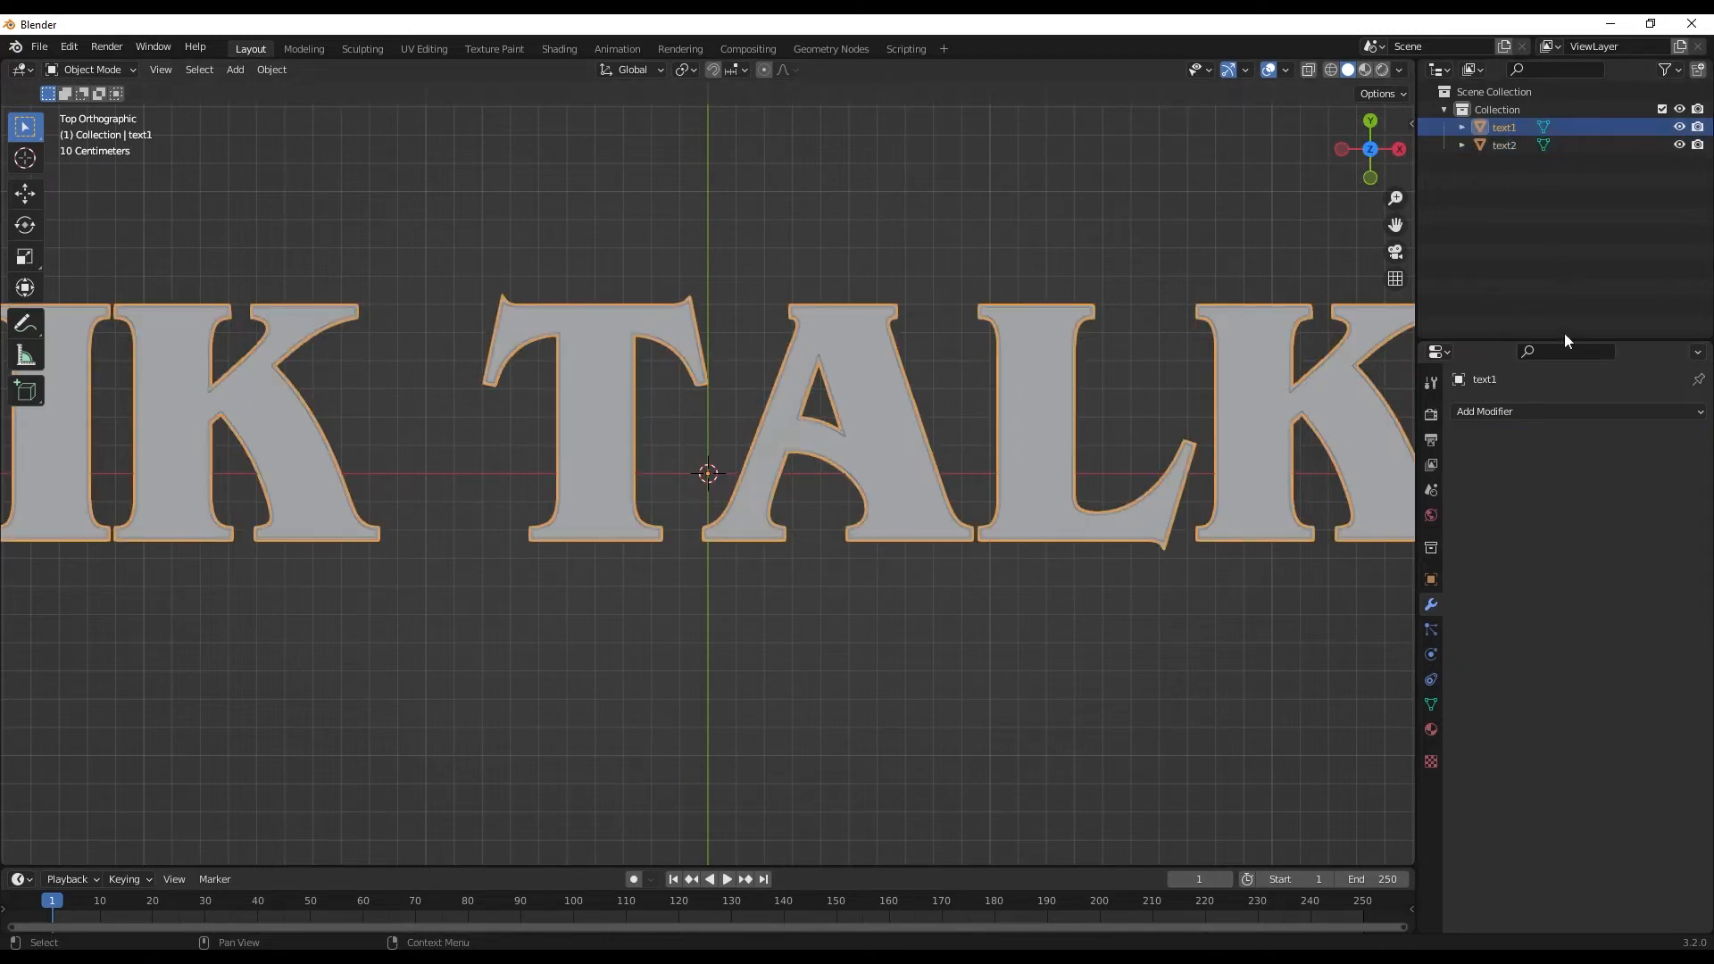
click(1496, 416)
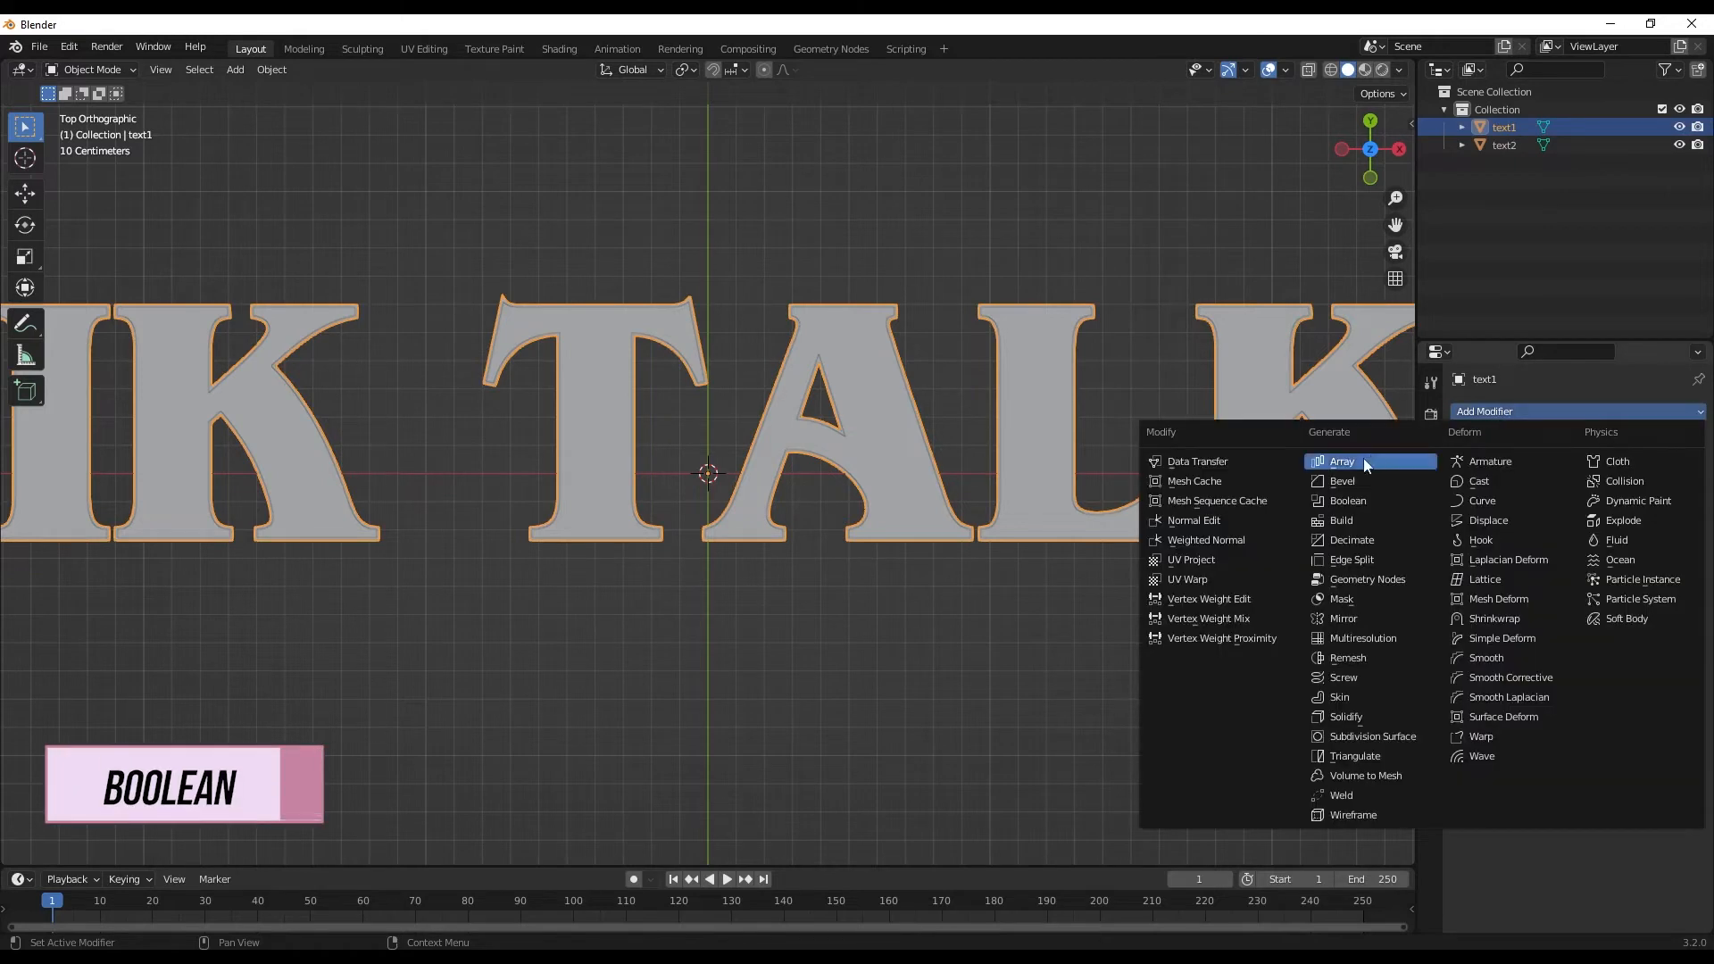
click(1347, 501)
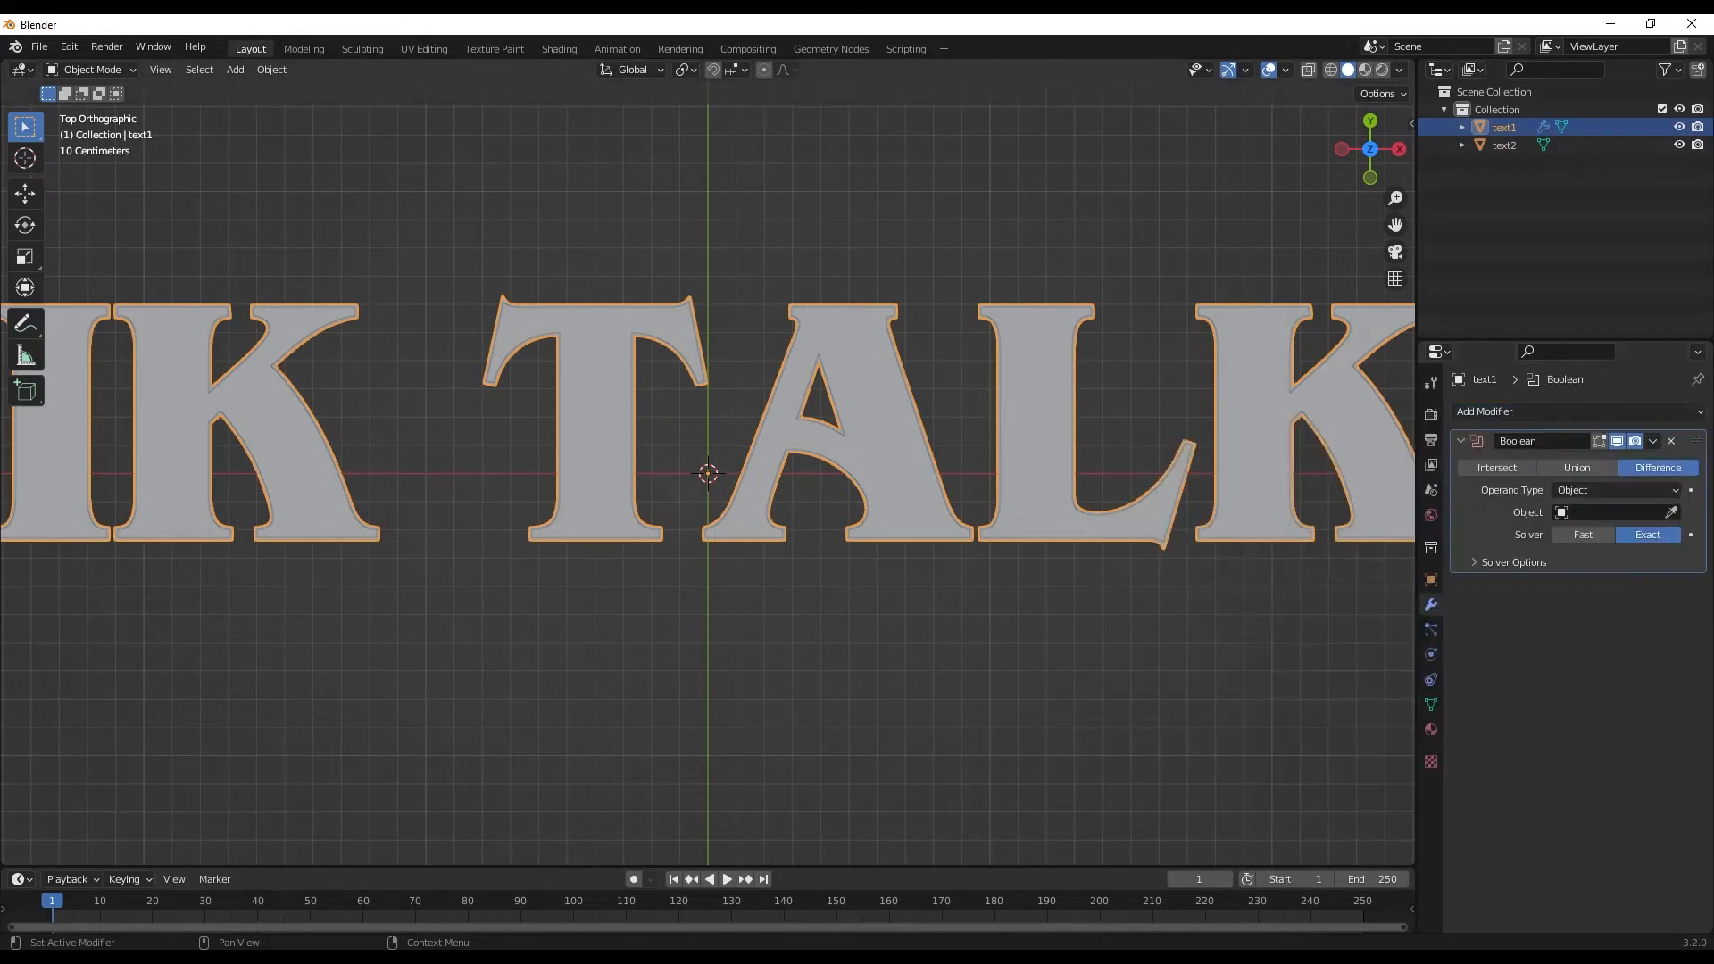
click(1571, 515)
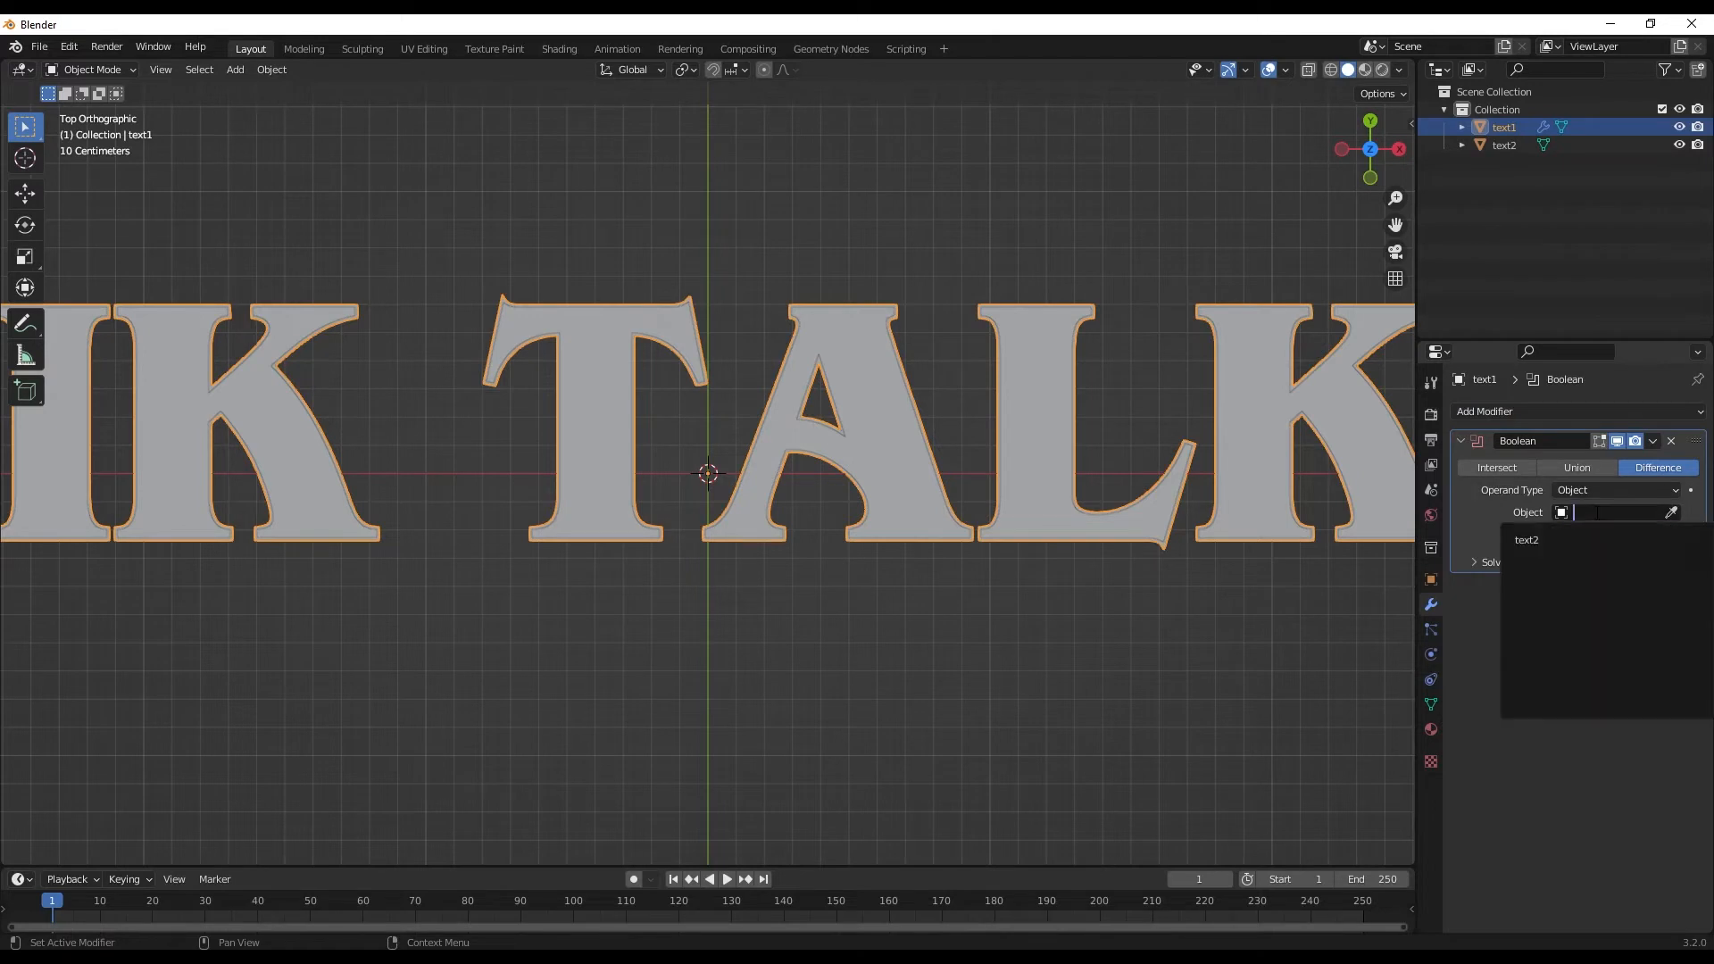
click(1549, 540)
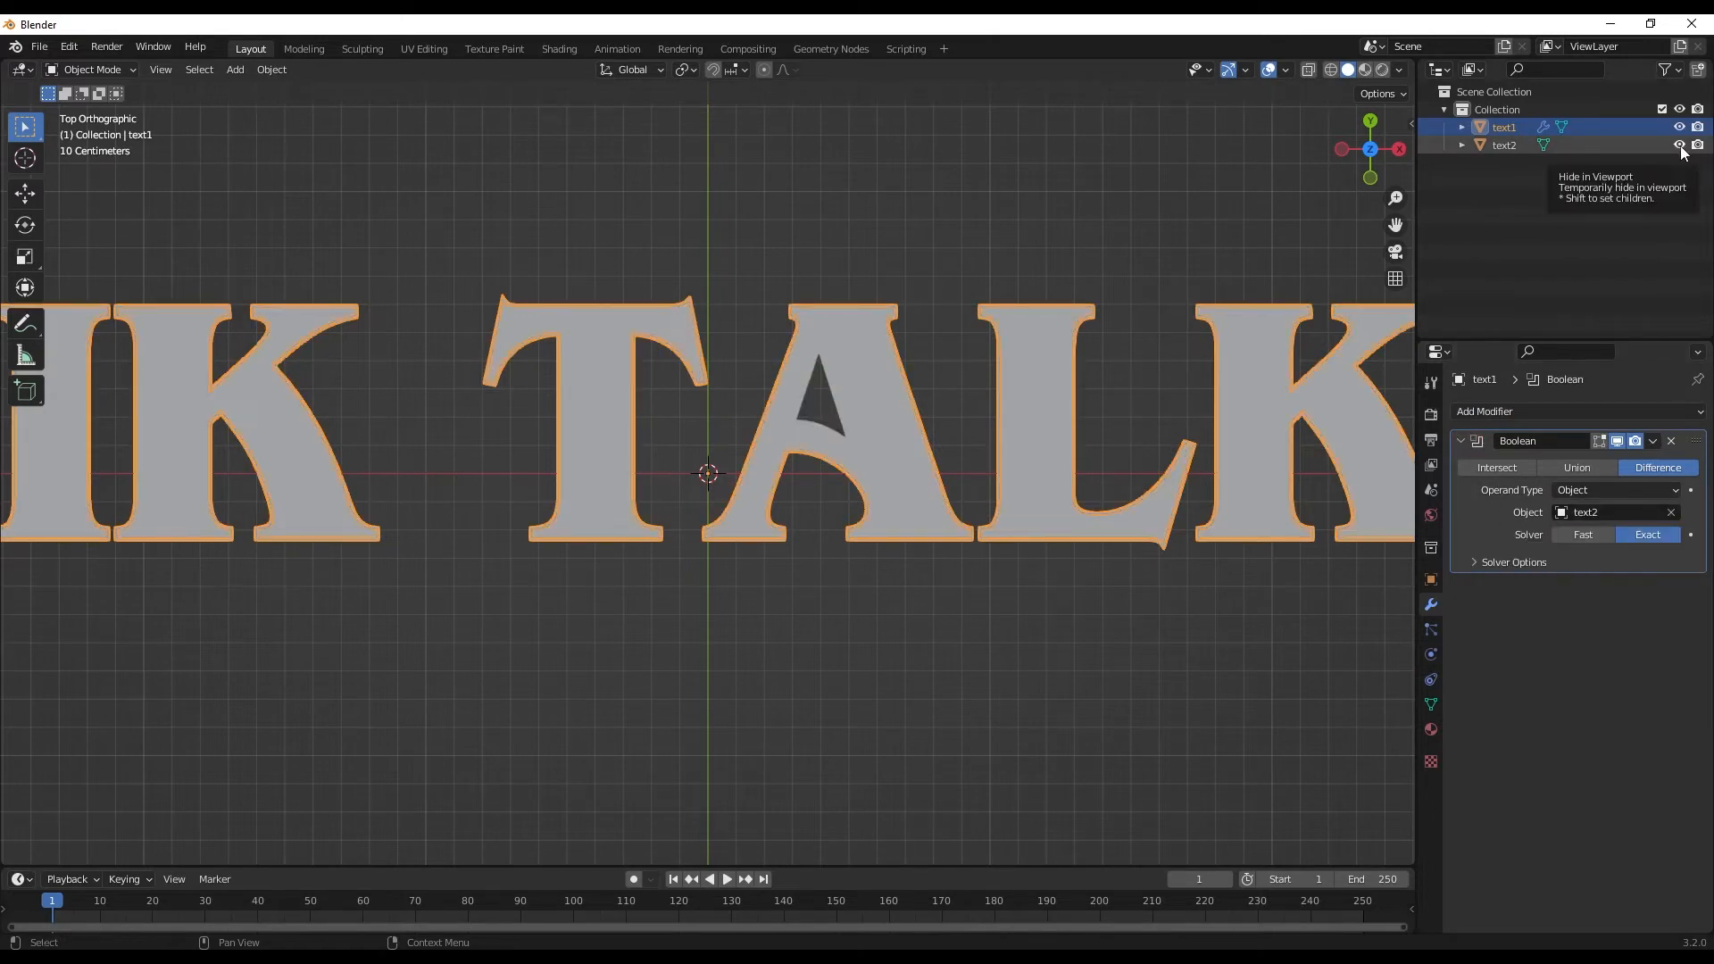
Hide text2 in the viewport and apply the Boolean modifier on text1
click(1679, 146)
scroll(864, 465, down, 4)
scroll(864, 464, up, 8)
scroll(864, 464, down, 7)
click(1652, 441)
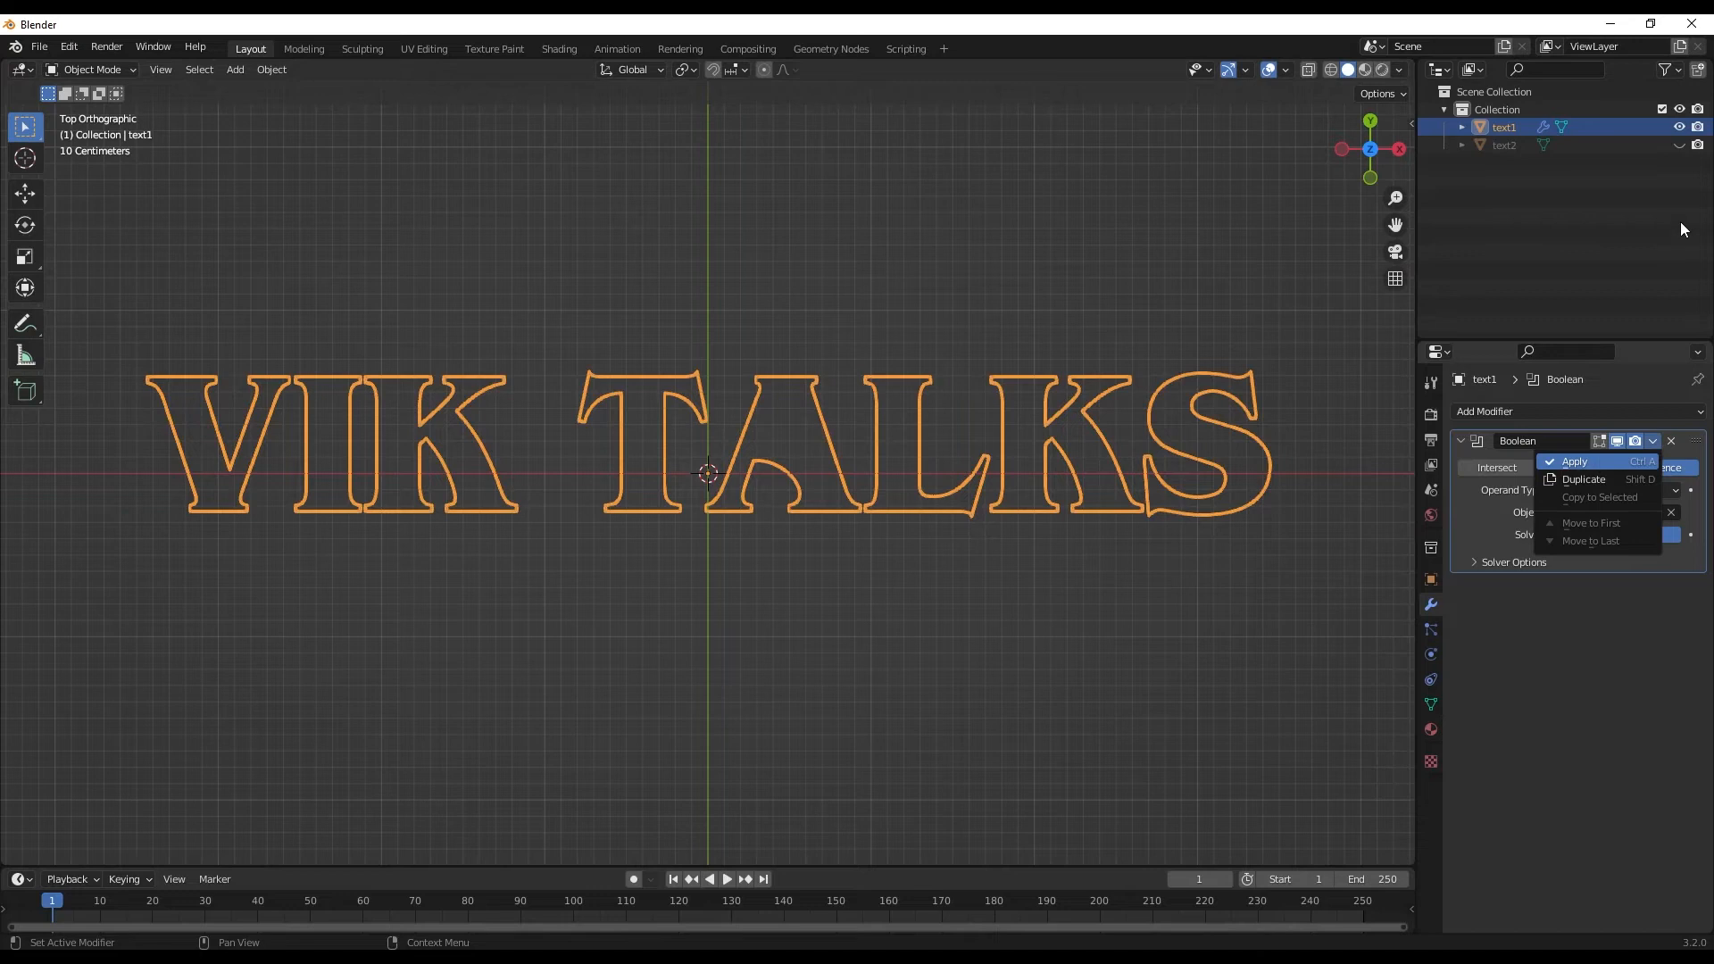
key(ctrl+a)
Delete the hidden text2 object so that only the text1 outline is left in the collection
click(1534, 144)
key(Delete)
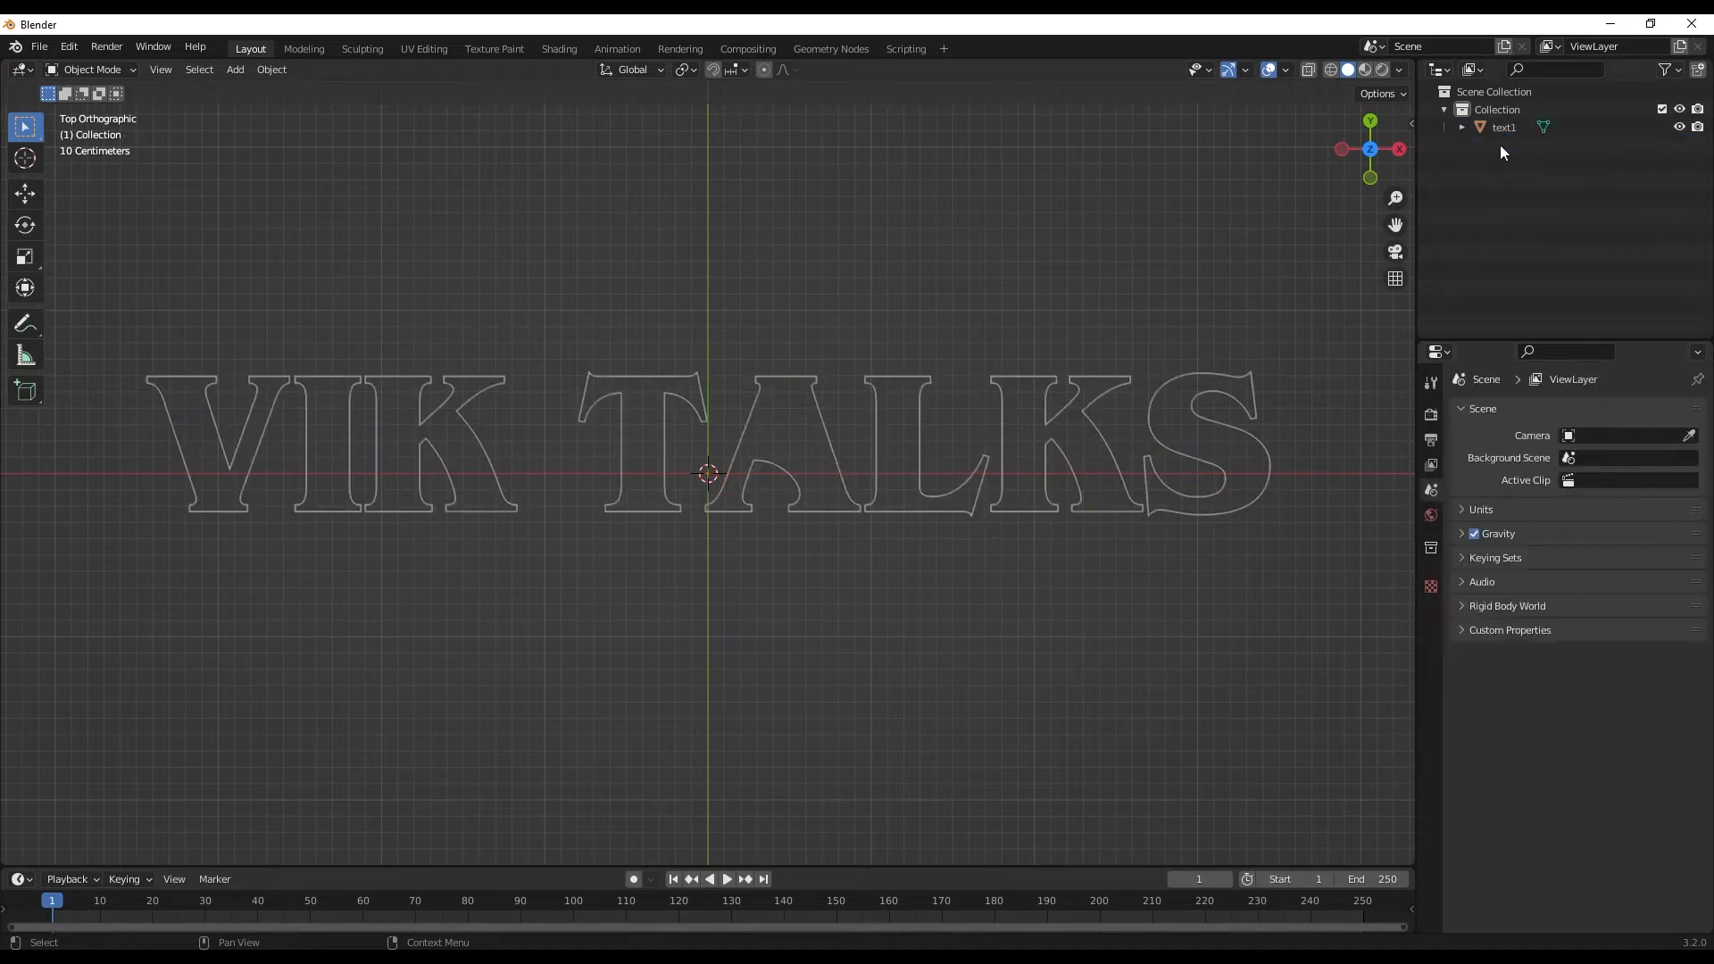
scroll(1033, 468, up, 6)
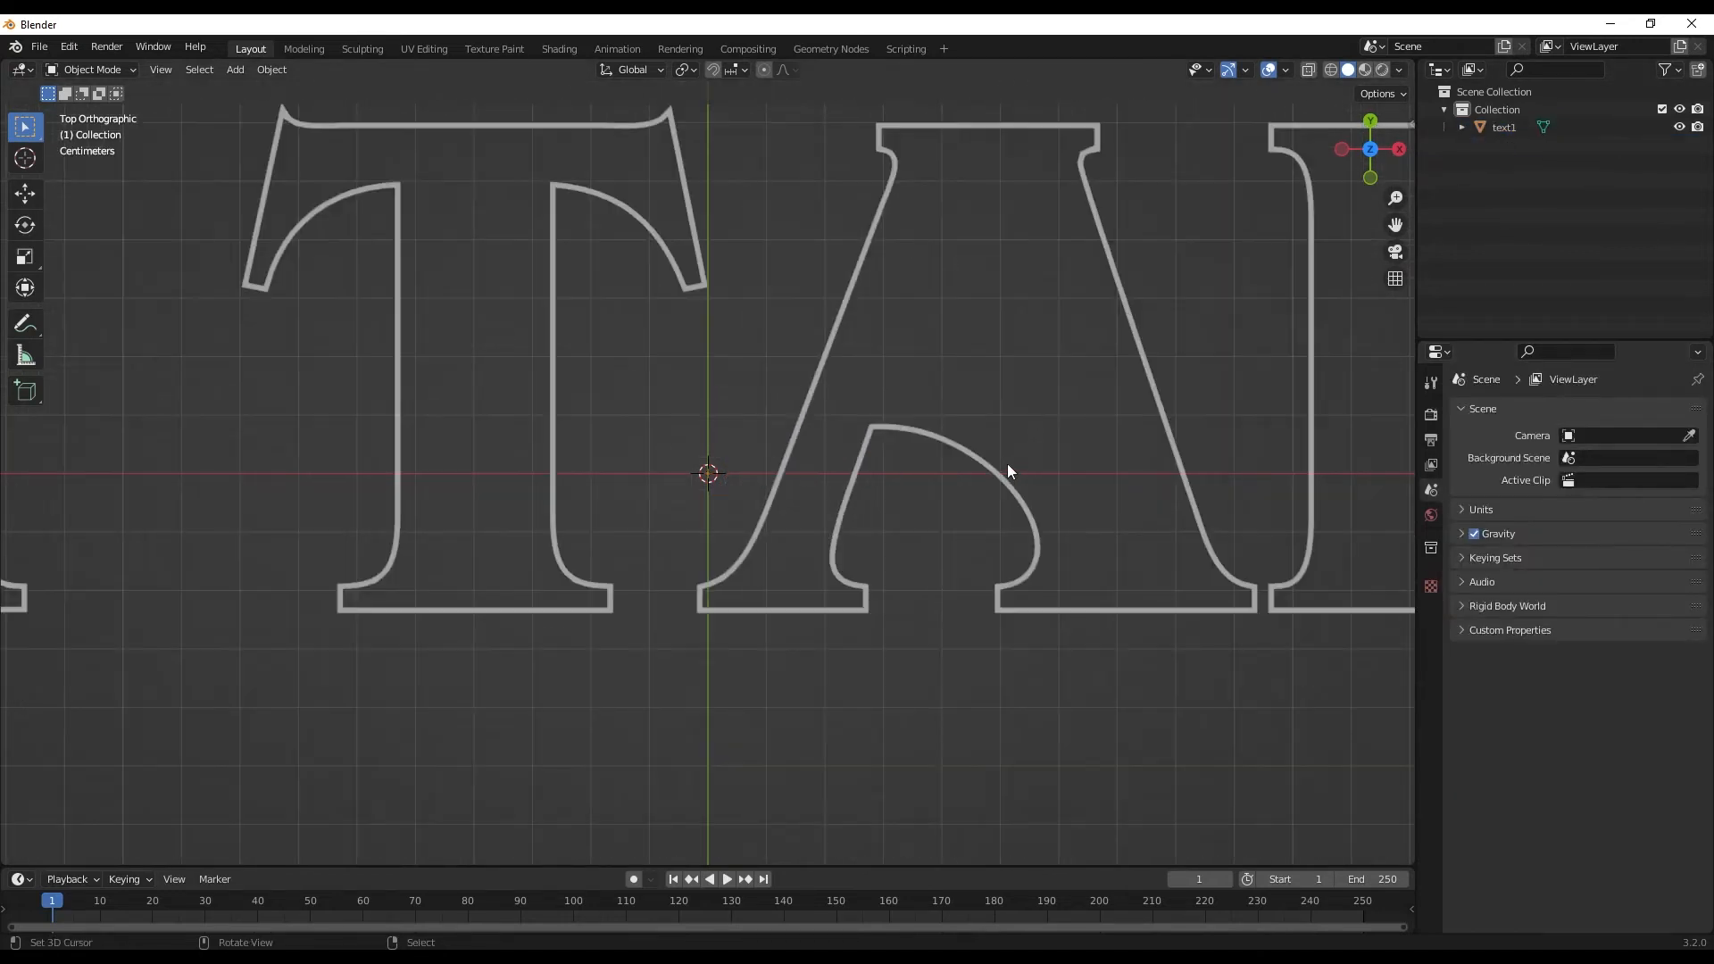
scroll(1006, 471, down, 7)
scroll(1007, 472, up, 4)
scroll(1007, 470, down, 3)
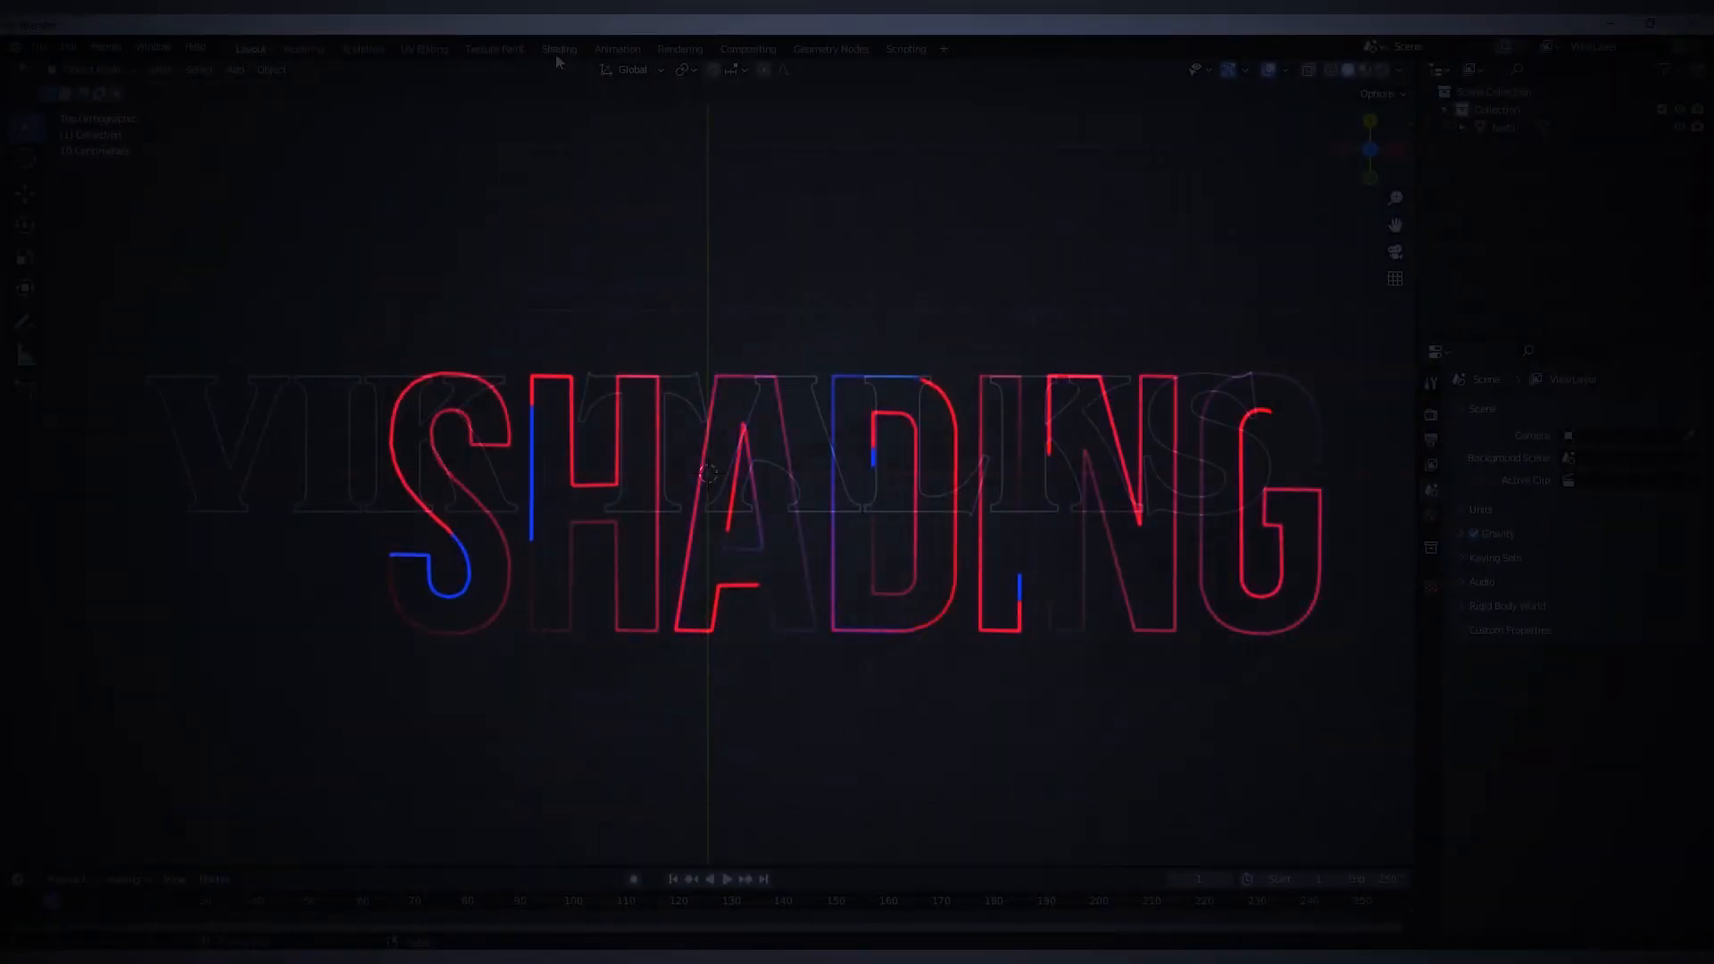
Switch to the Shading workspace and show the whole title in the top view
click(558, 50)
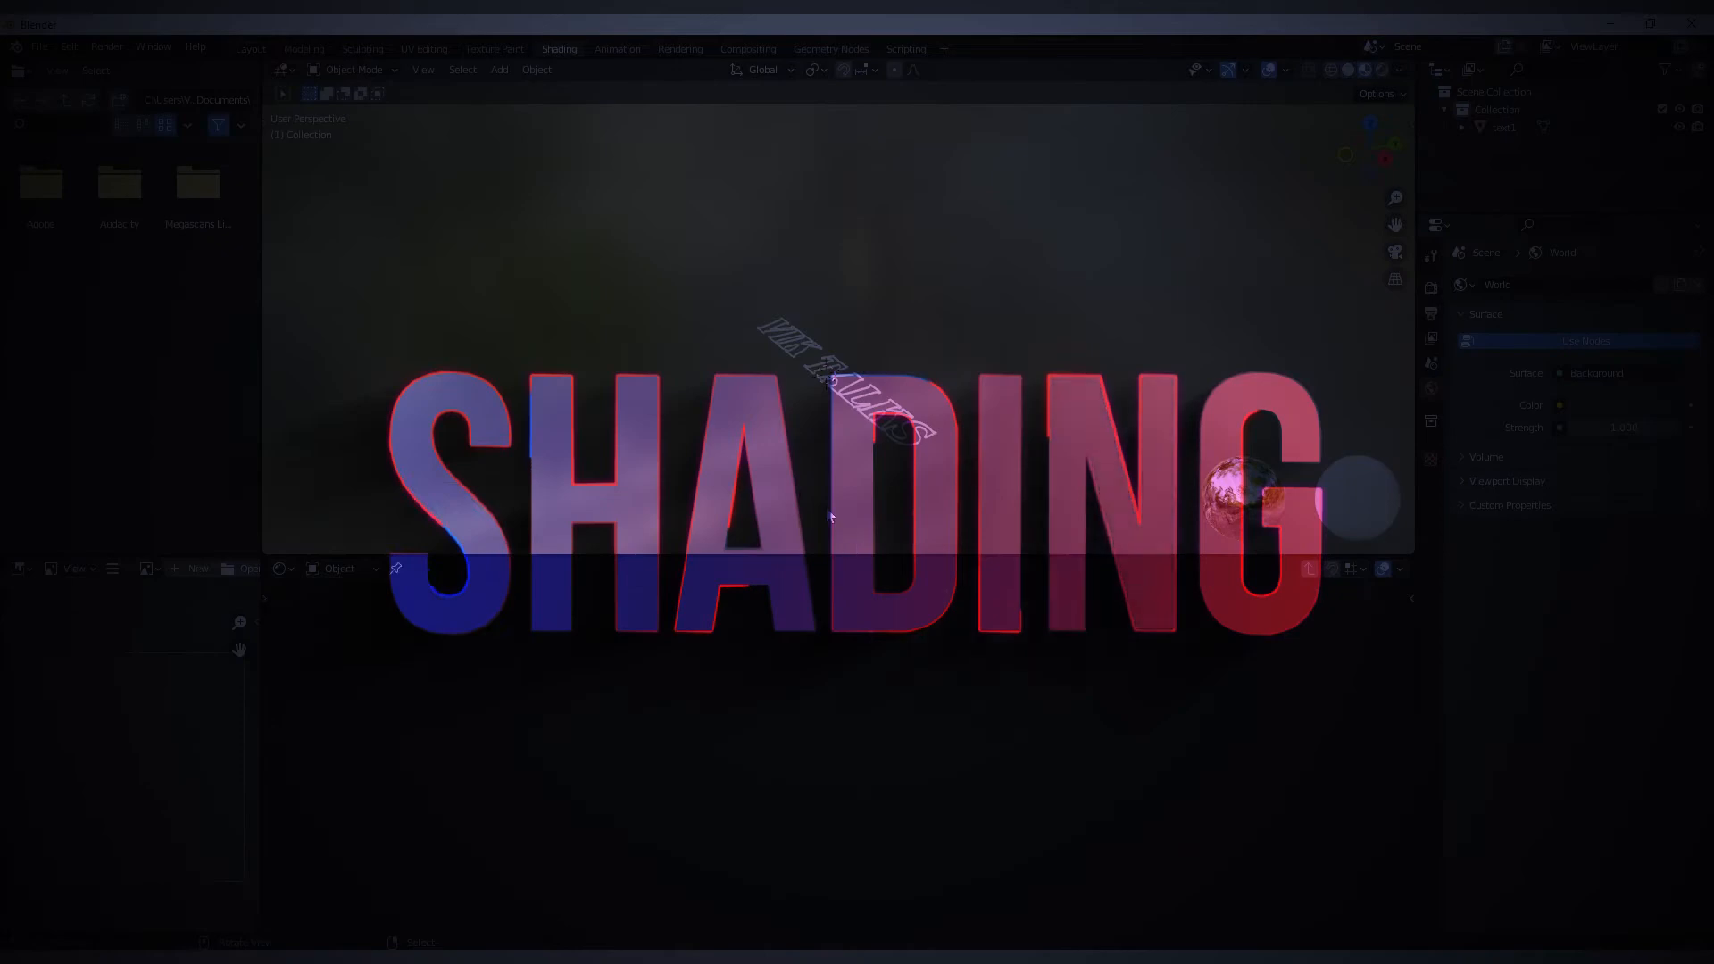
key(grave)
click(810, 355)
scroll(837, 377, down, 3)
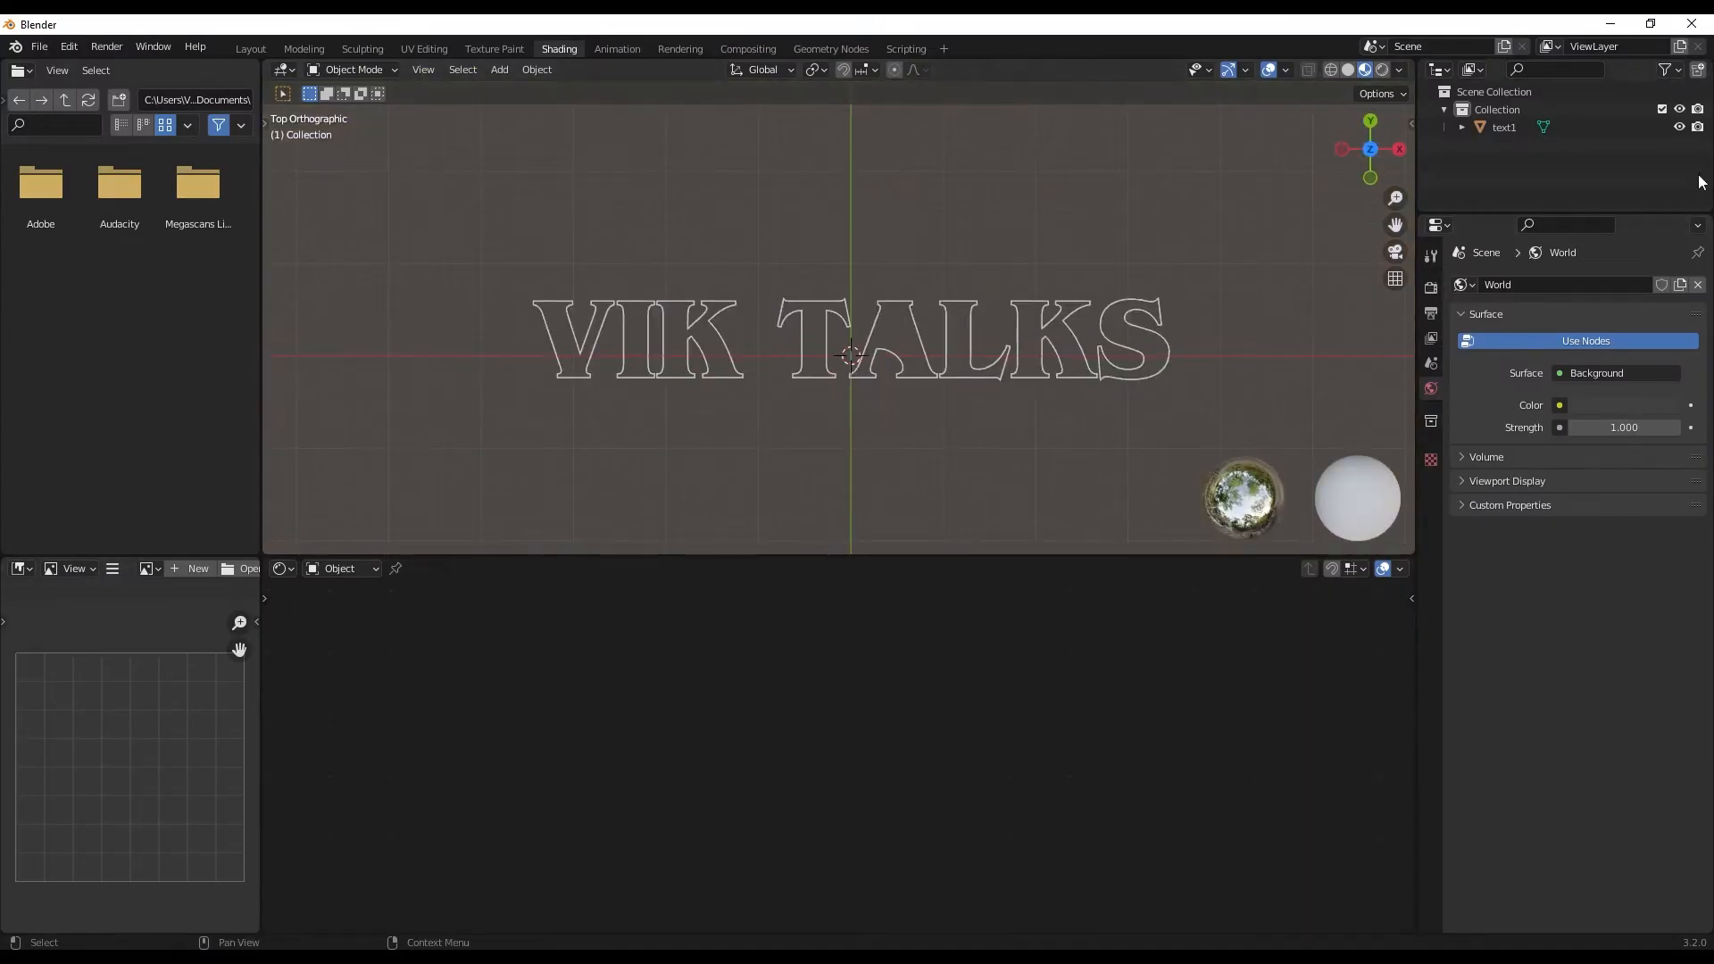
Select text1 and delete the Principled BSDF node from its material
click(1505, 128)
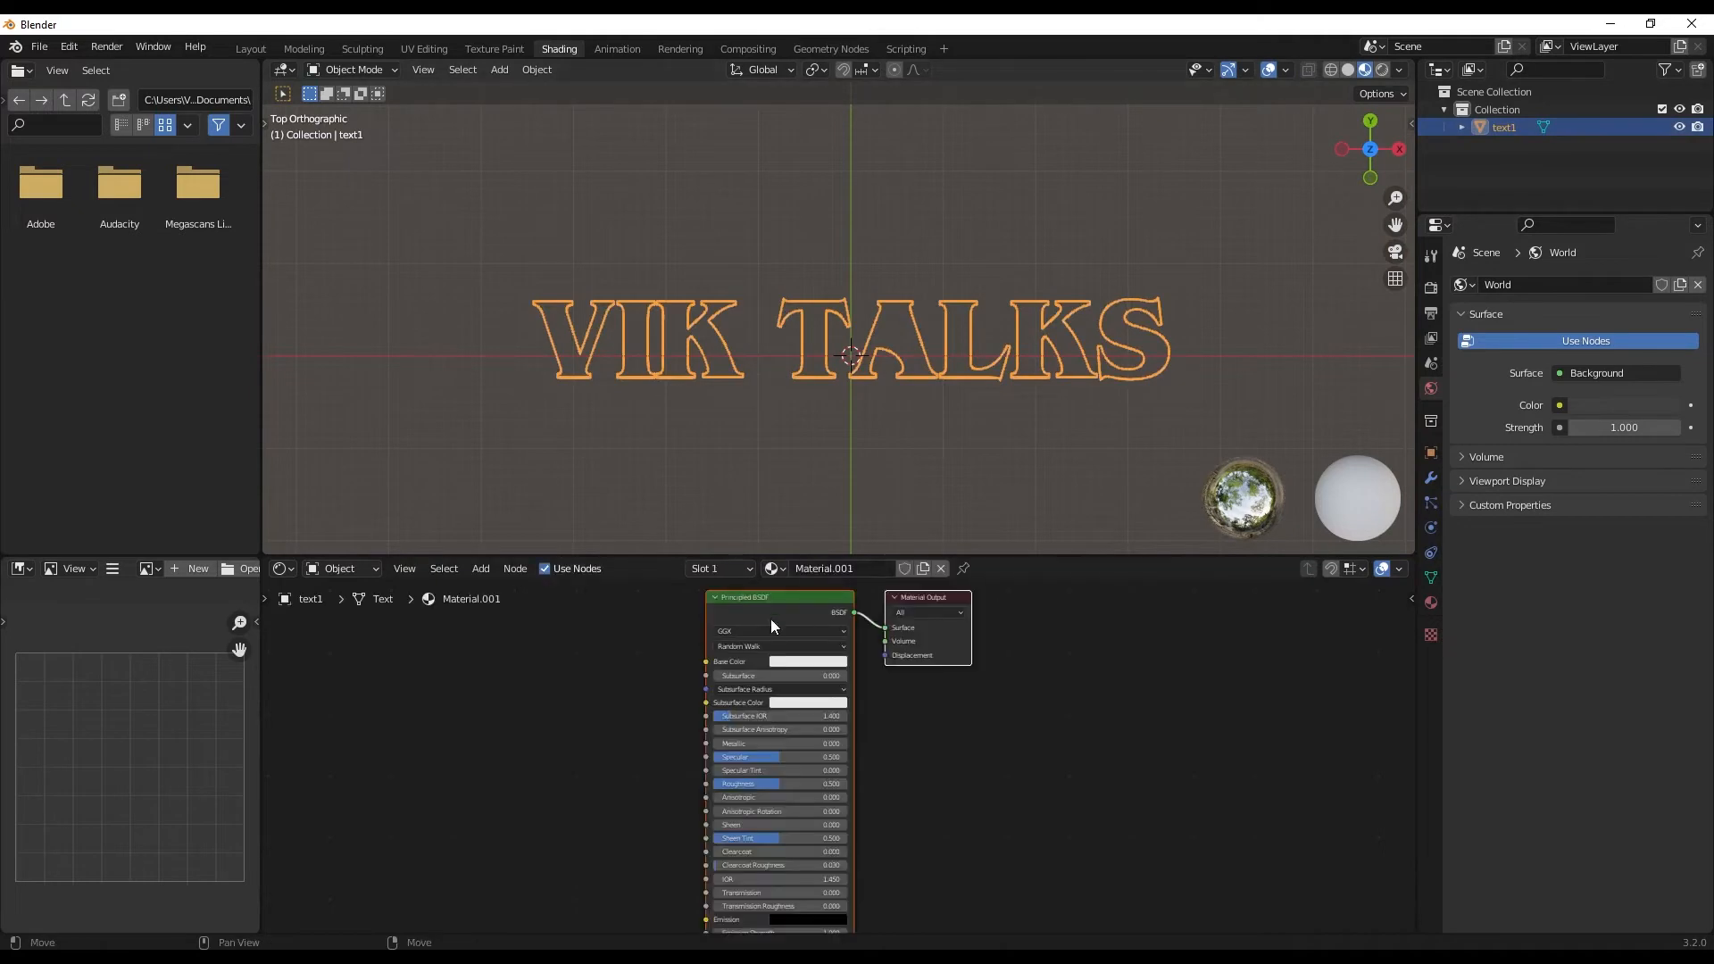
scroll(940, 700, up, 4)
middle_drag(939, 700, 942, 855)
click(726, 656)
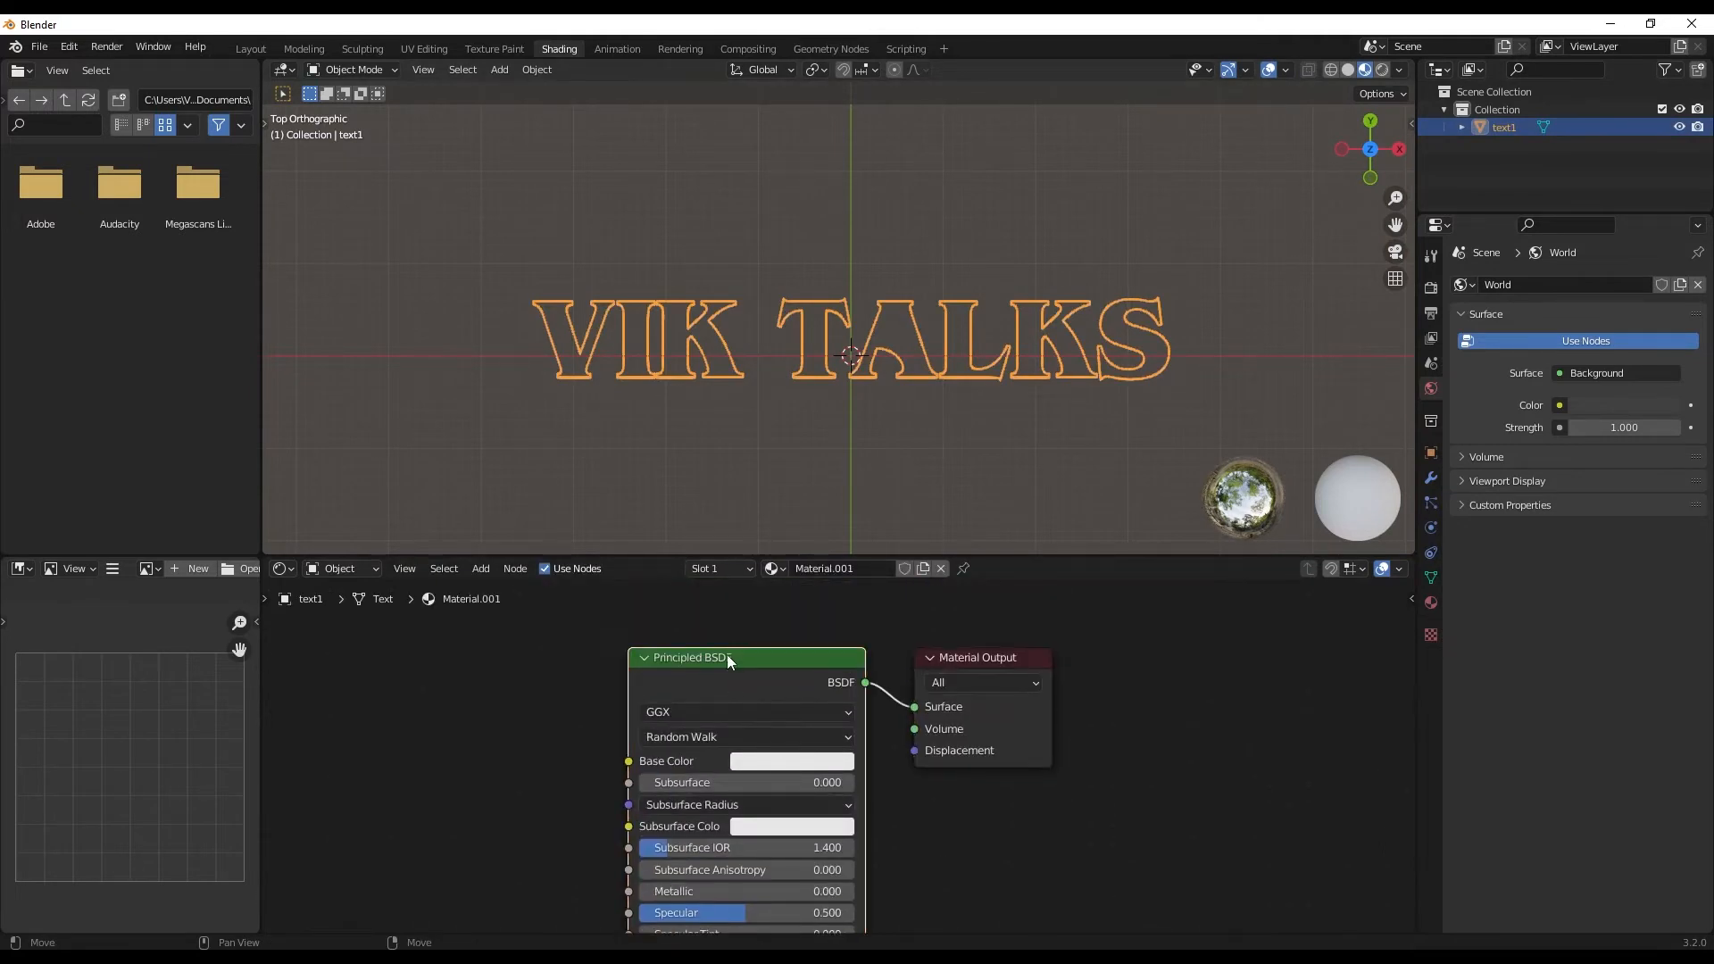
key(x)
Add an Emission node linked to the material output's Surface and set its color to red (H 0.999, S 0.997, V 1.000)
key(shift+a)
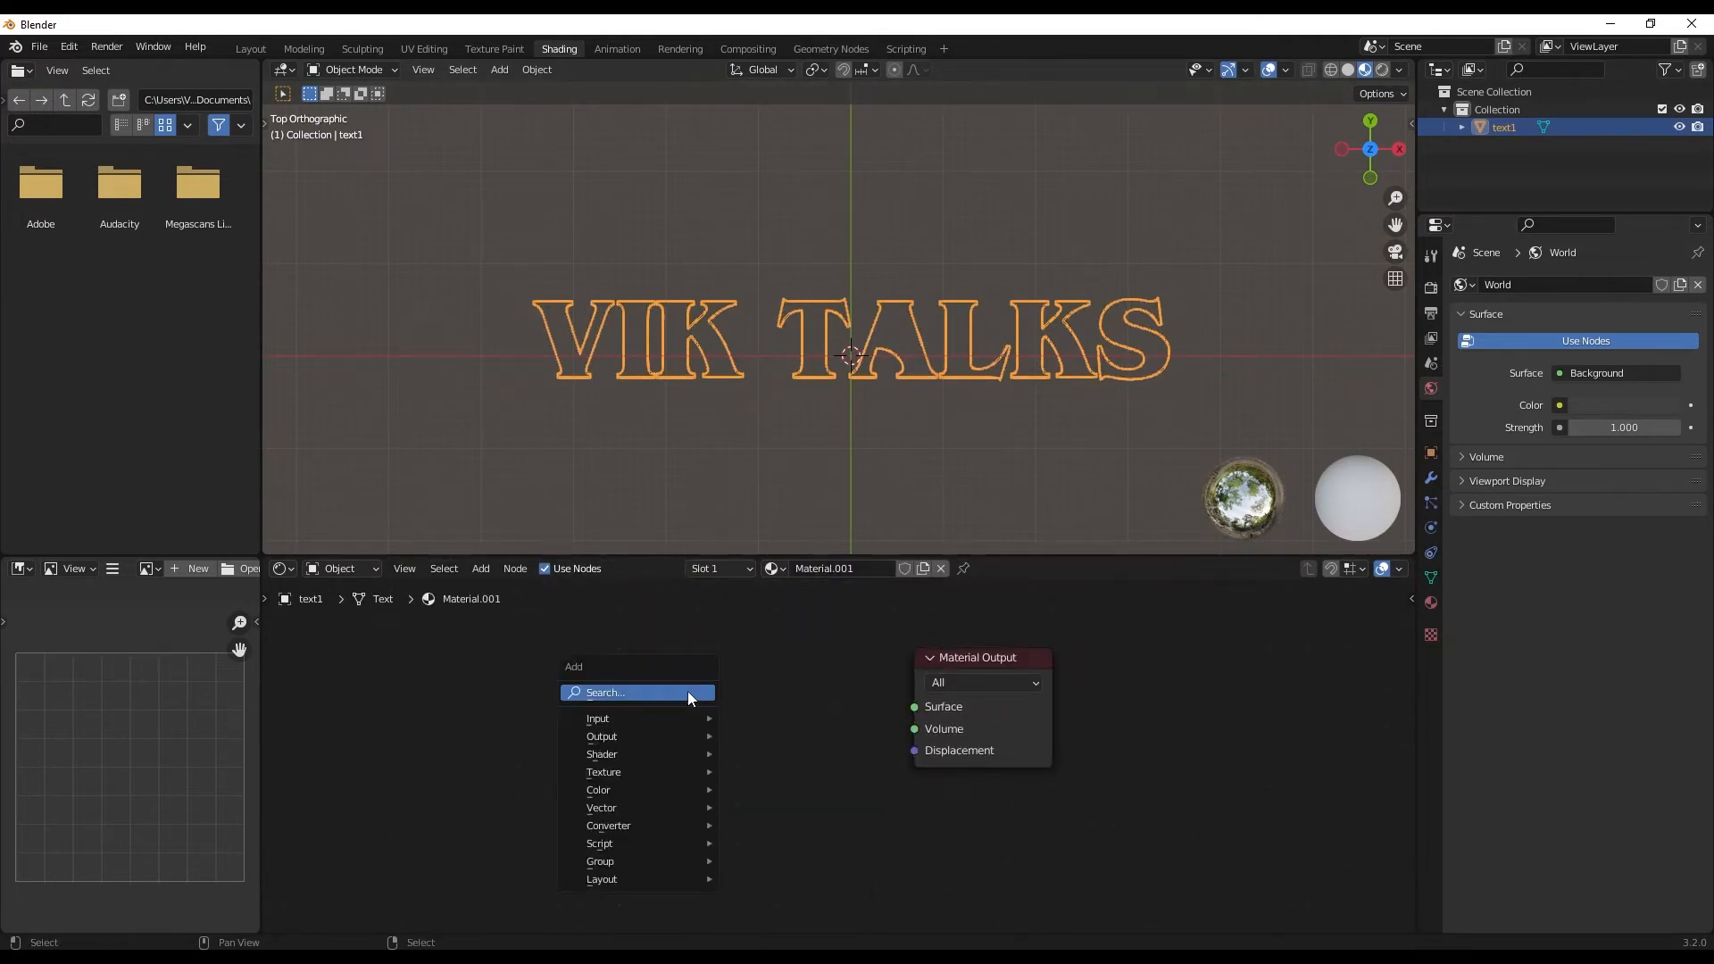
text(emission)
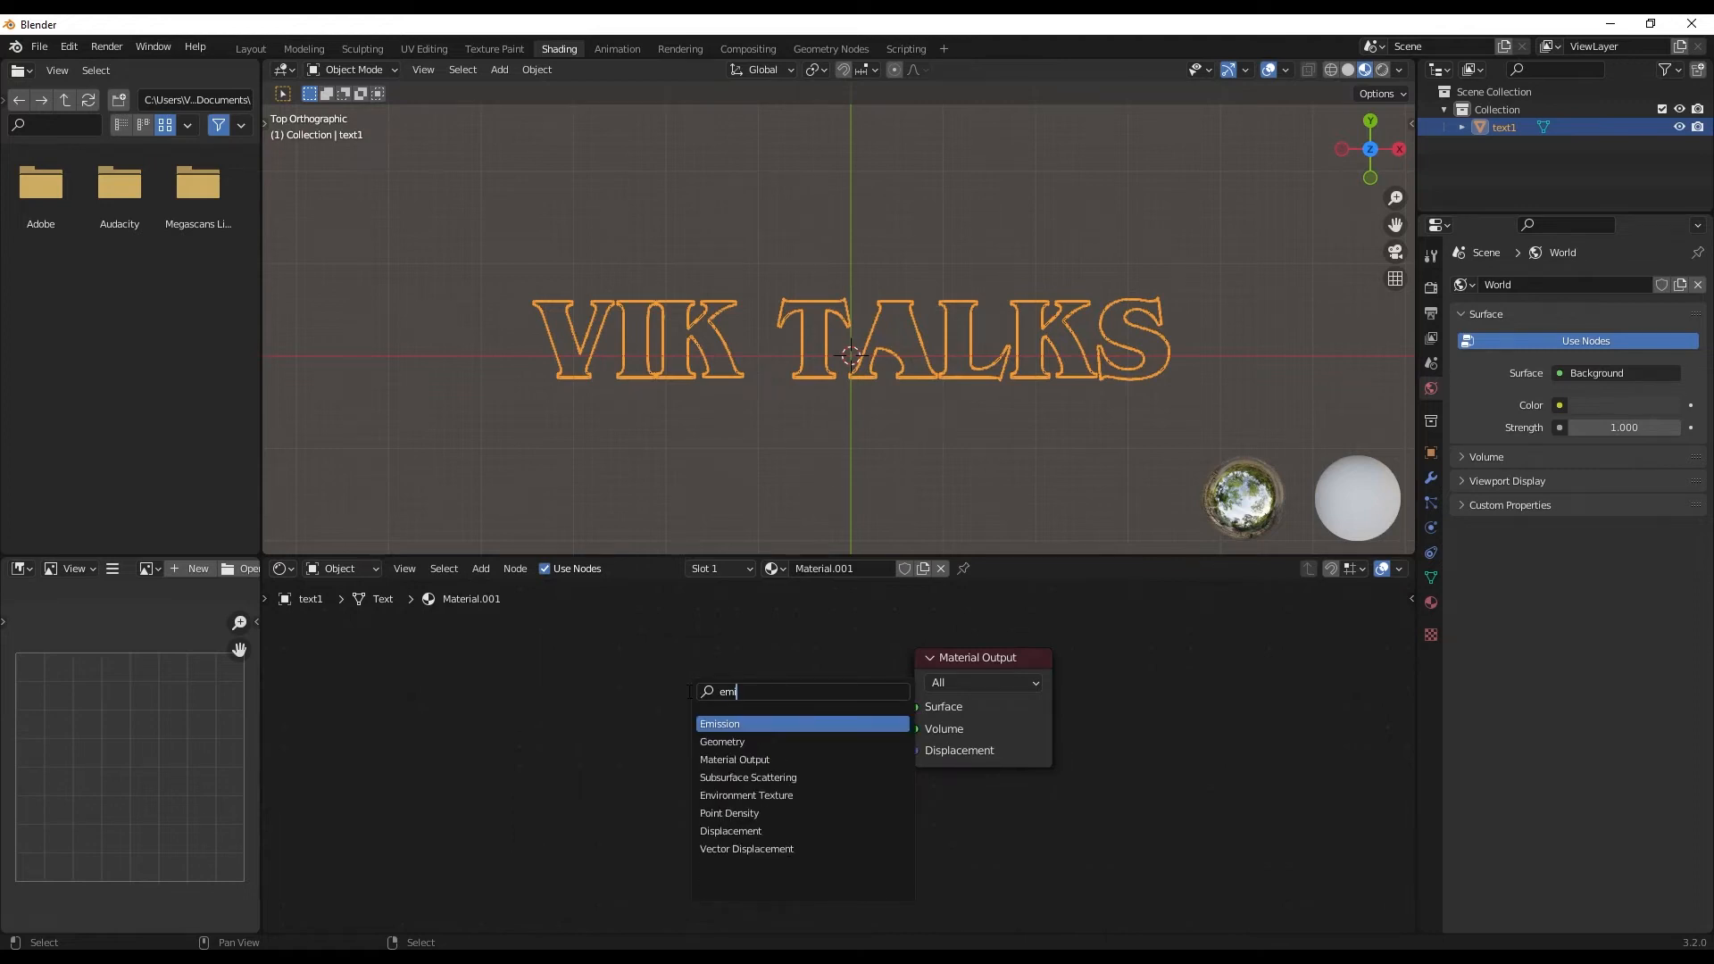
key(Return)
drag(822, 721, 912, 707)
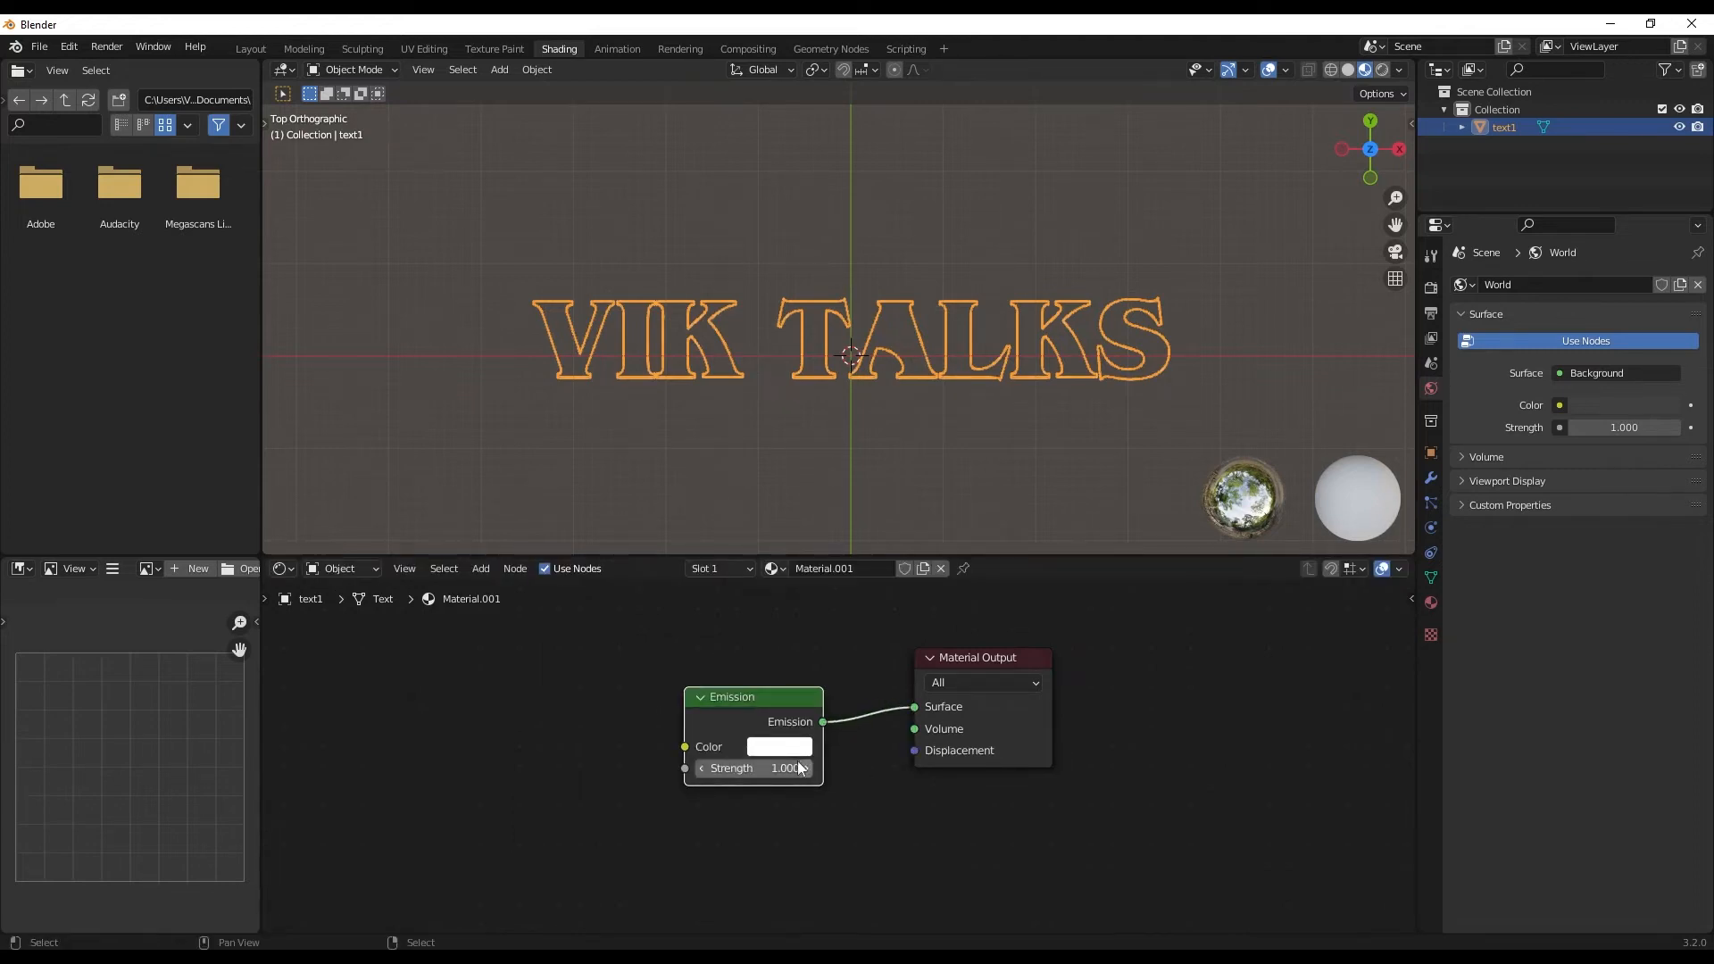
click(779, 746)
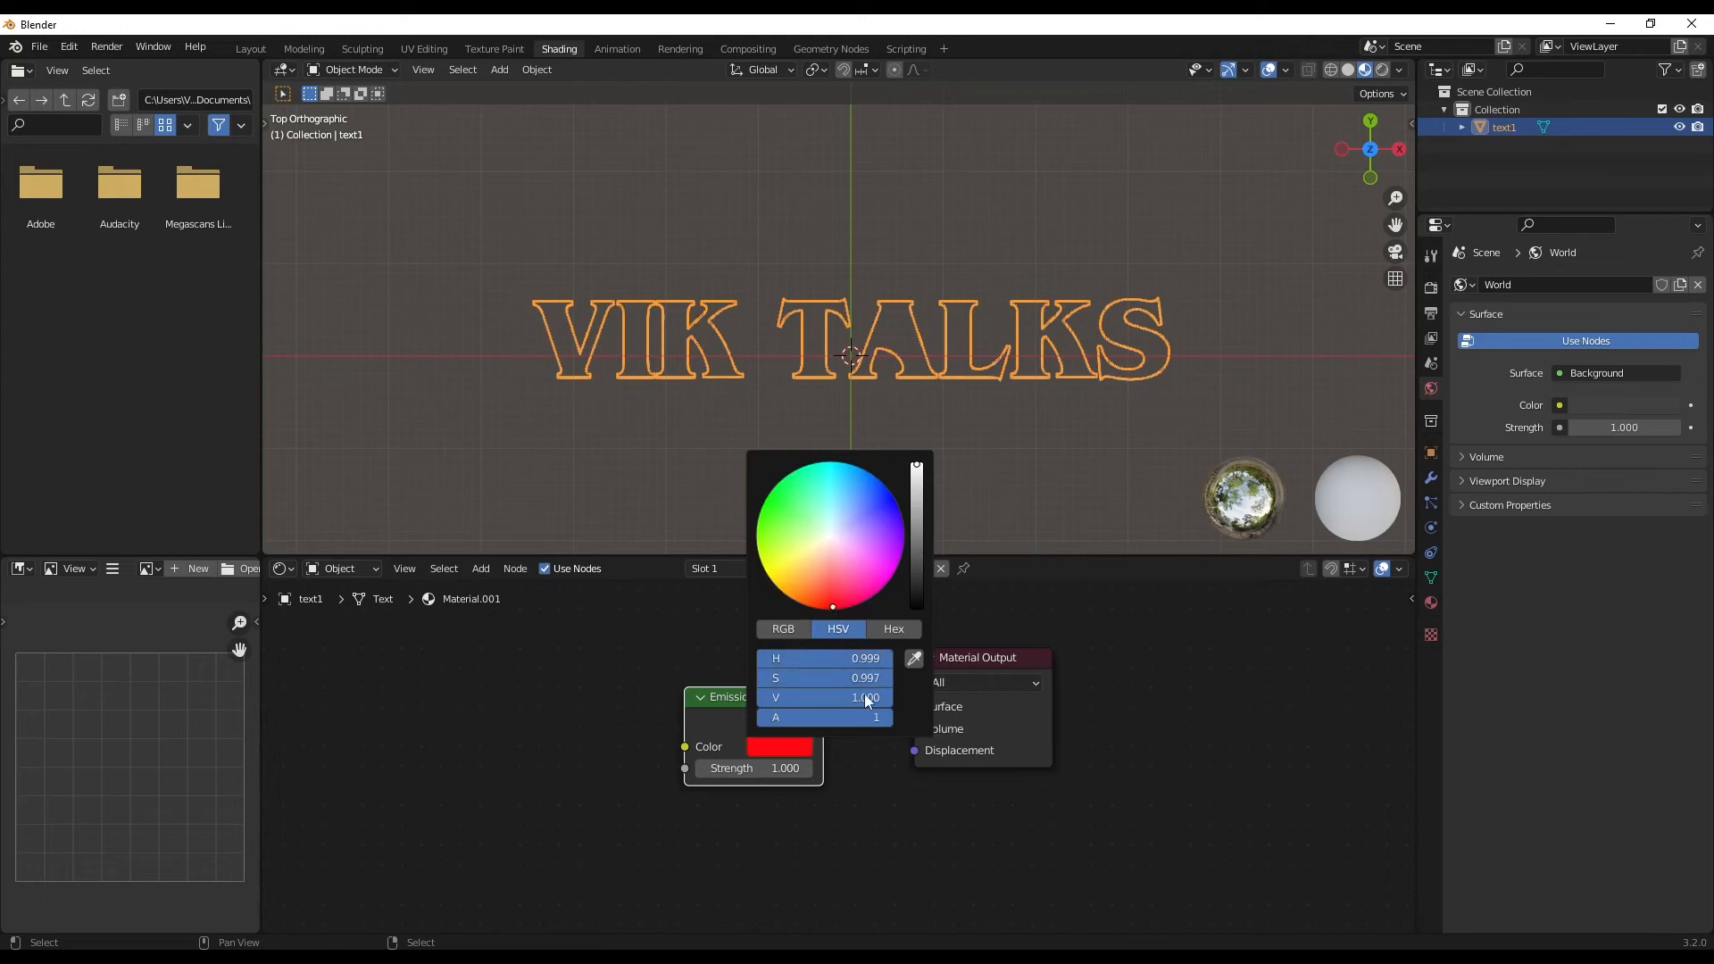
Enable Ambient Occlusion, Bloom, Screen Space Reflections and Motion Blur for Eevee, and set the viewport to rendered shading
click(1431, 288)
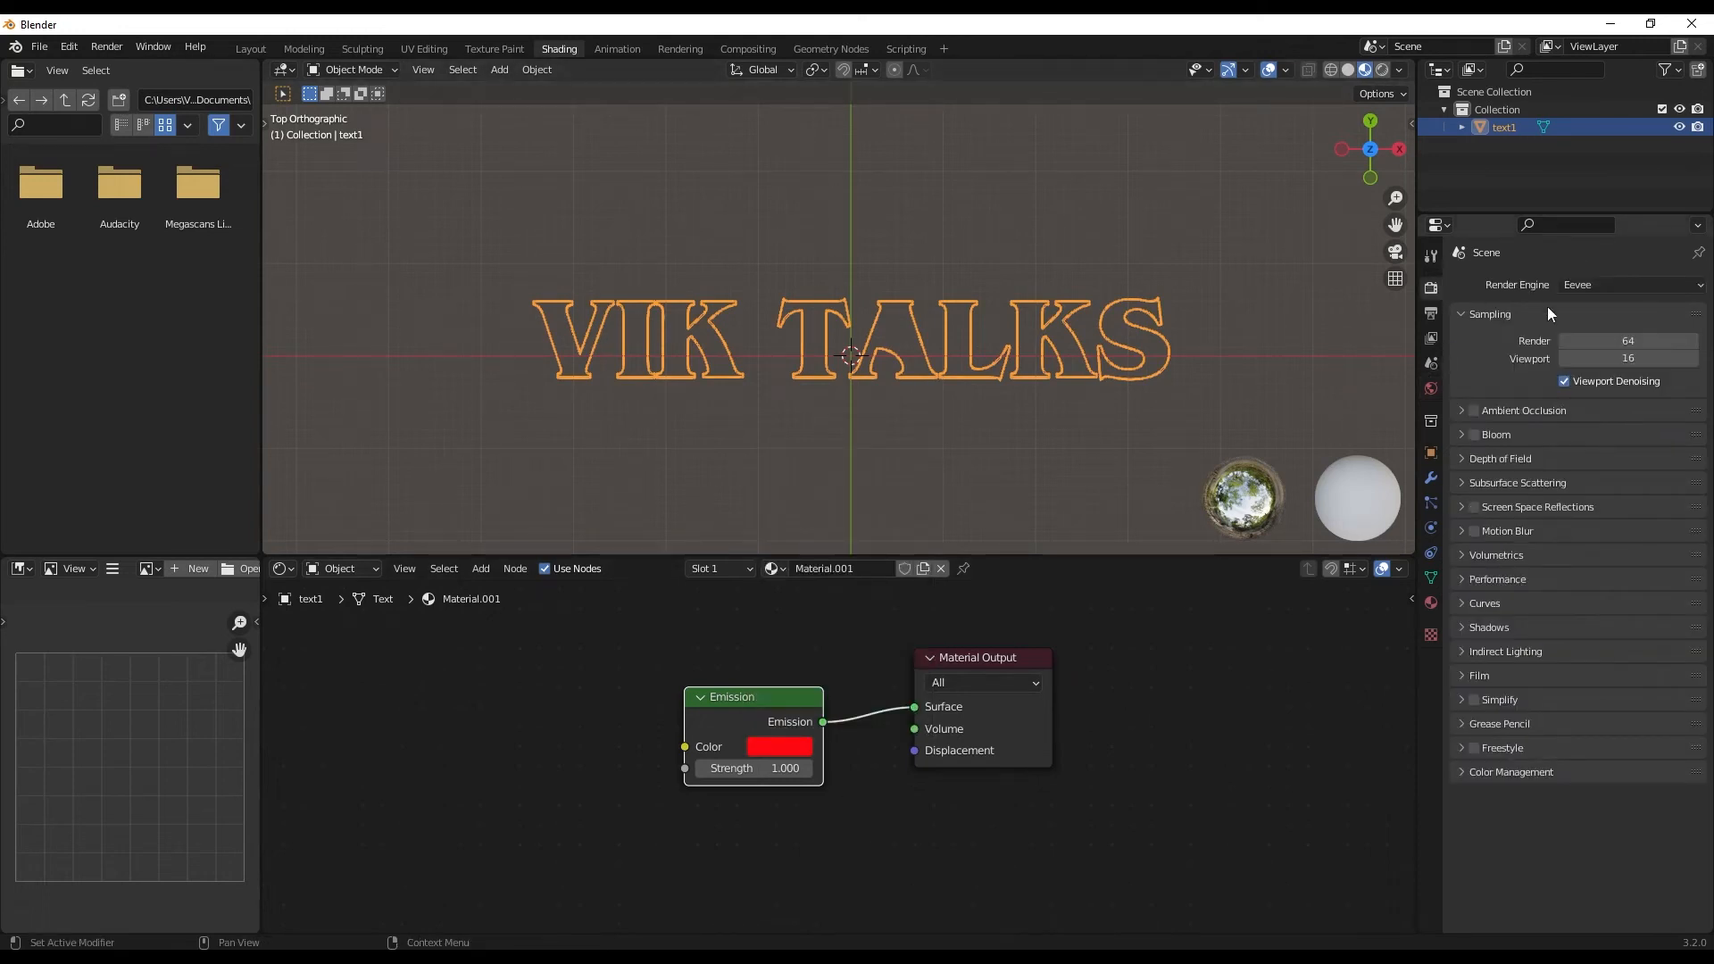
click(1473, 435)
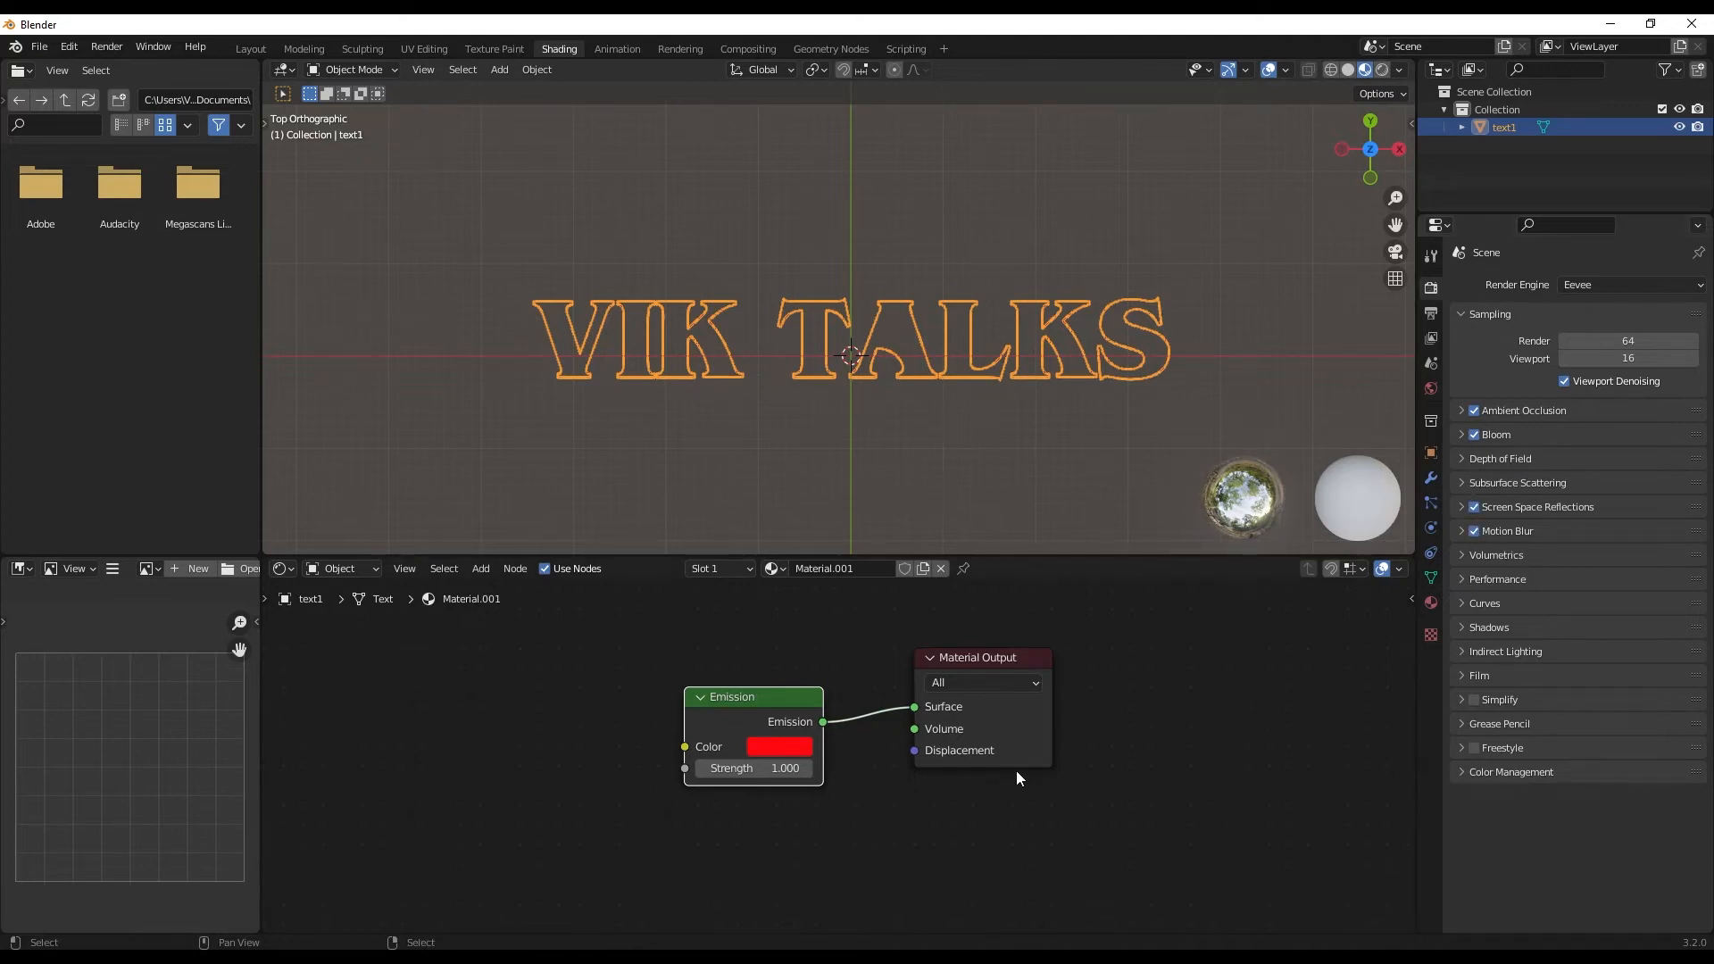
click(1381, 69)
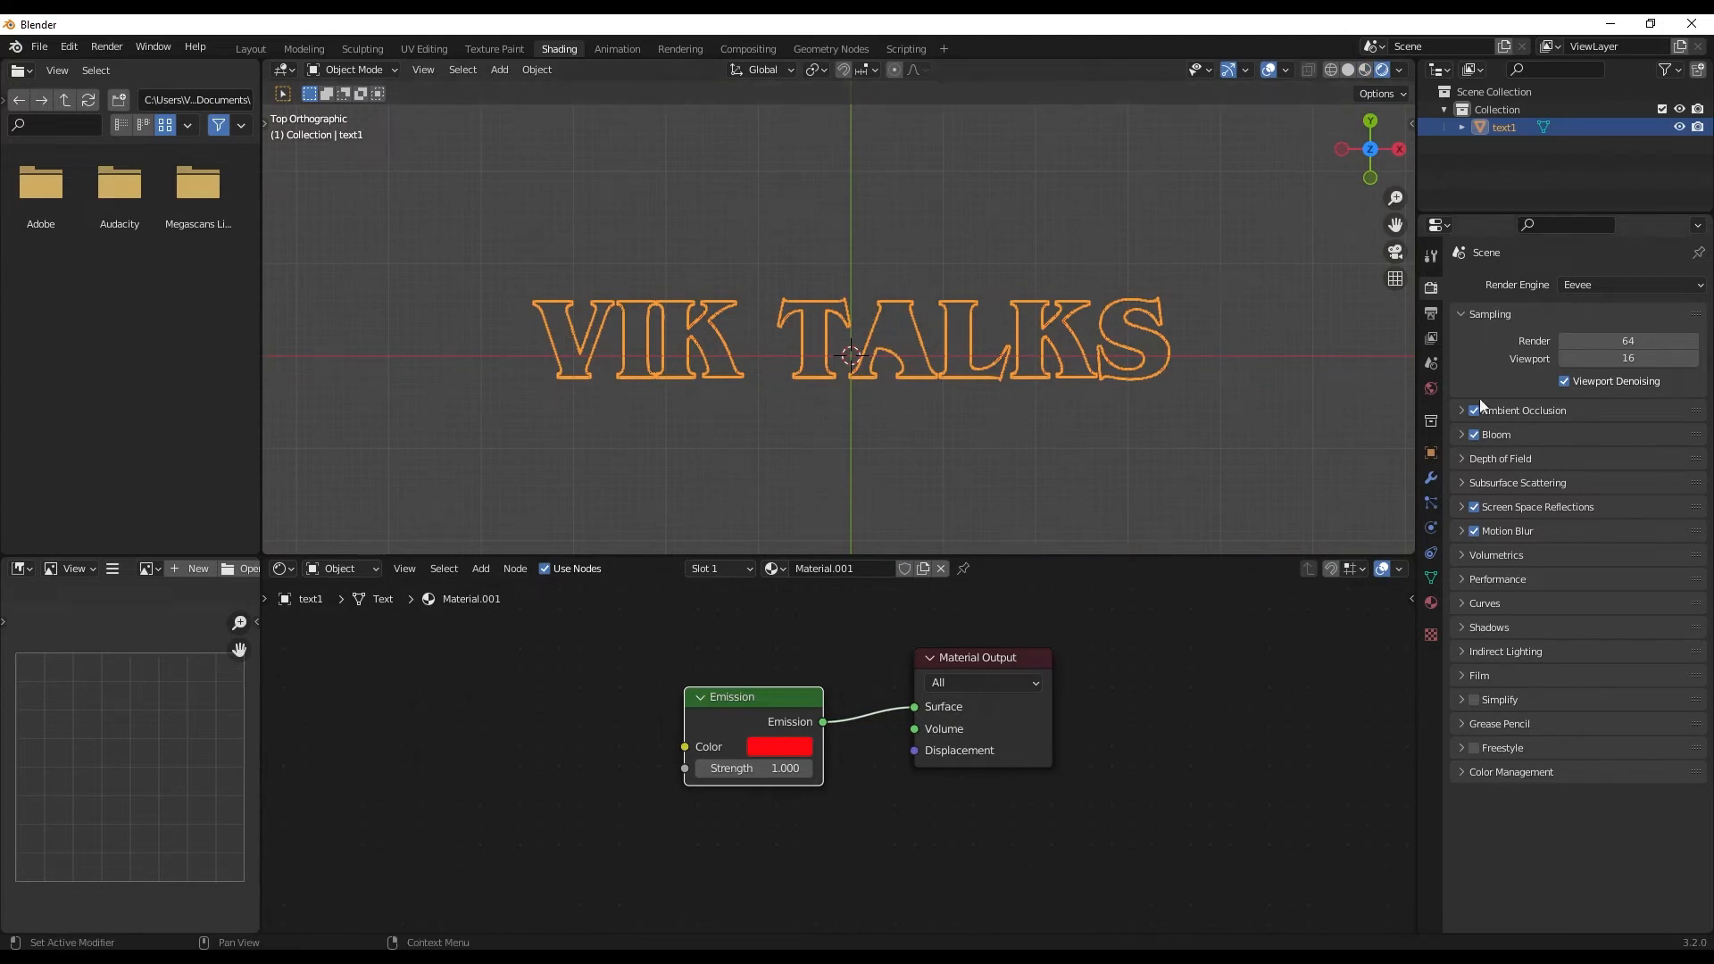
Set the world background color to black and hide the viewport overlays
click(1431, 388)
click(1602, 407)
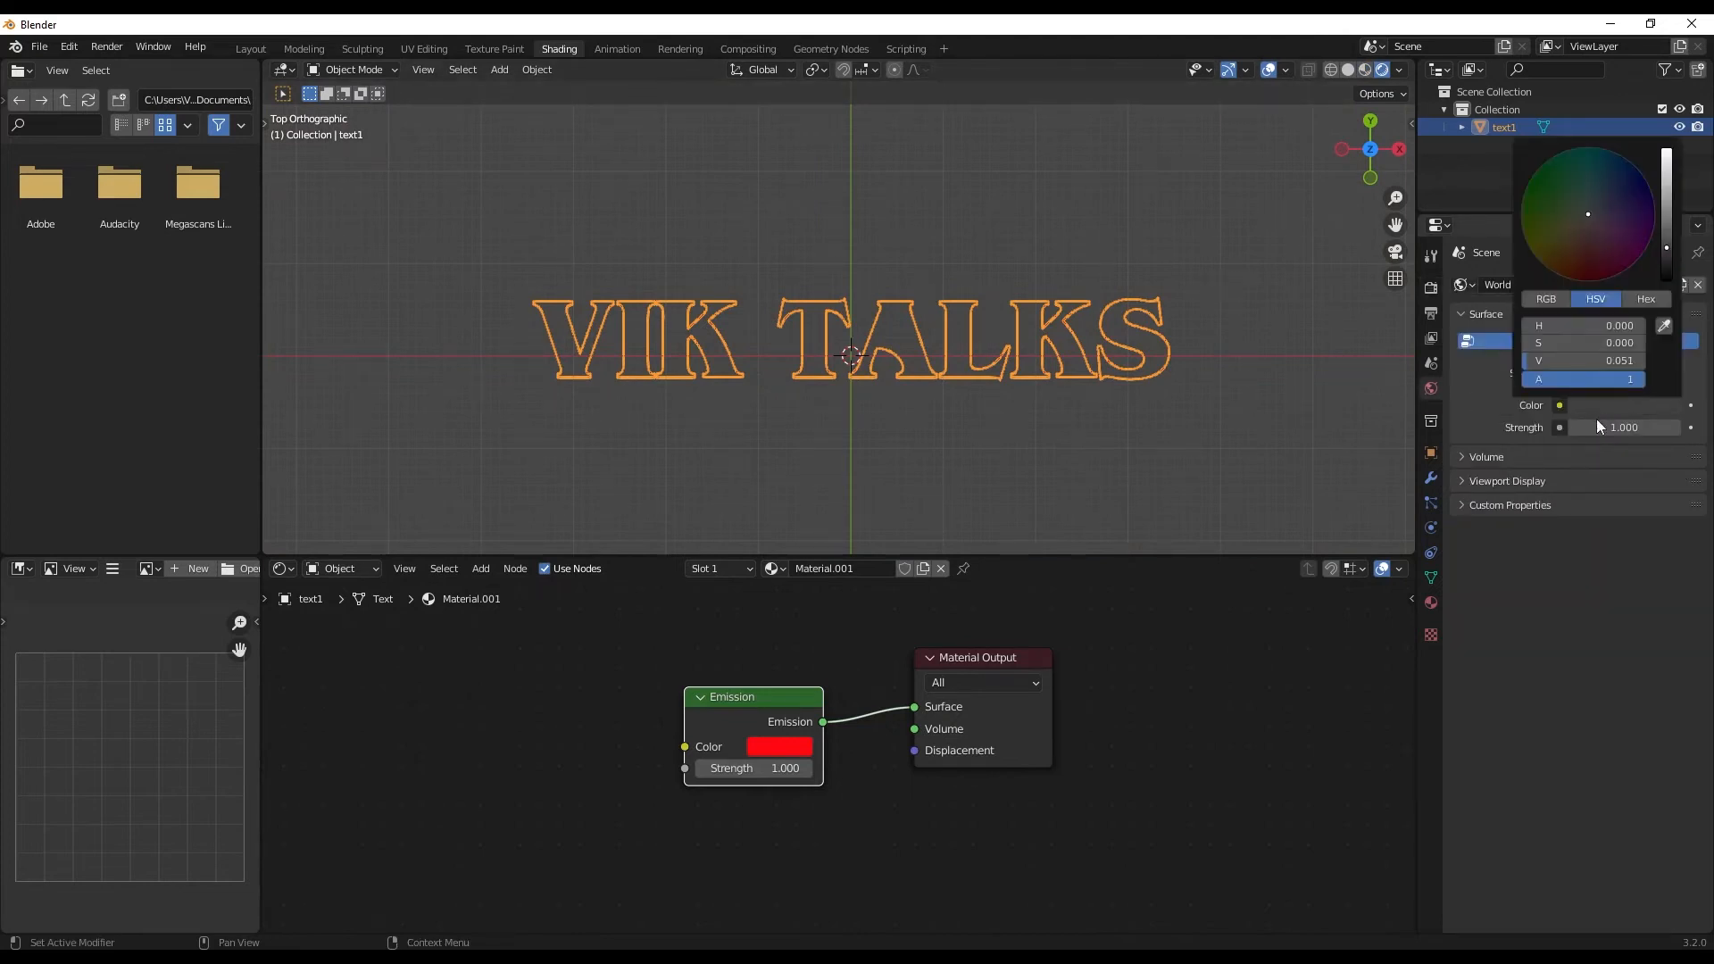
click(1672, 265)
click(1153, 720)
right_click(1194, 489)
click(1268, 69)
Set the Emission node's strength to 45 and inspect the glow on the letter outlines
drag(753, 767, 991, 768)
scroll(753, 351, up, 5)
scroll(754, 354, down, 3)
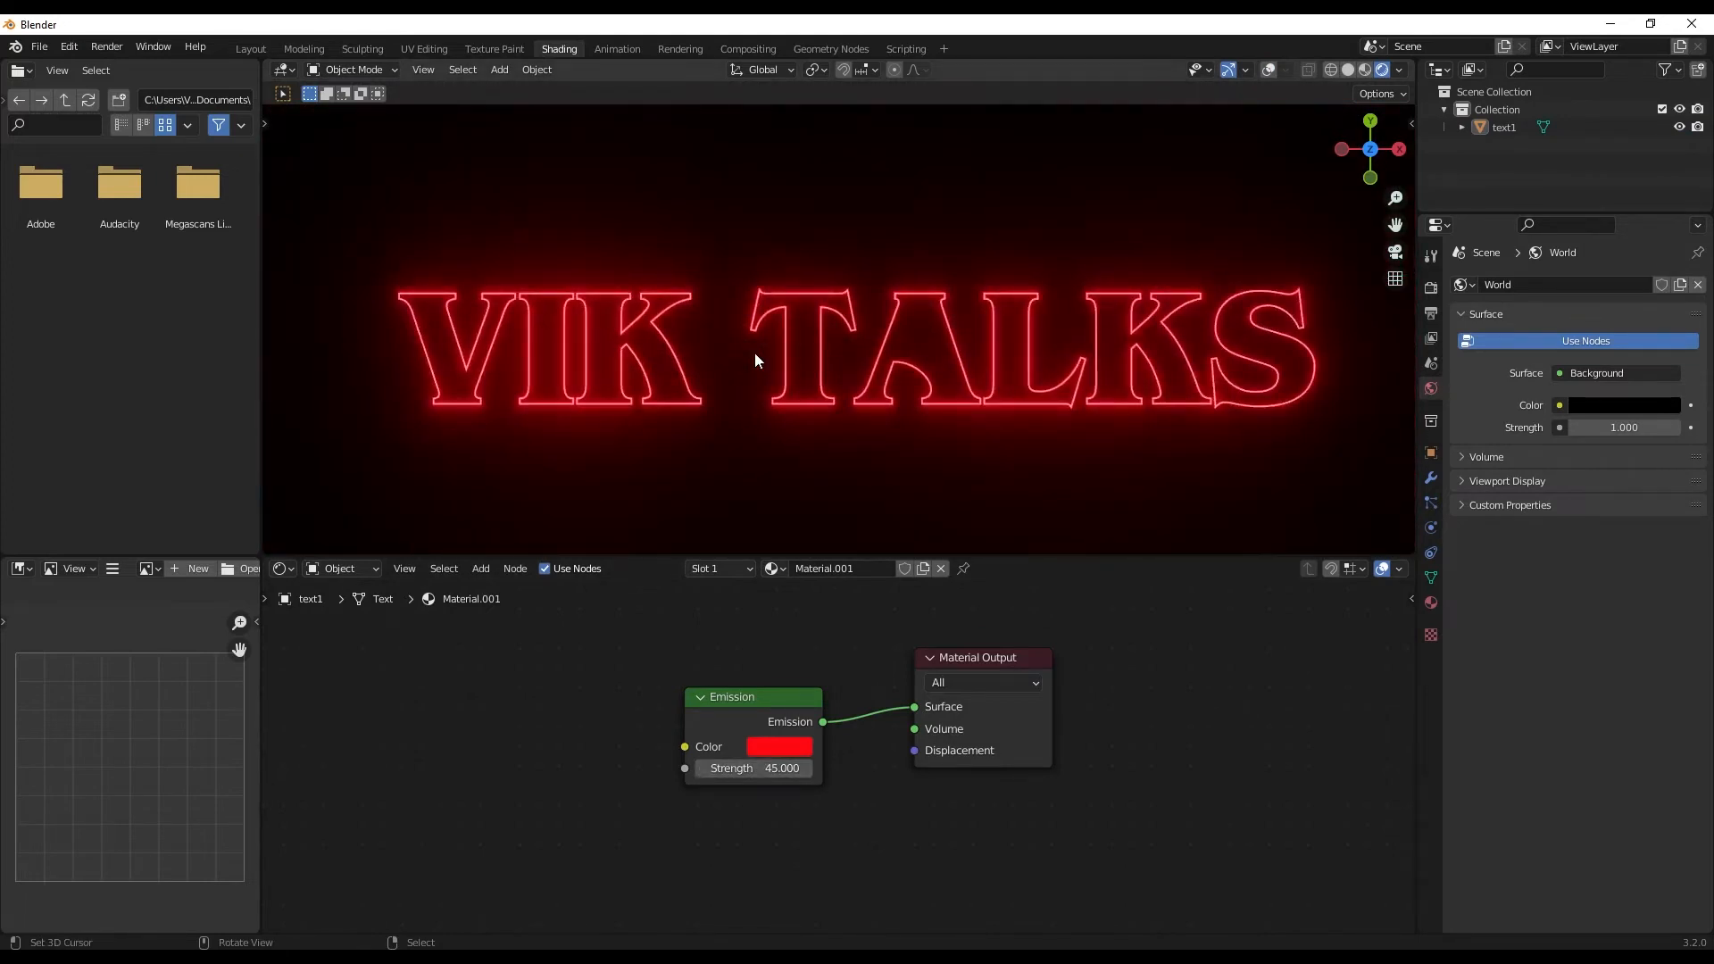
scroll(755, 355, up, 6)
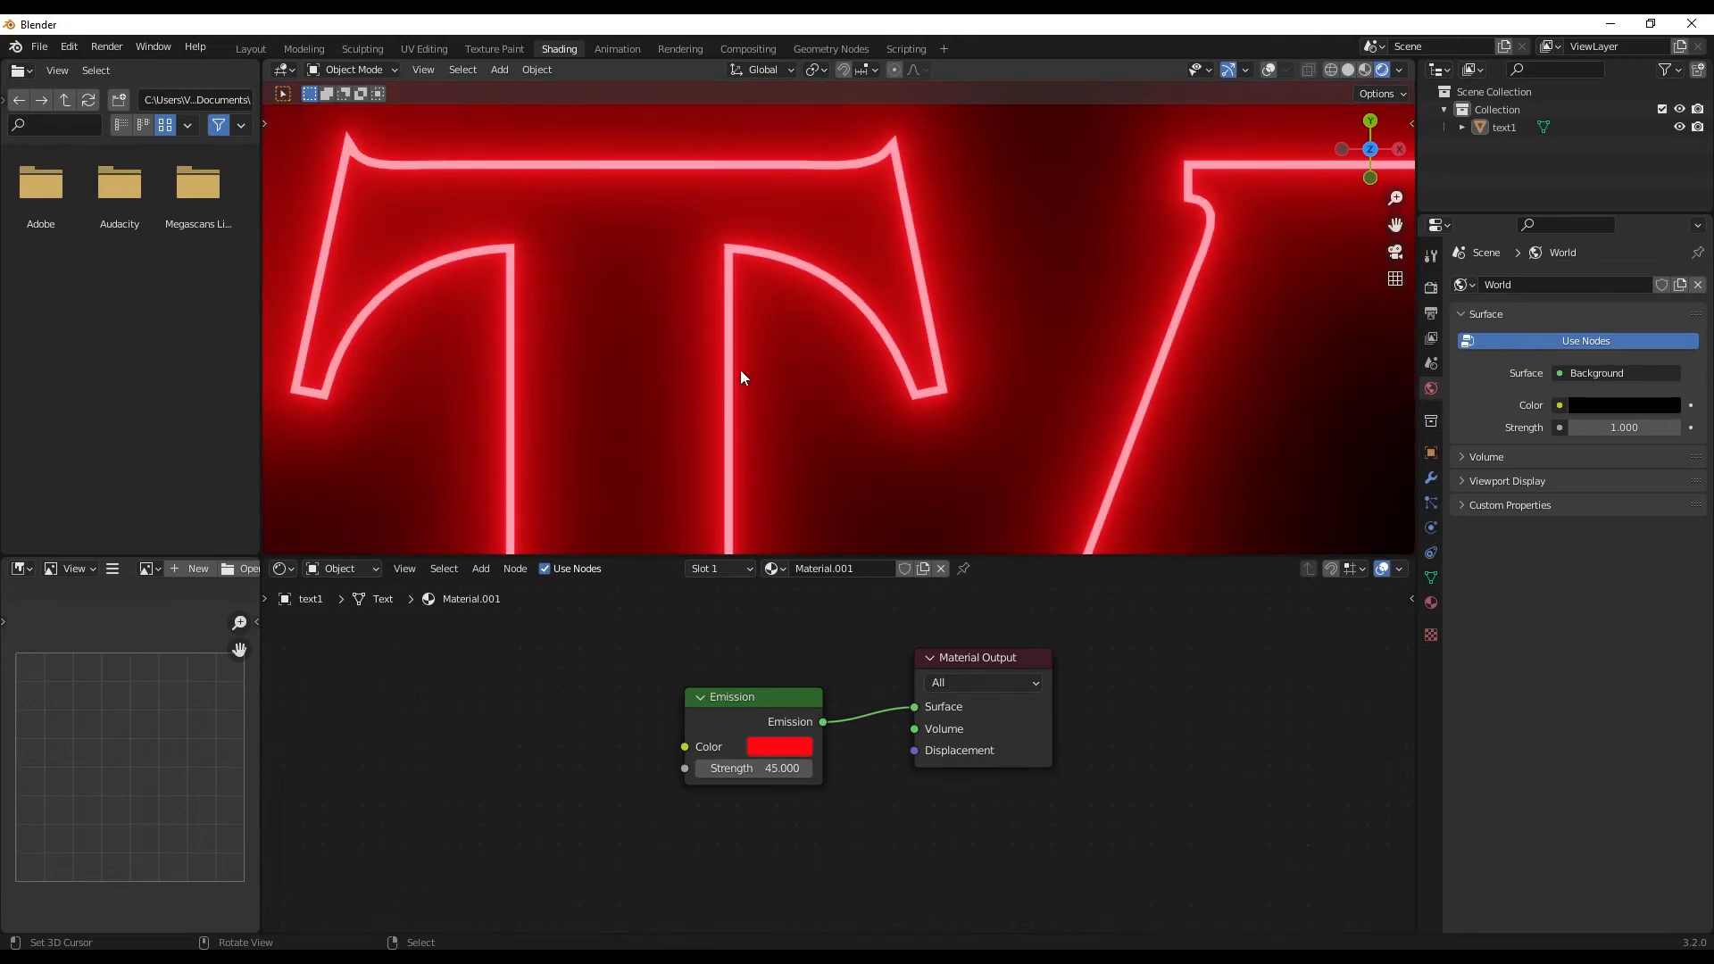
scroll(741, 370, up, 4)
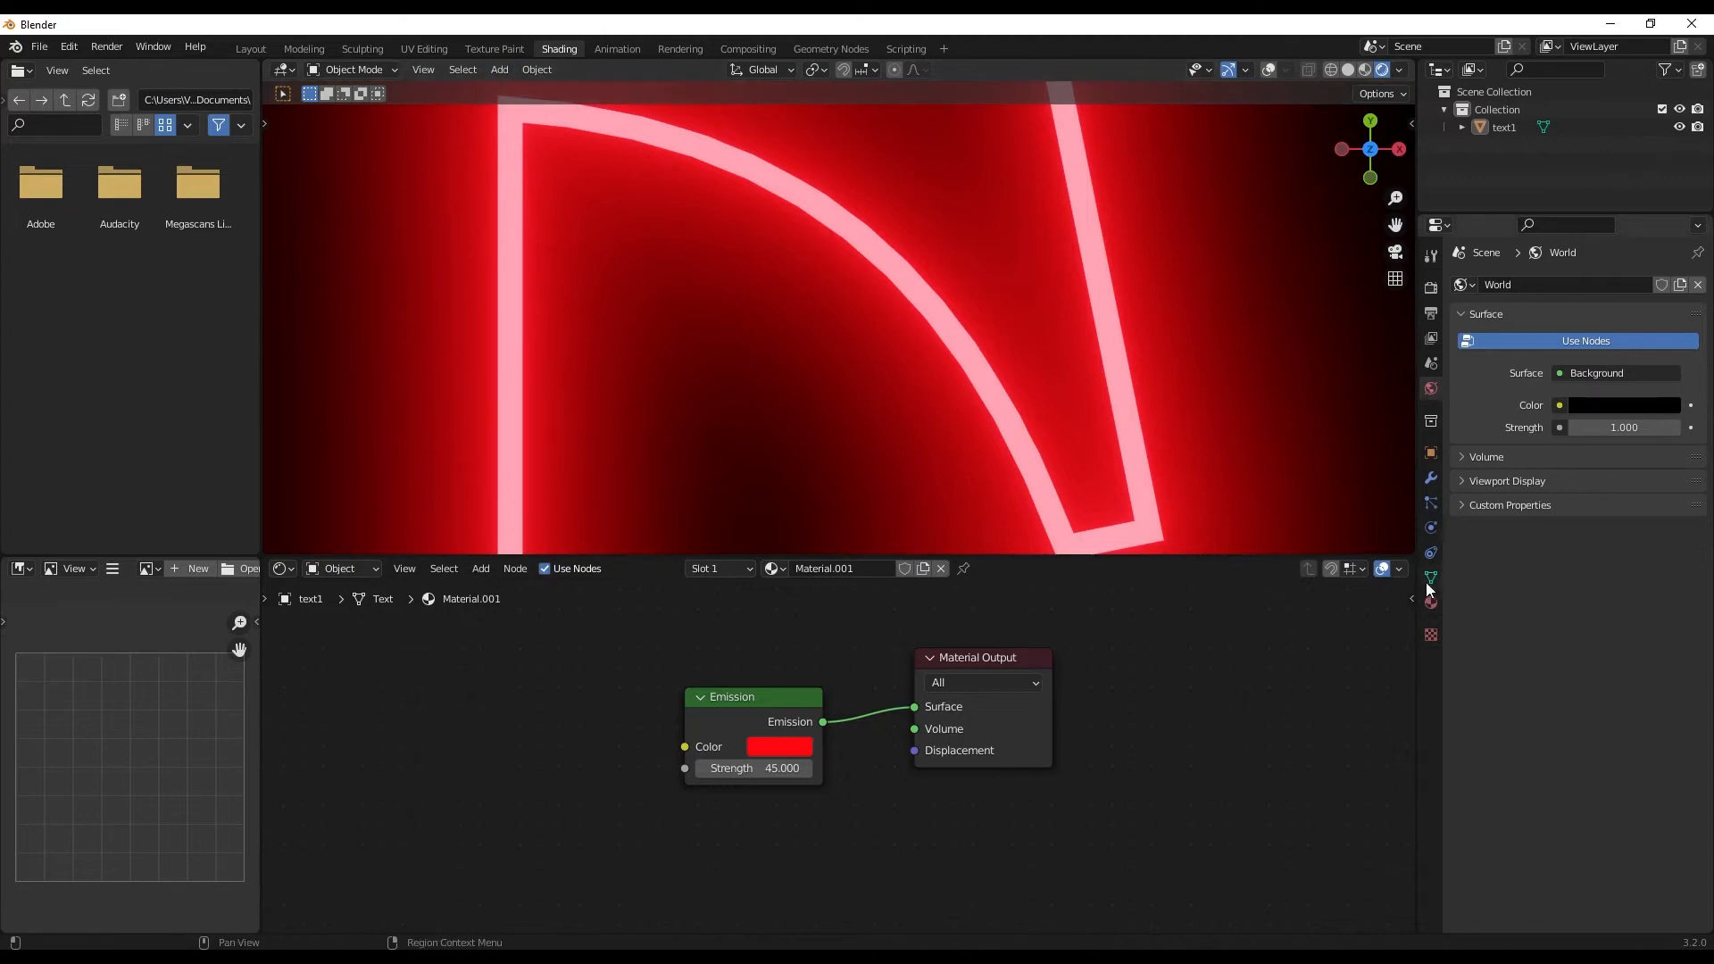
Enlarge the node editor and duplicate the Emission node, leaving room before the Material Output
drag(1002, 554, 1004, 397)
scroll(987, 294, down, 3)
click(768, 637)
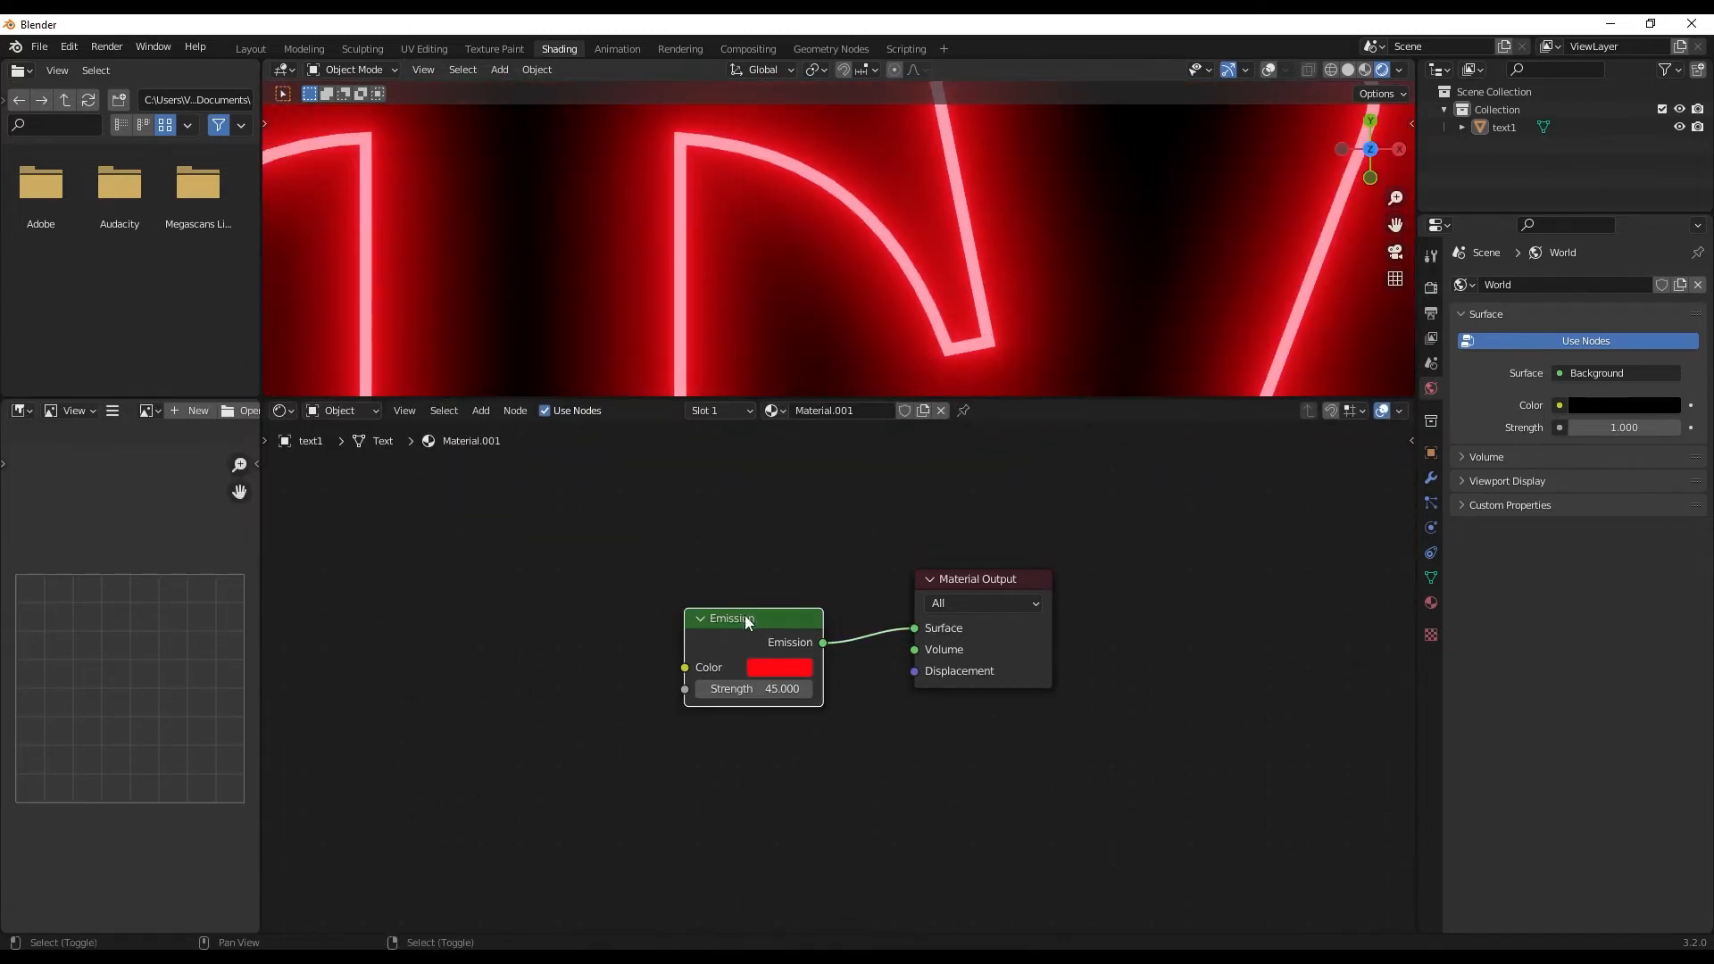
key(shift+d)
click(774, 623)
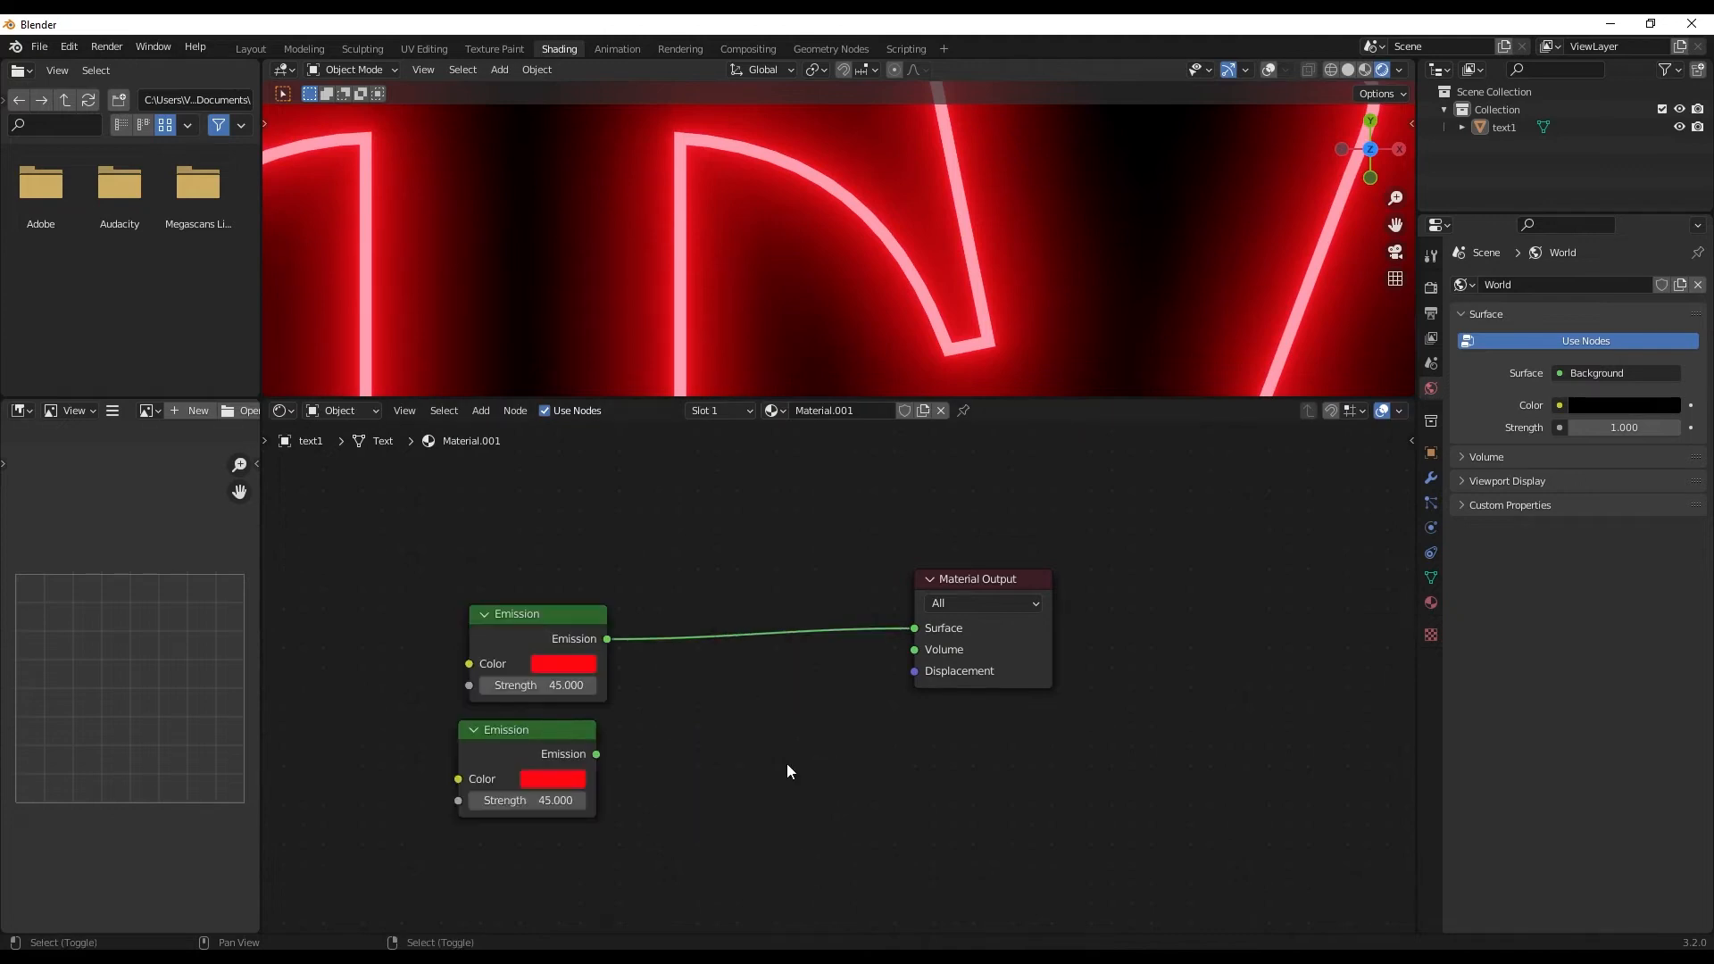
Insert a Mix Shader between the Emission and Material Output nodes and link the duplicate Emission to its second Shader input
key(shift+a)
click(761, 744)
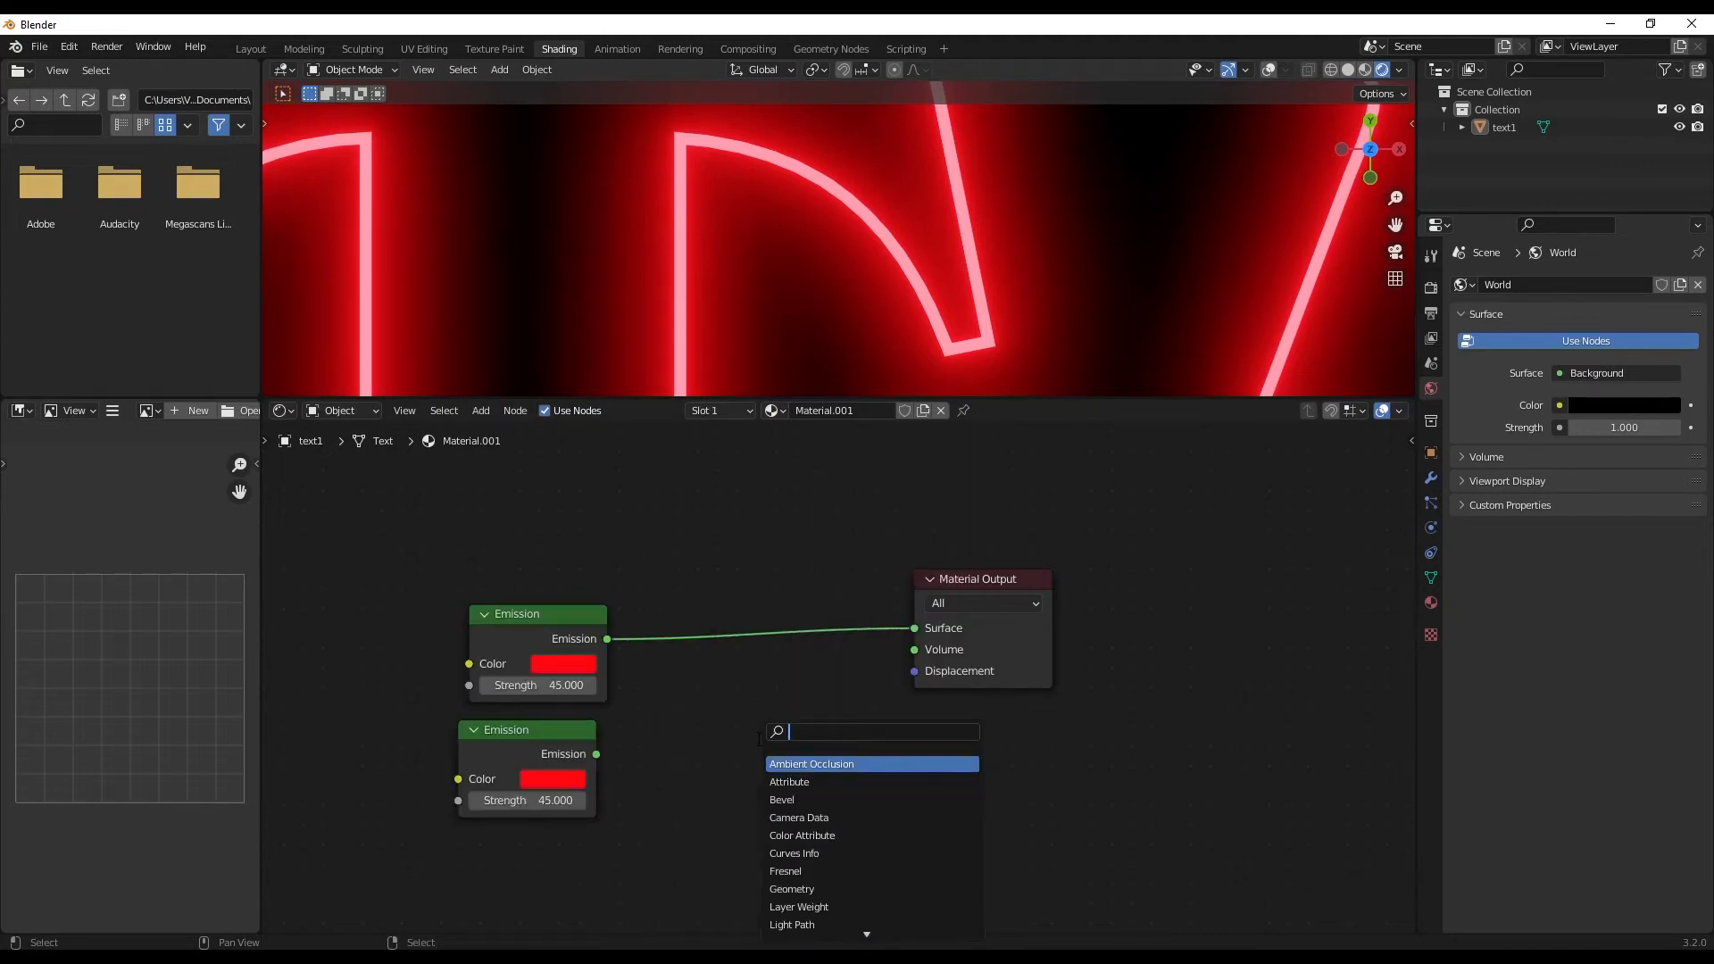
text(mix)
key(Down)
key(Return)
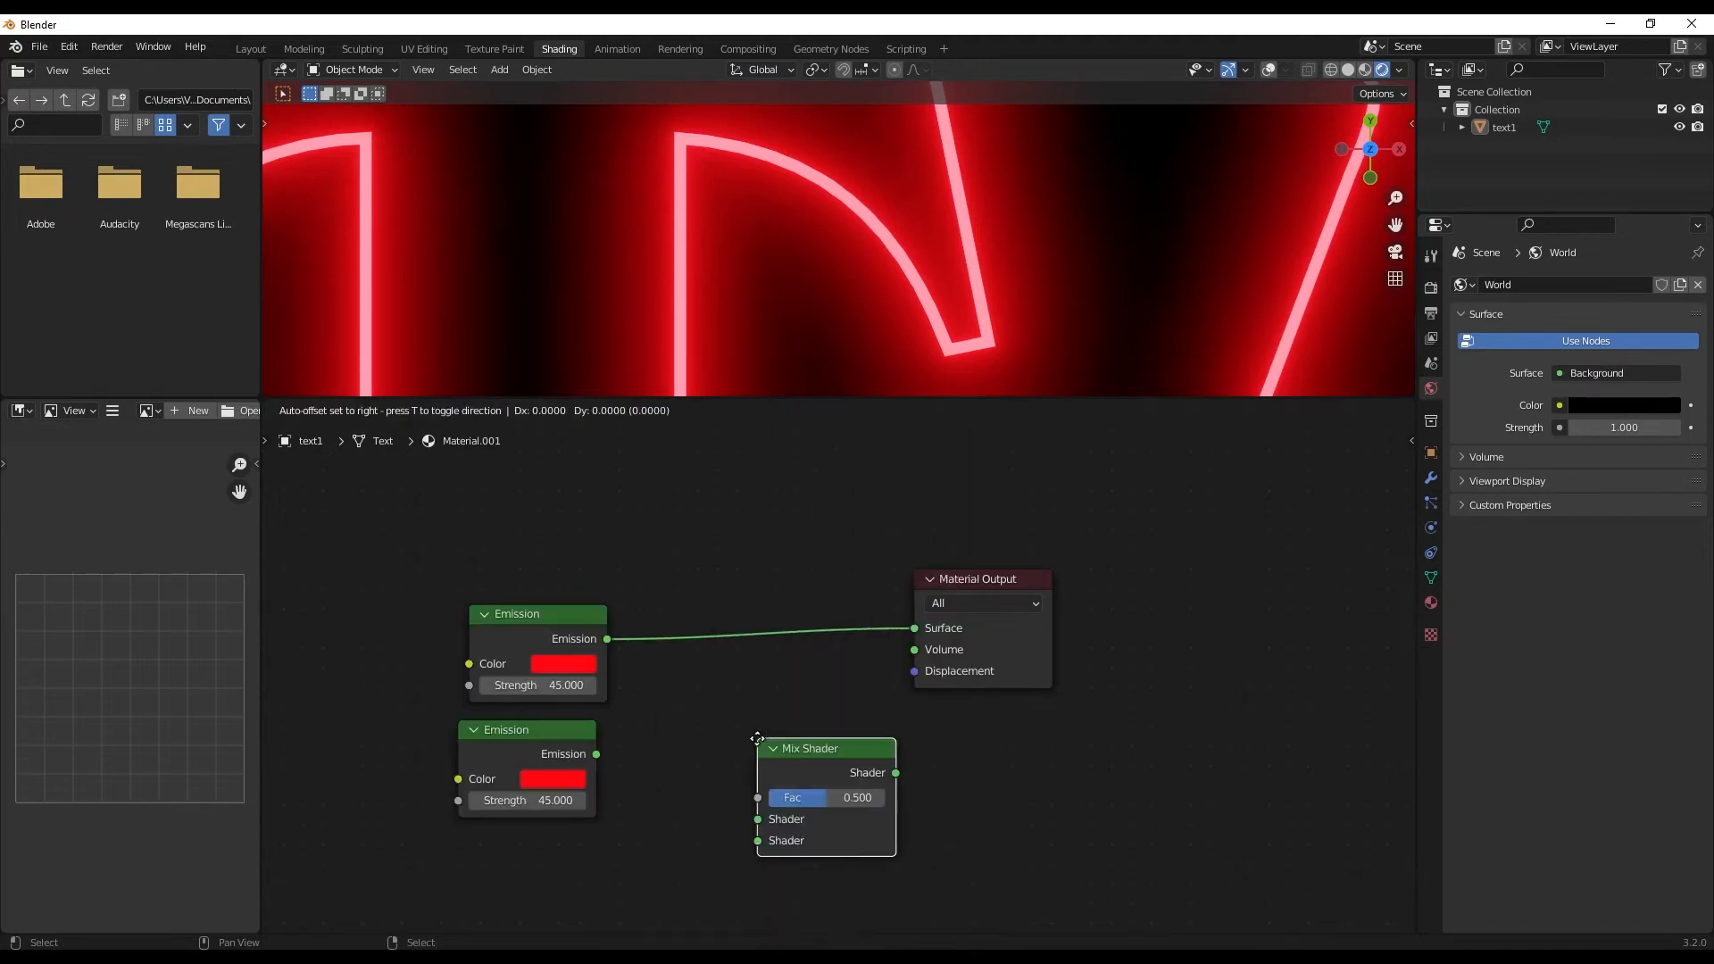
click(787, 589)
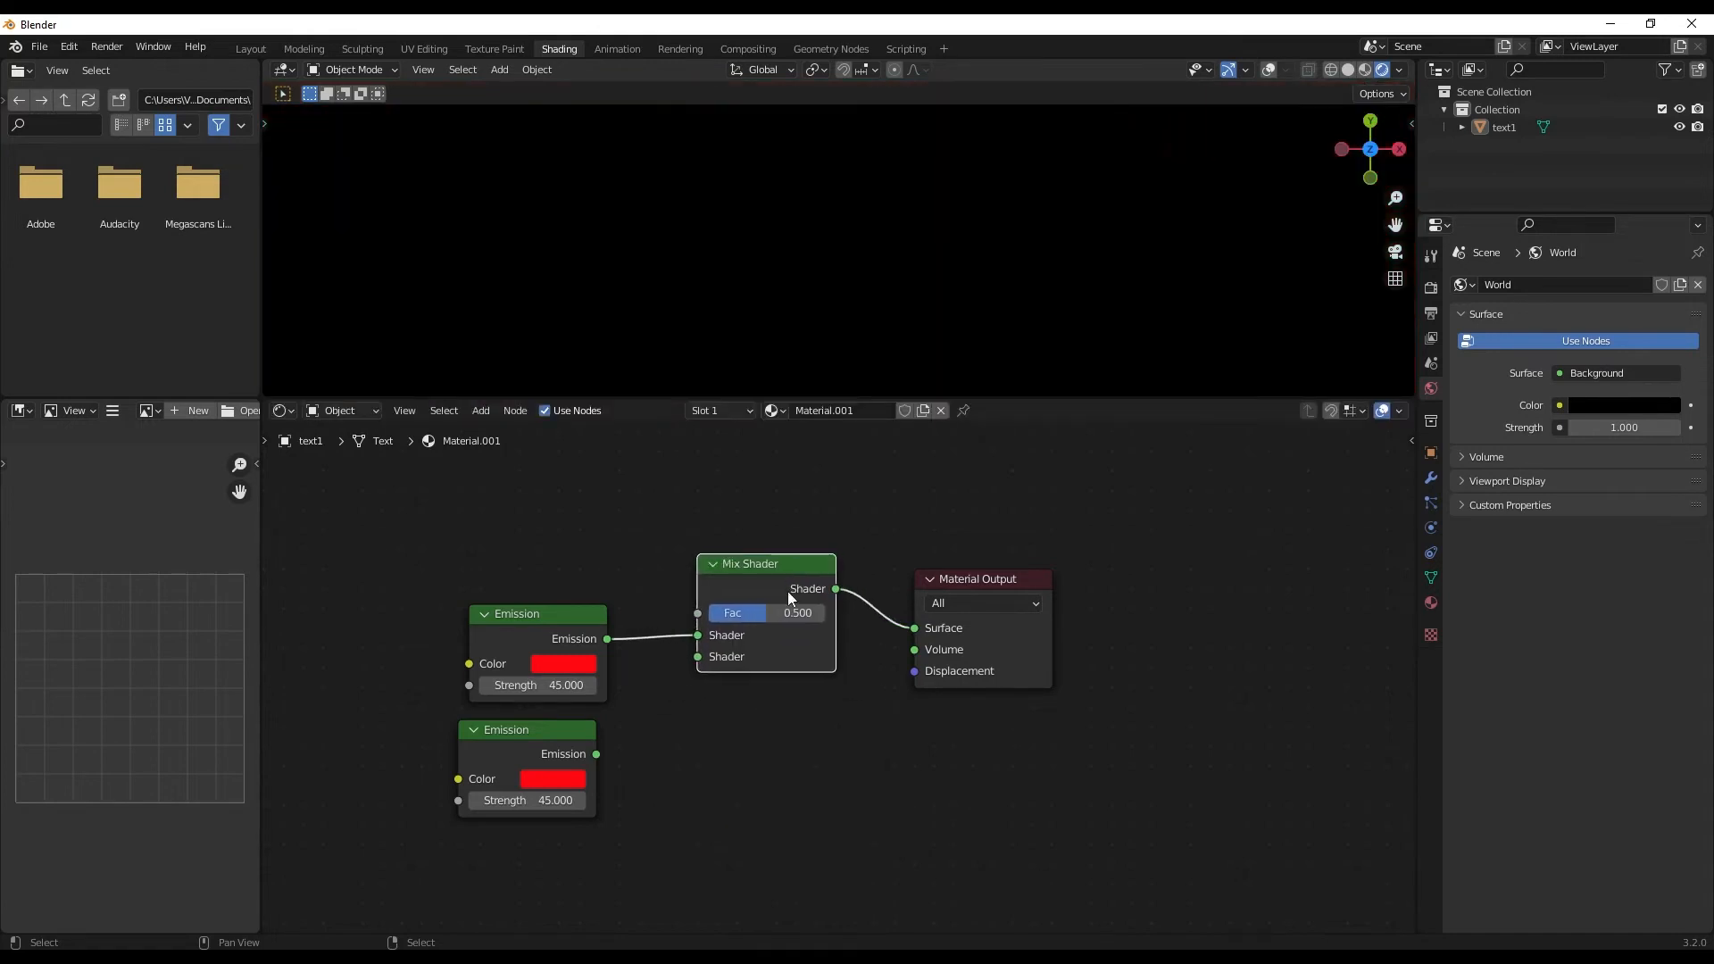
drag(604, 755, 696, 658)
Add a ColorRamp node and link its Color output to the Mix Shader's Fac
scroll(773, 764, down, 1)
middle_drag(800, 857, 926, 899)
key(shift+a)
click(580, 572)
text(color)
key(Return)
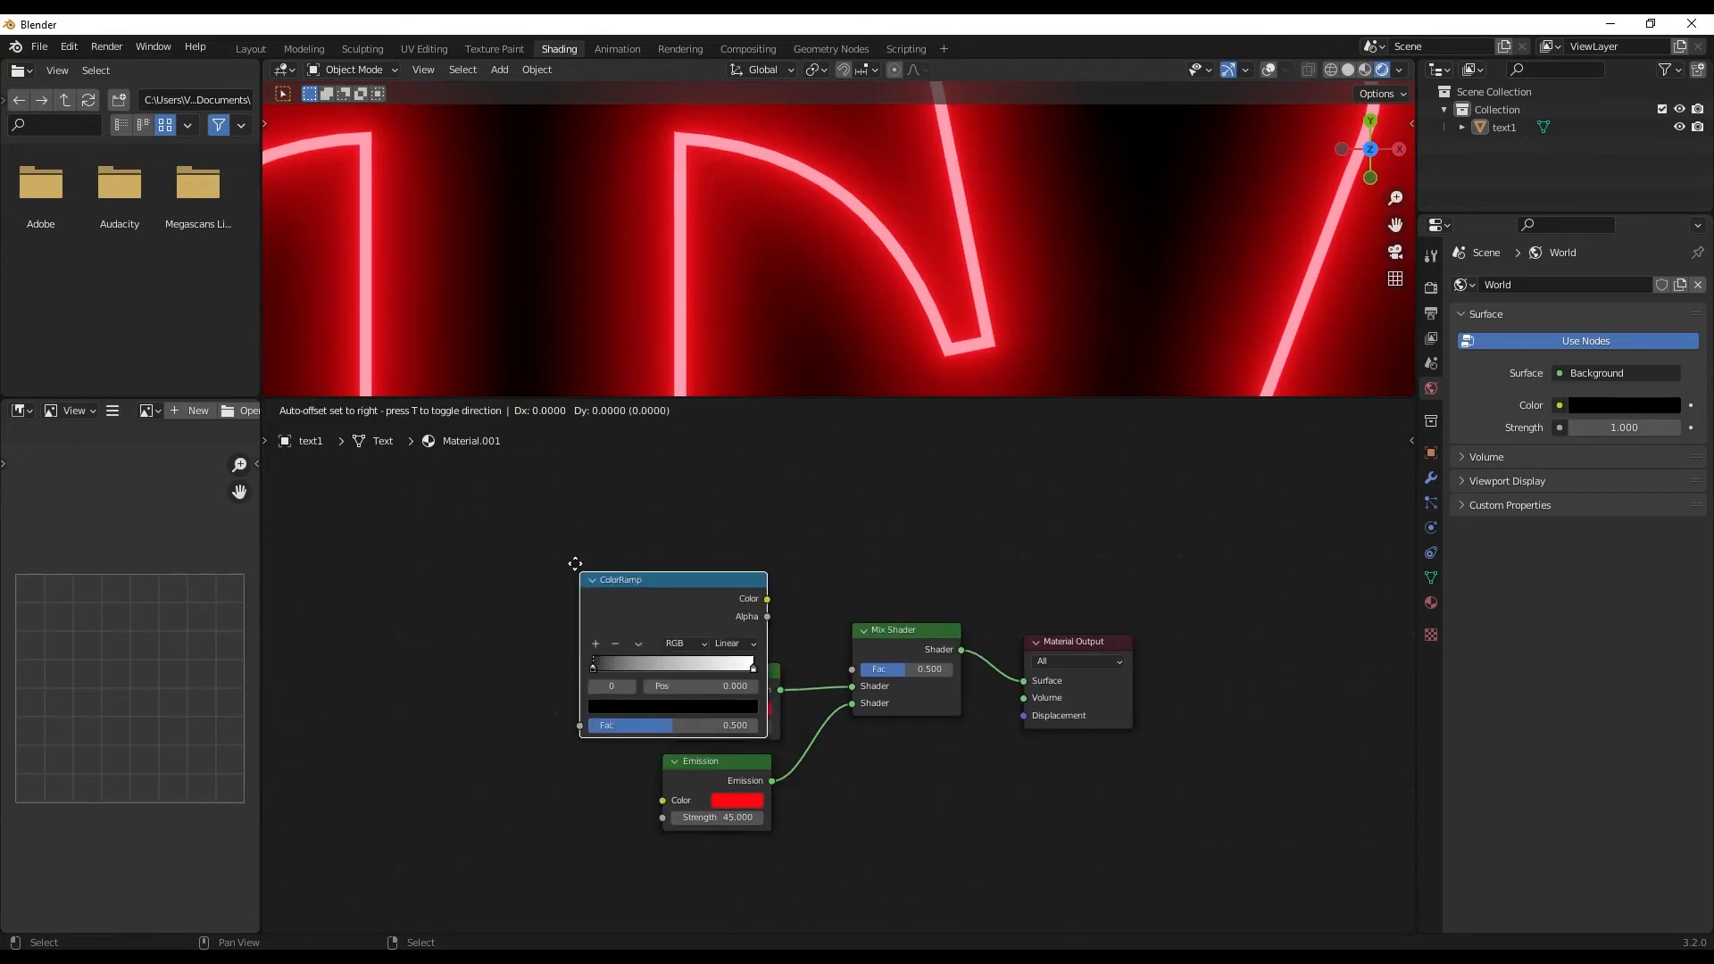
click(573, 466)
drag(764, 501, 853, 673)
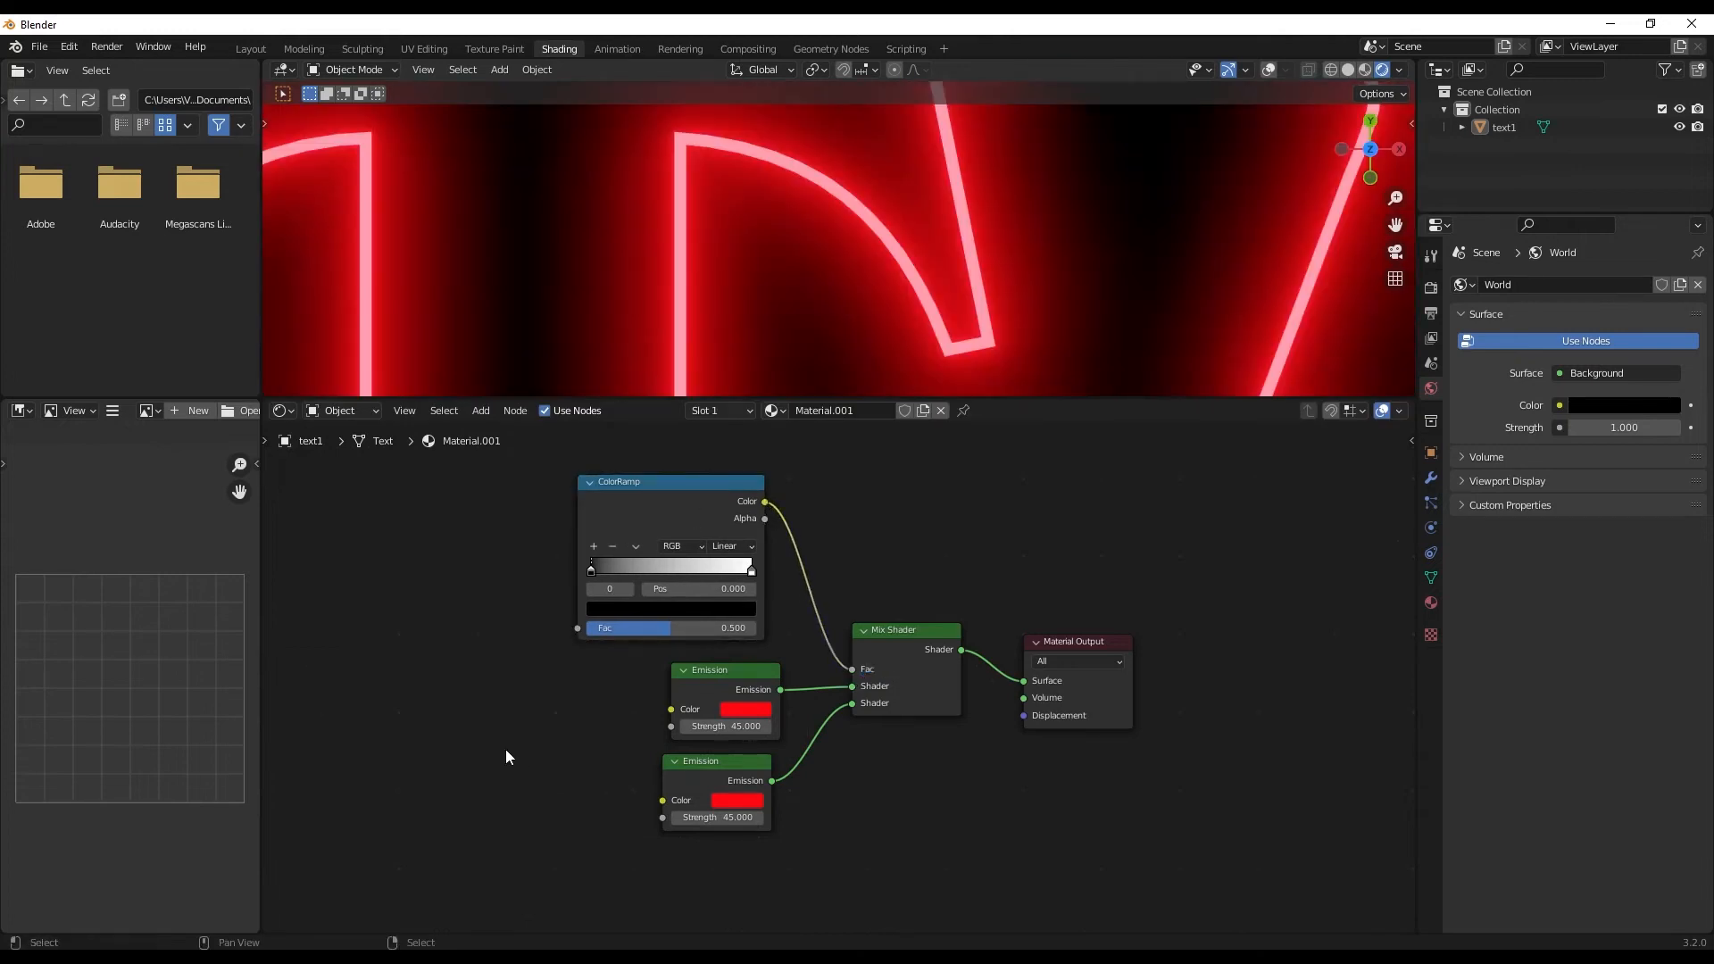
Add a Noise Texture node and link its Fac output to the ColorRamp's Fac
middle_drag(505, 748, 764, 811)
key(shift+a)
click(664, 747)
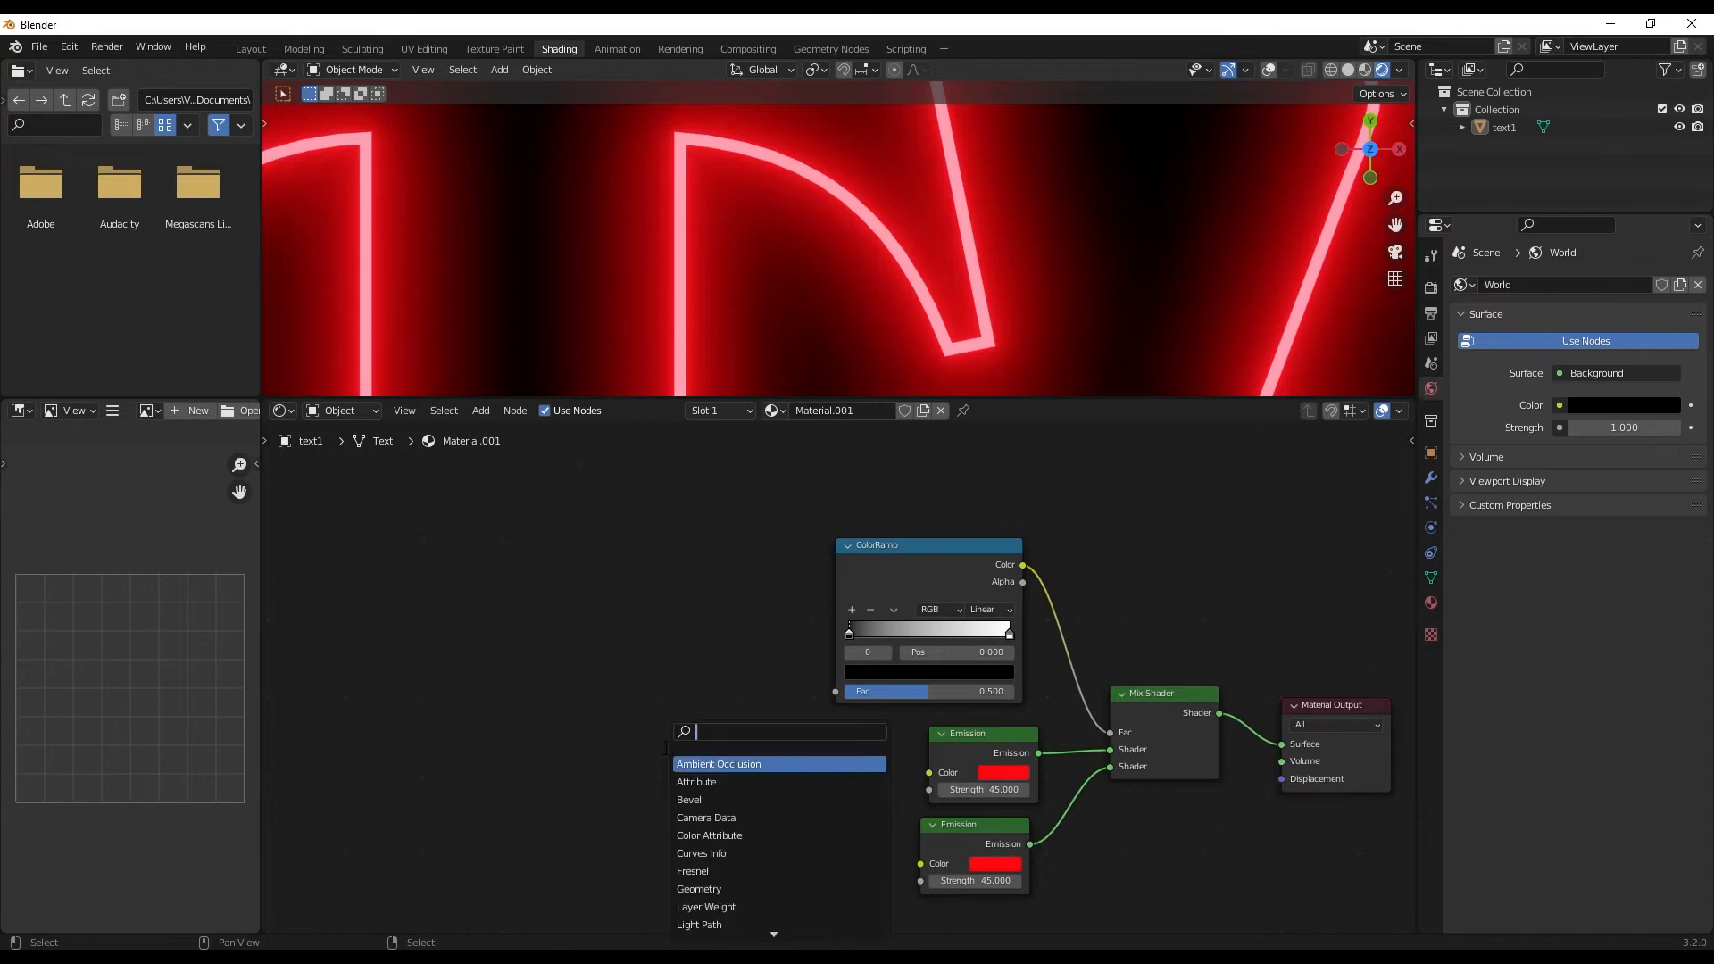
text(nois)
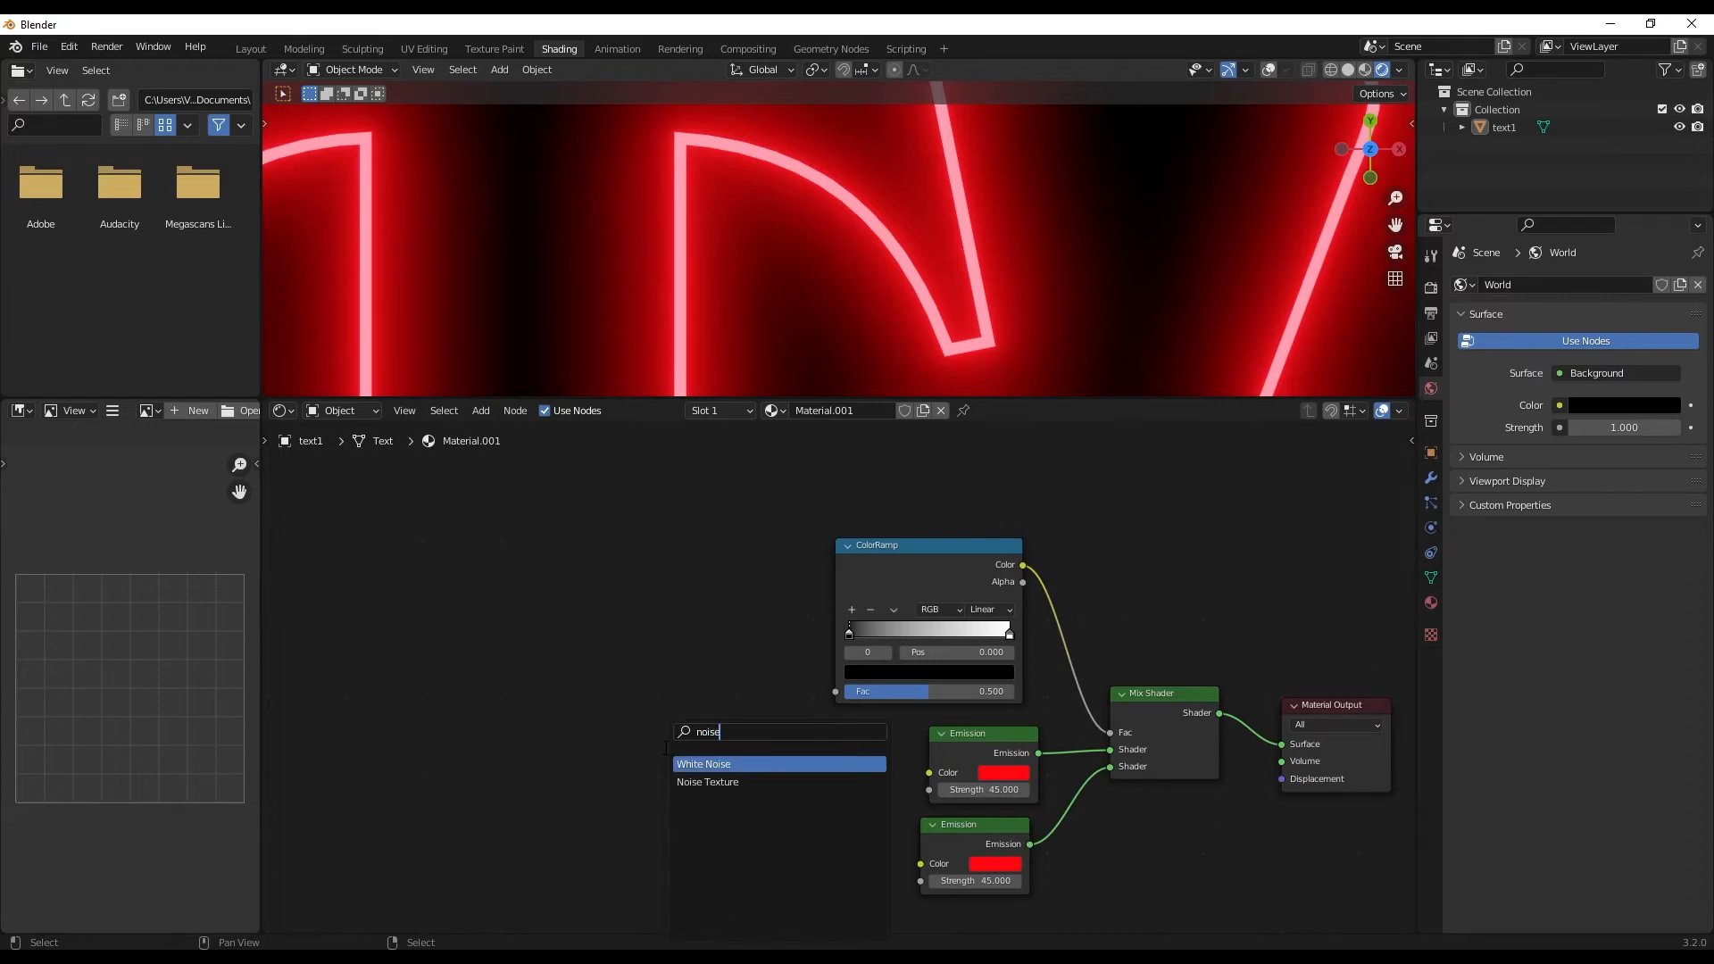
text(e)
key(Down)
key(Return)
click(774, 673)
drag(728, 658, 844, 699)
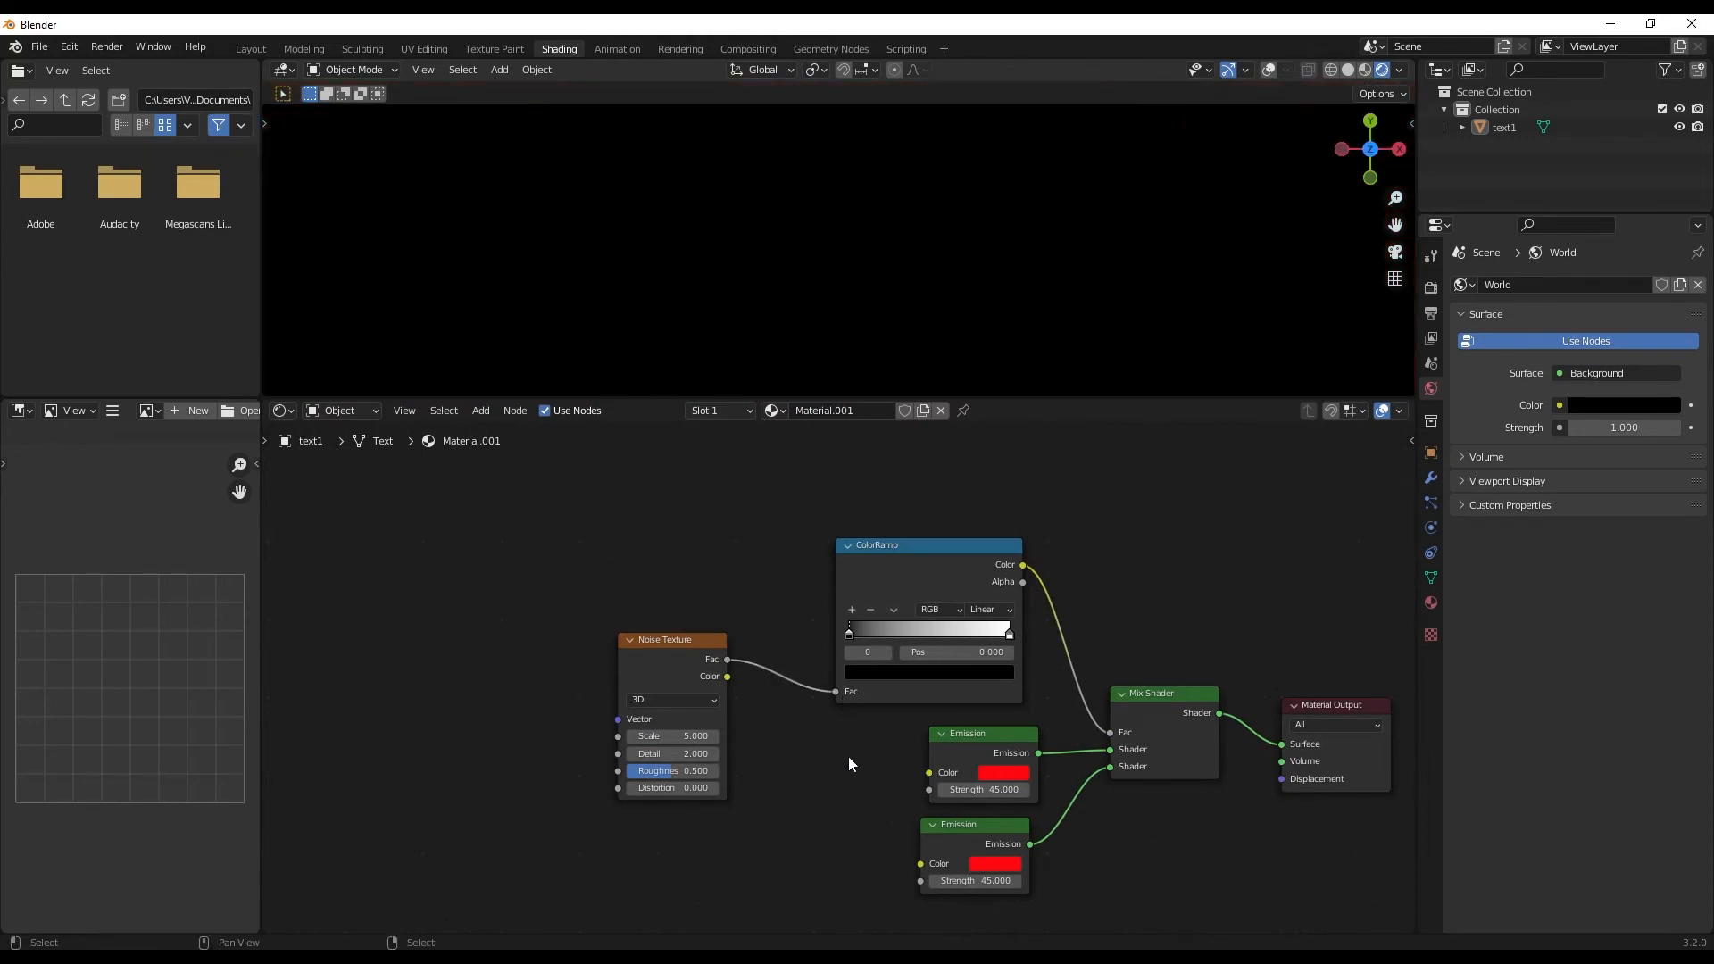
Select the Noise Texture node and make sure the Node Wrangler add-on is enabled in the preferences
click(678, 643)
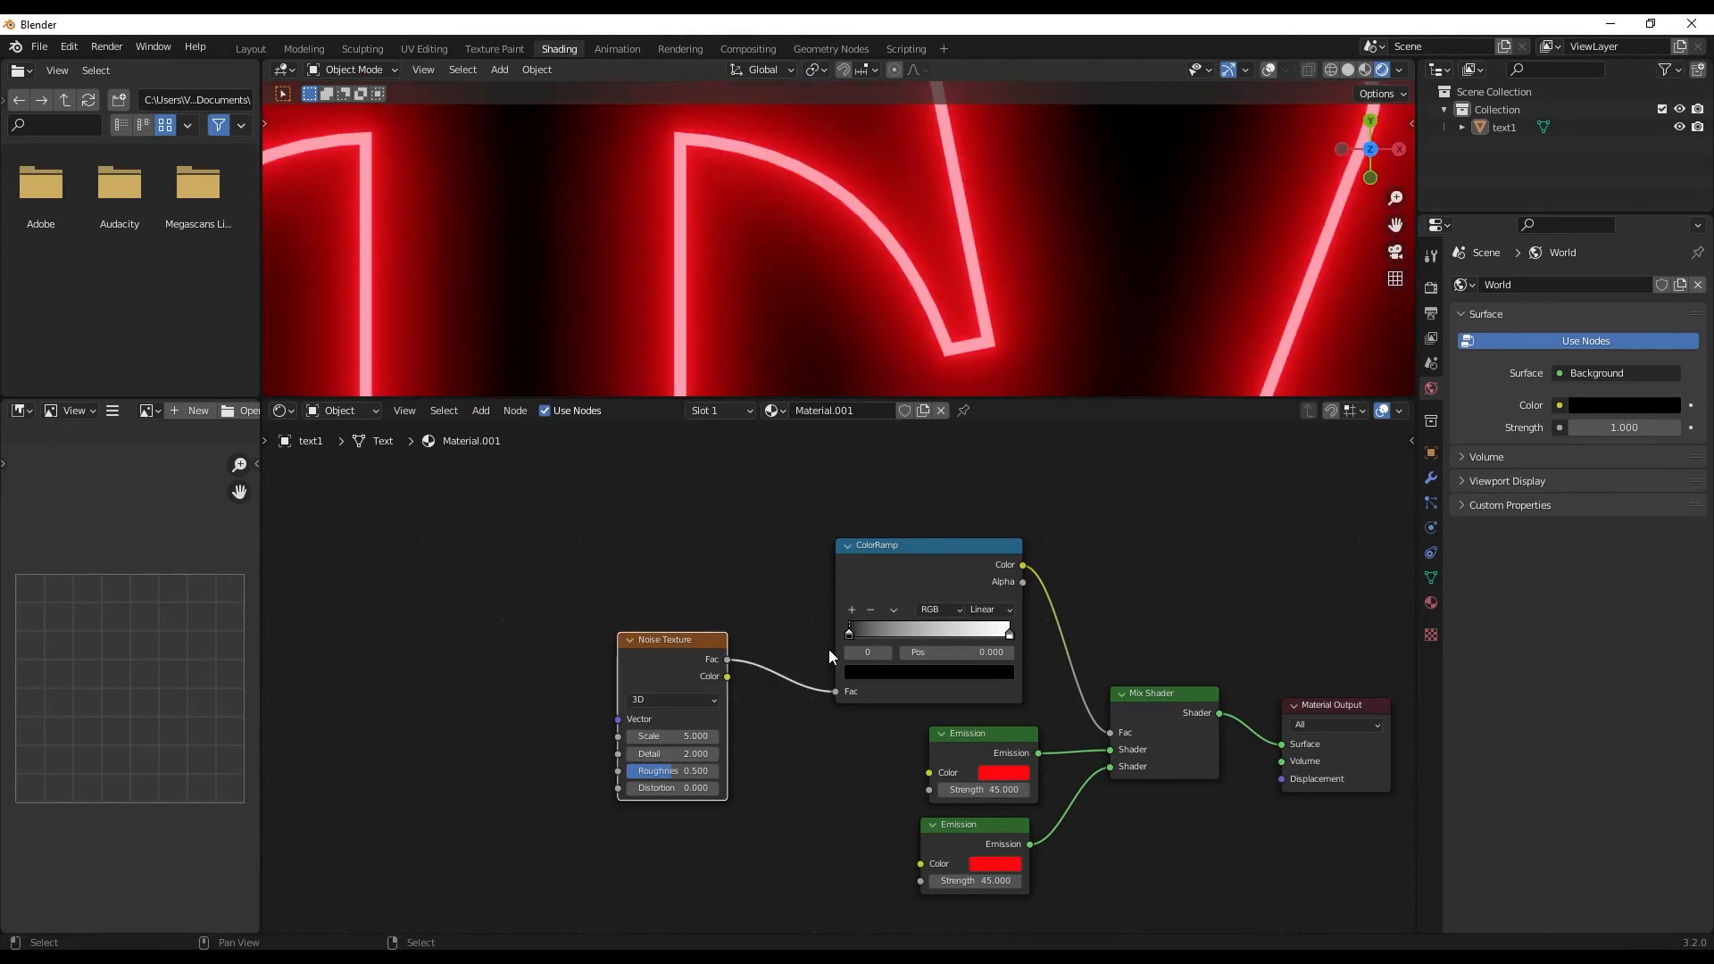
click(68, 48)
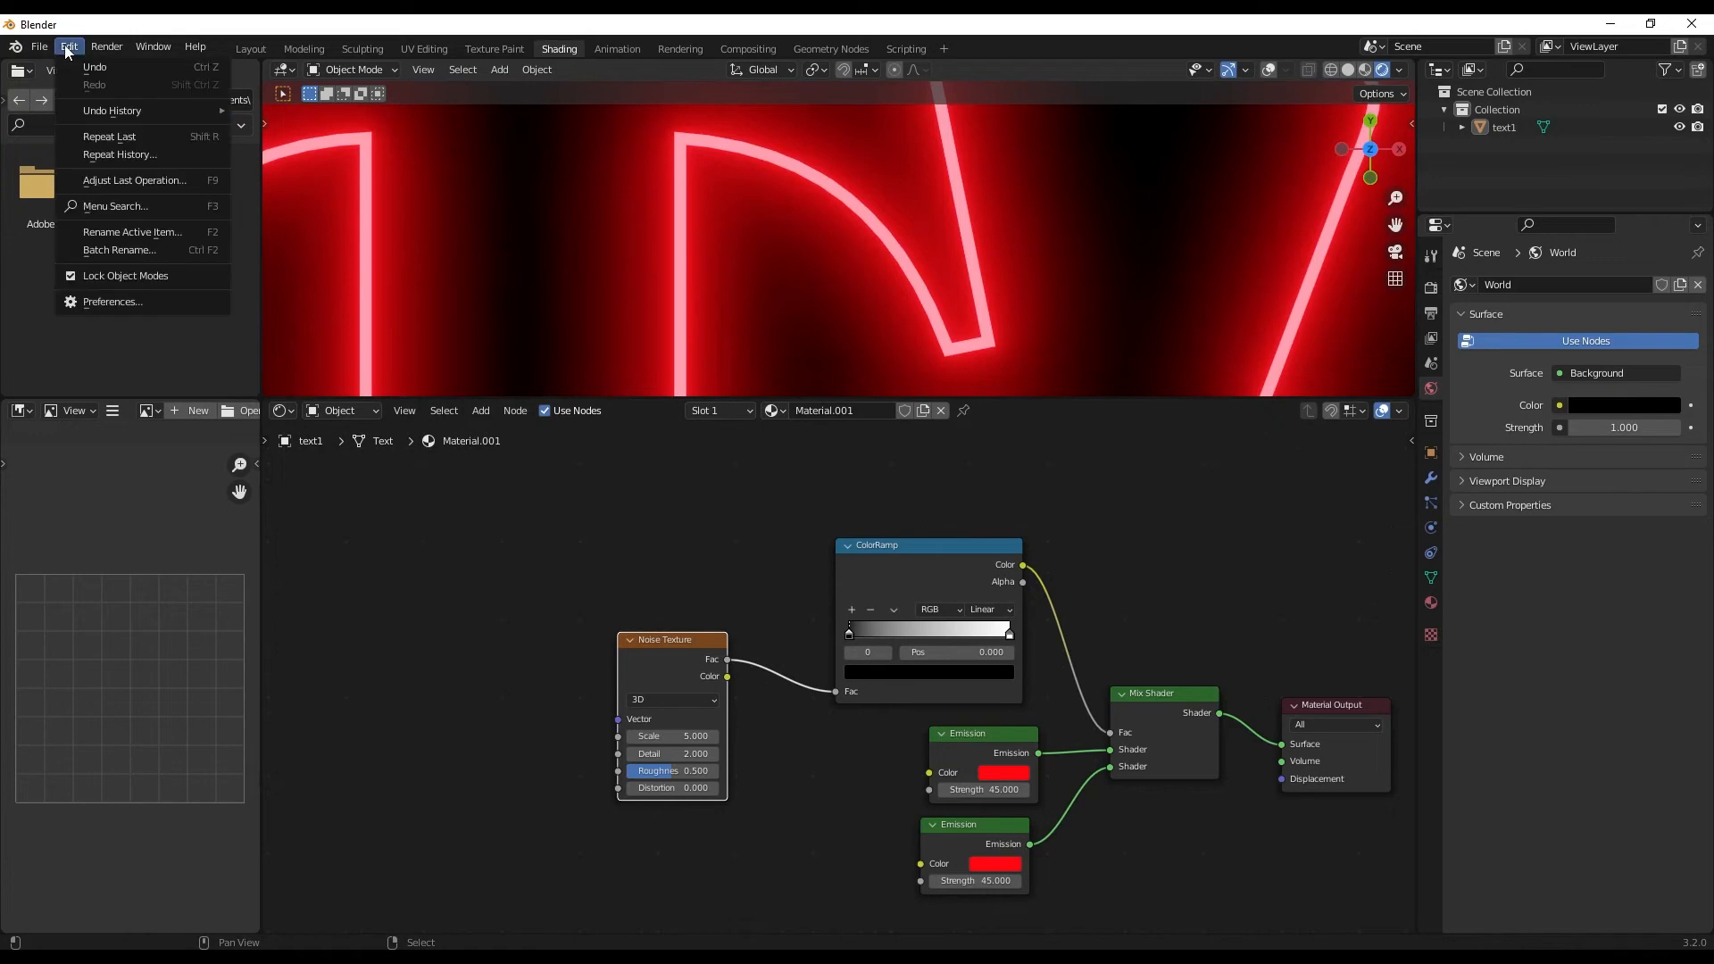
click(116, 303)
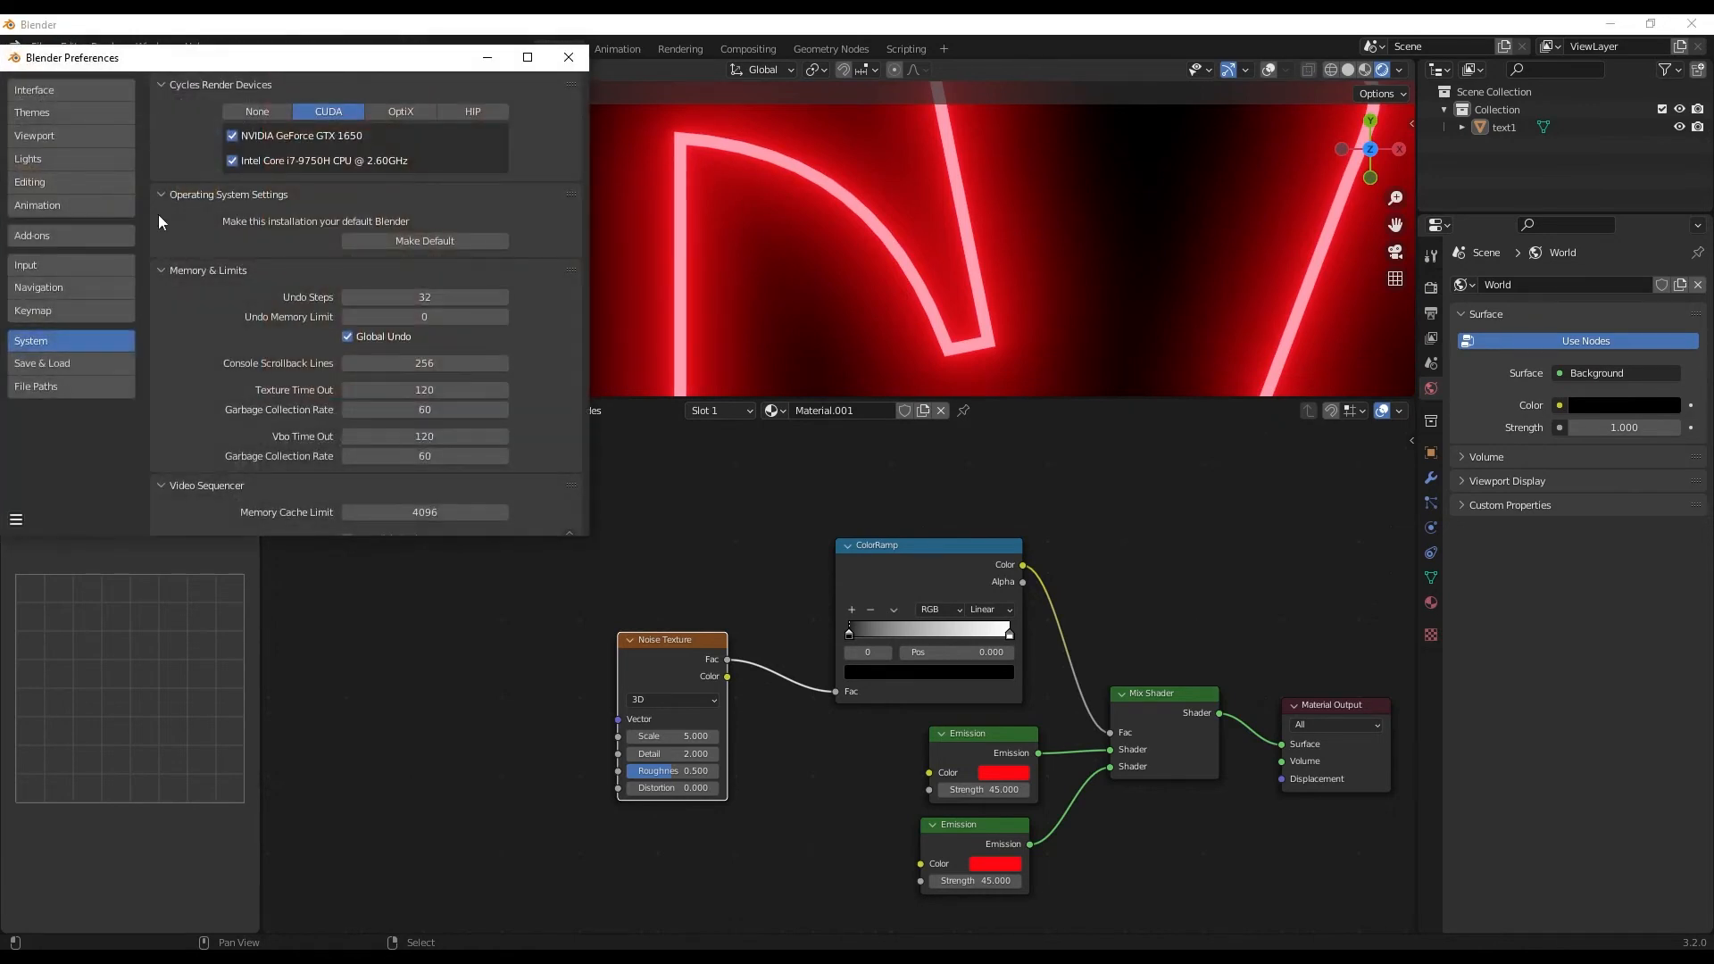
click(45, 236)
click(486, 109)
text(nod)
click(182, 194)
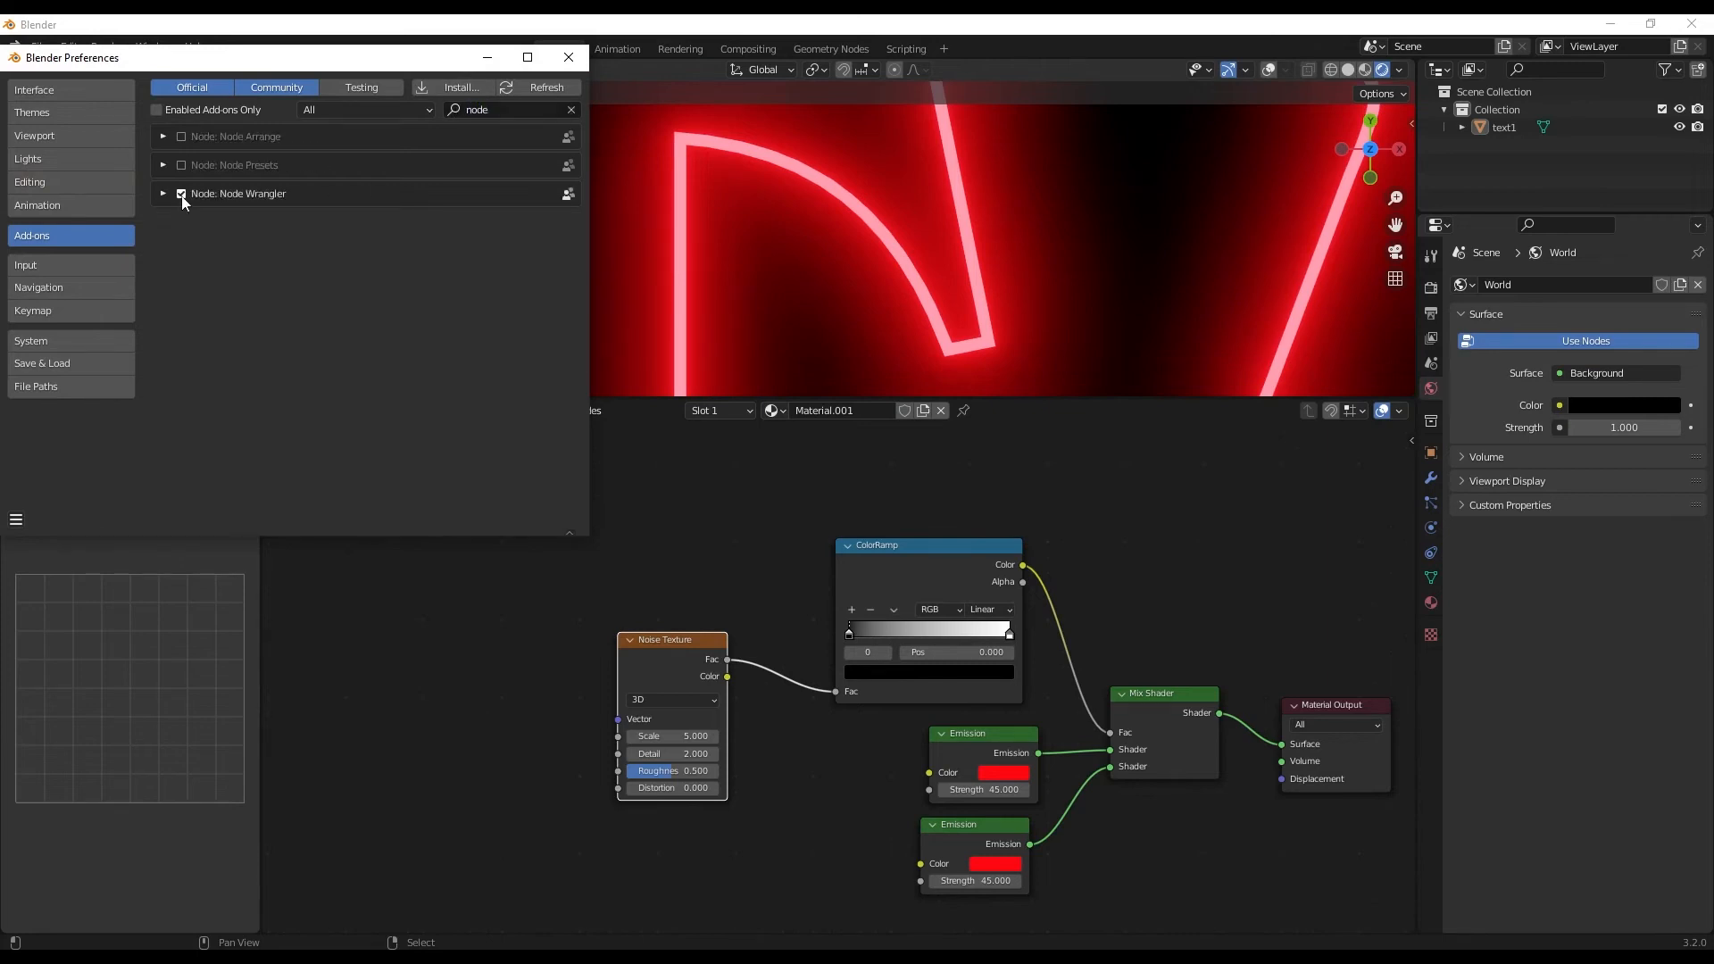
click(569, 56)
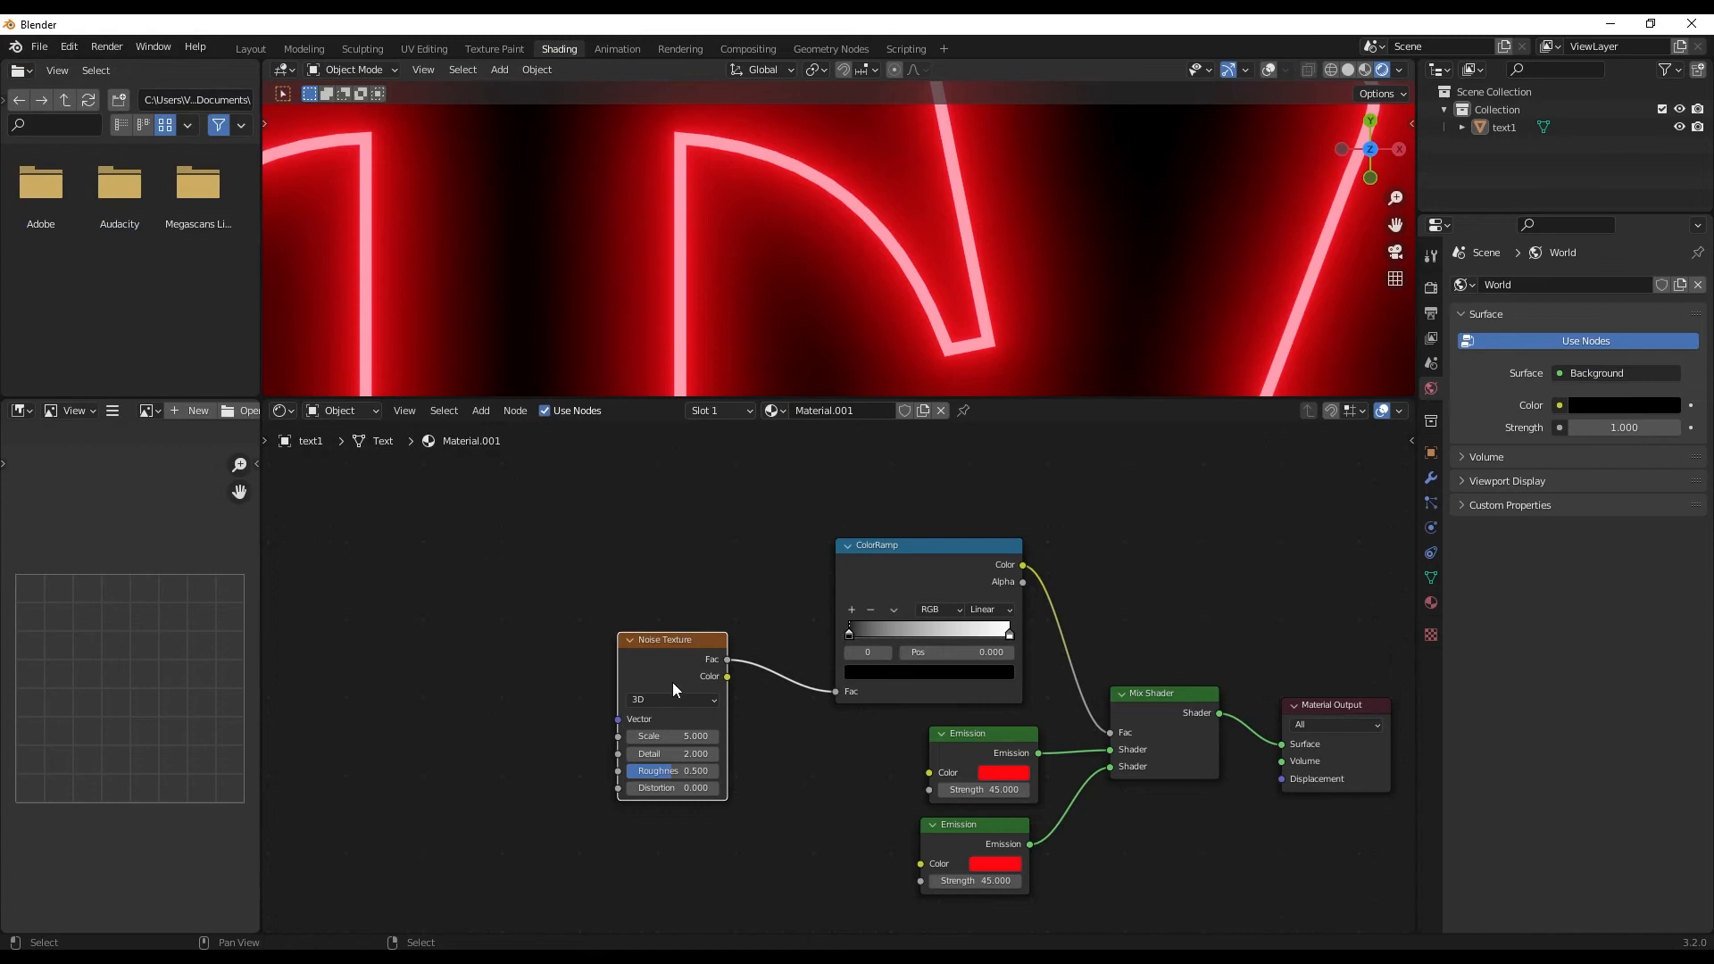
Add Mapping and Texture Coordinate nodes to the Noise Texture with Node Wrangler and link the Object output to the Mapping Vector
key(ctrl+t)
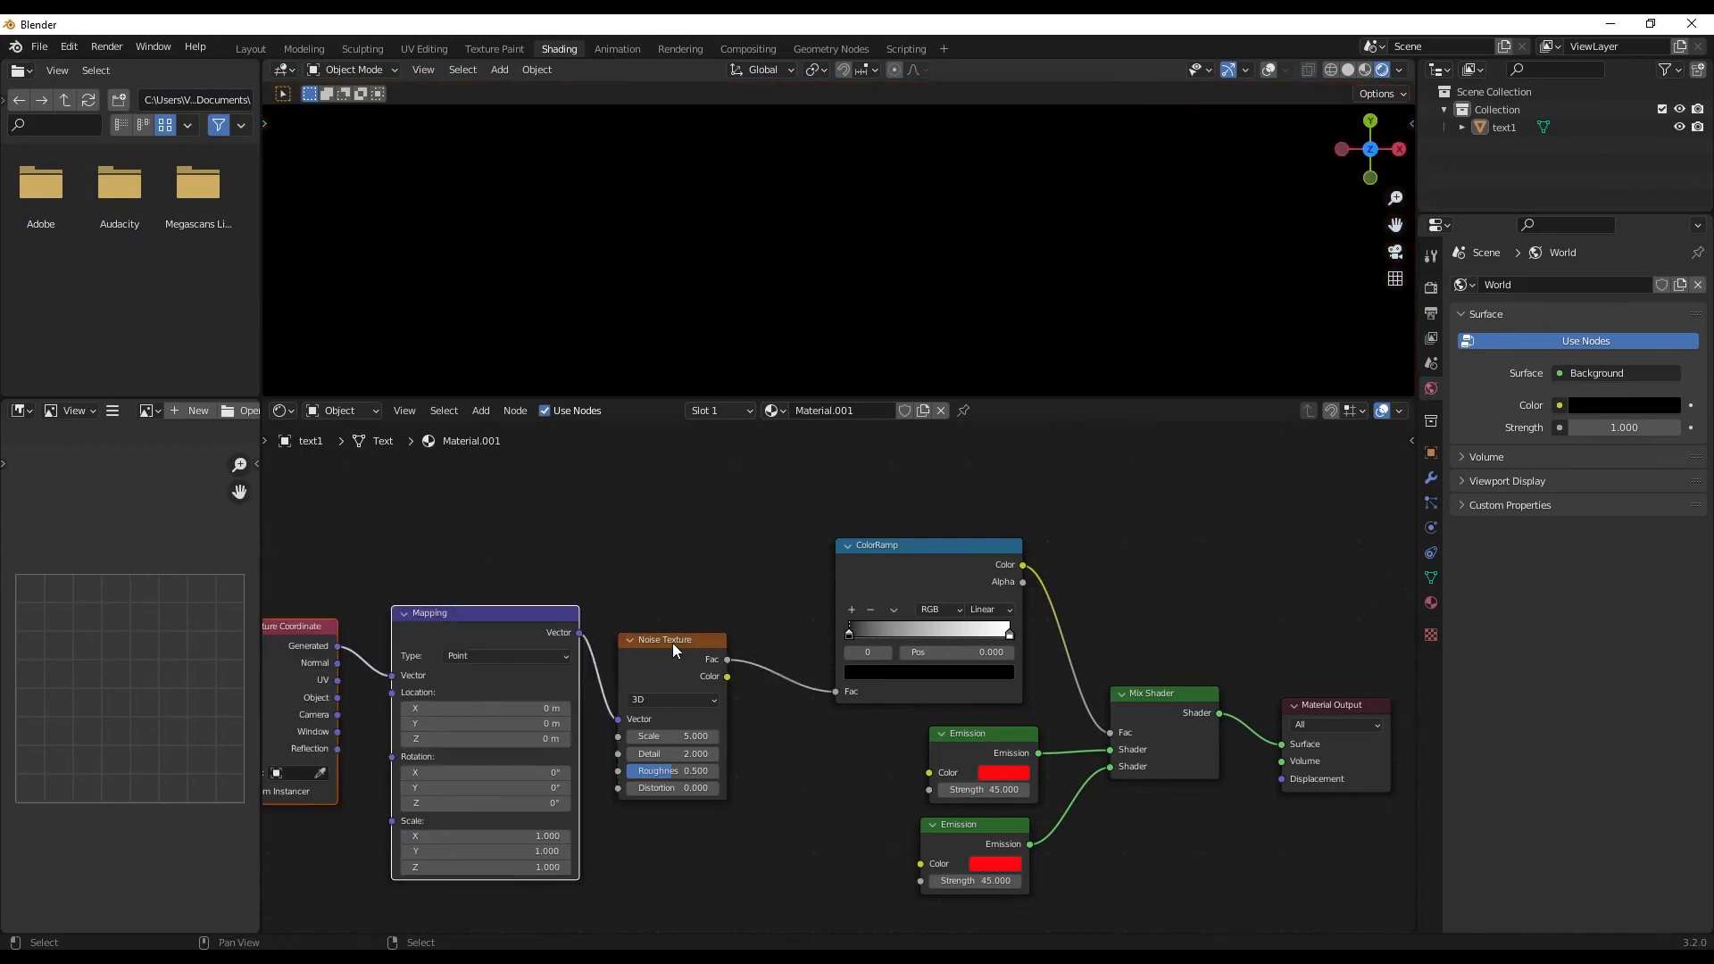
middle_drag(671, 844, 860, 819)
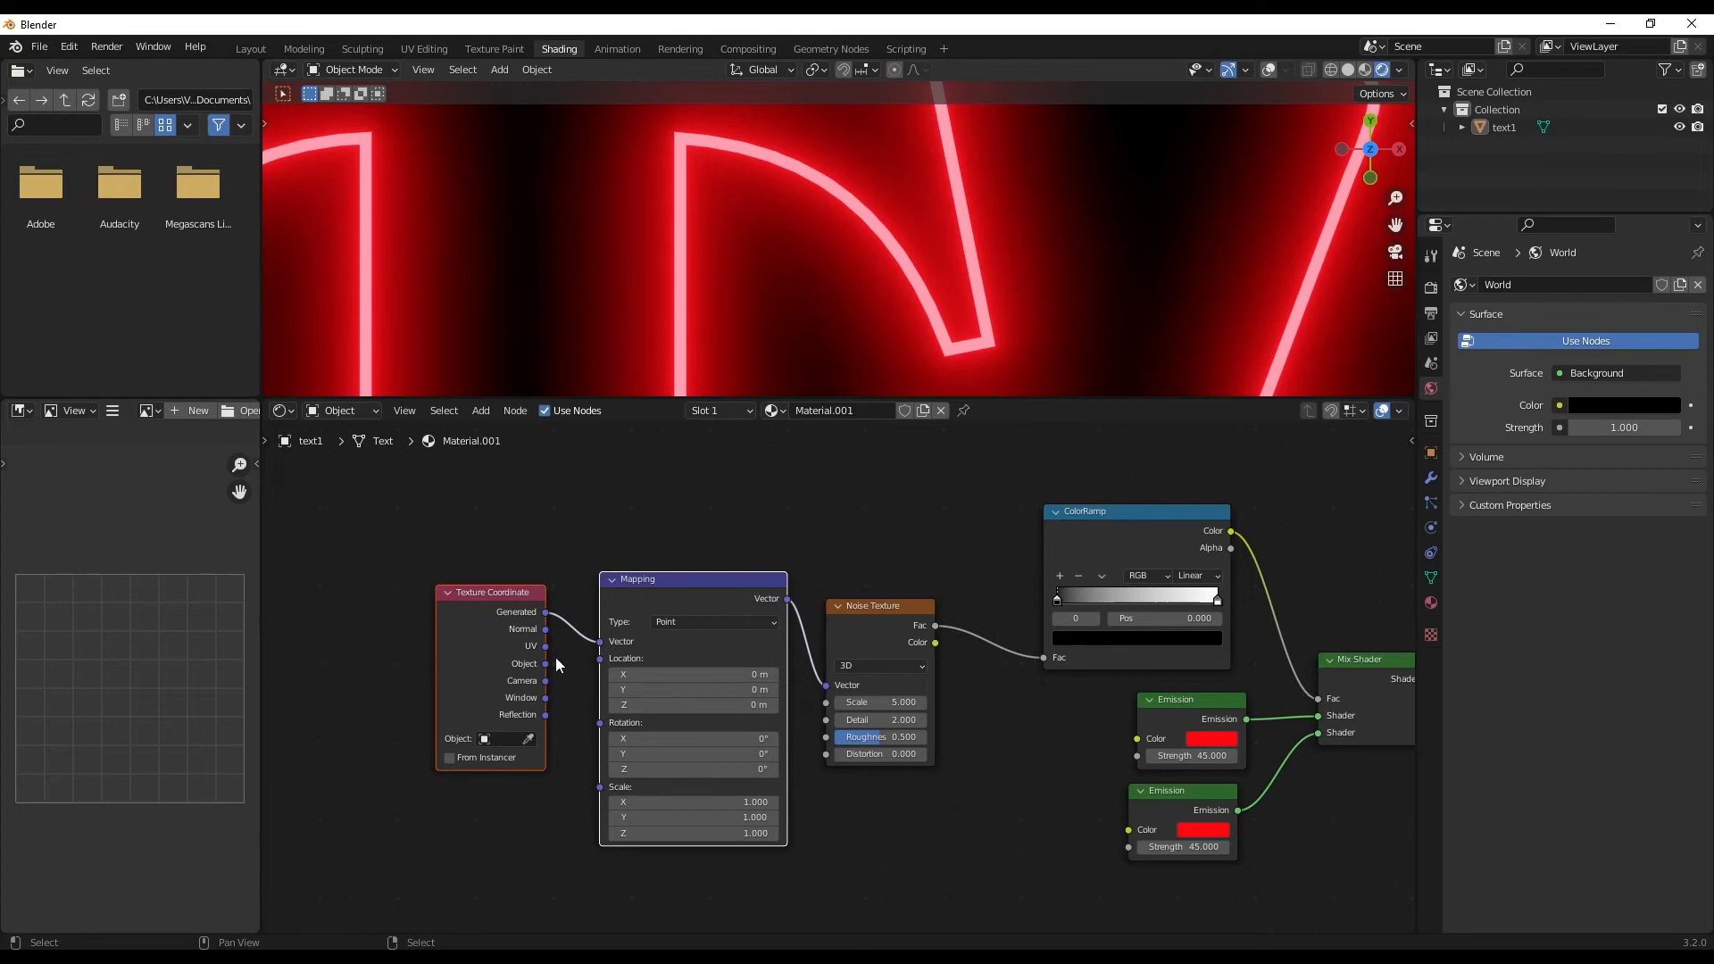
drag(545, 663, 598, 641)
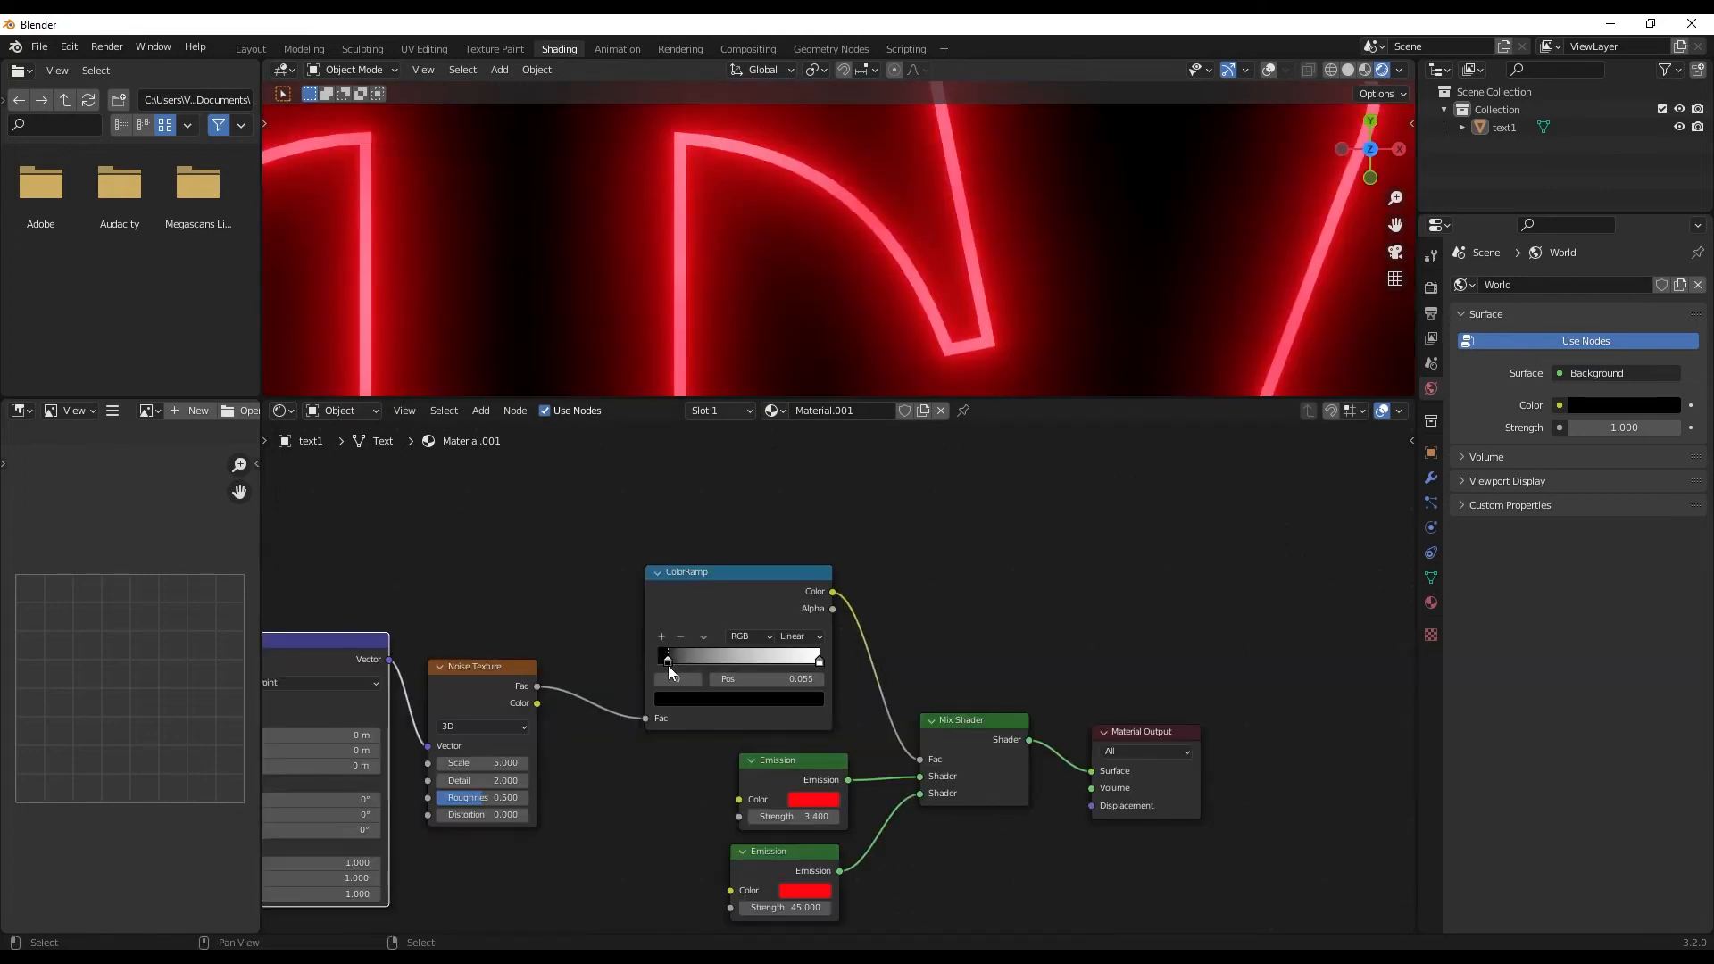
With the first Emission's strength at 3.4, move the ColorRamp's black stop to about 0.459 and its white stop to about 0.750
drag(668, 665, 732, 660)
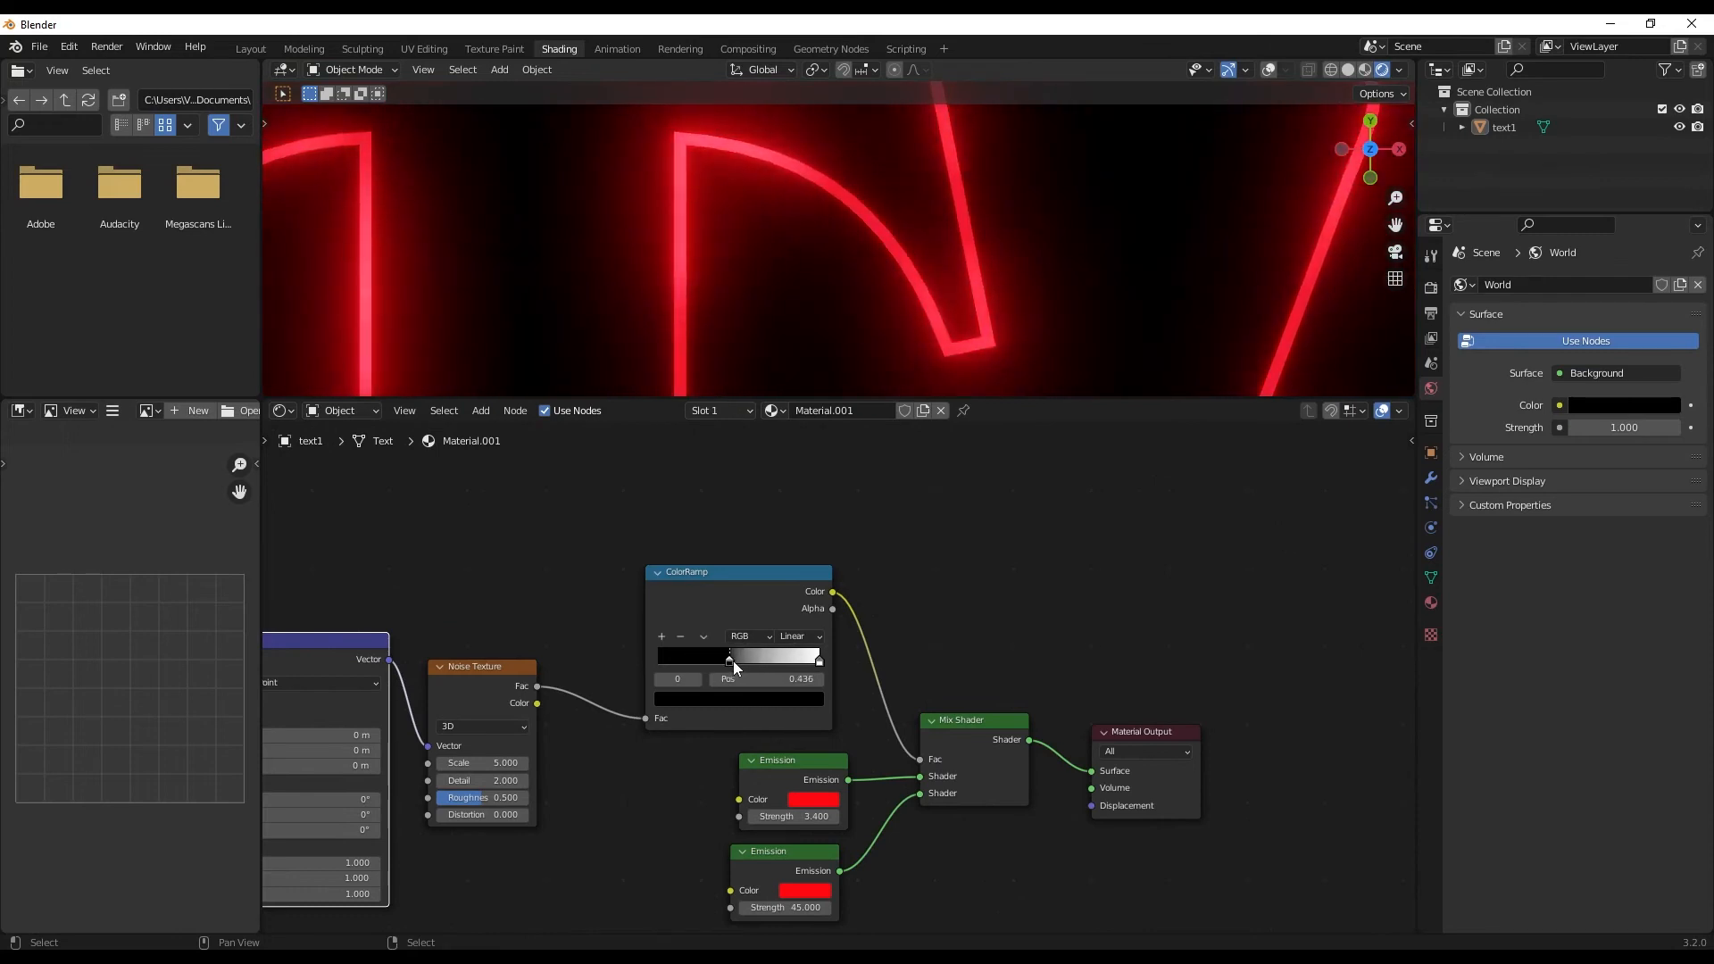
ctrl+scroll(662, 174, down, 3)
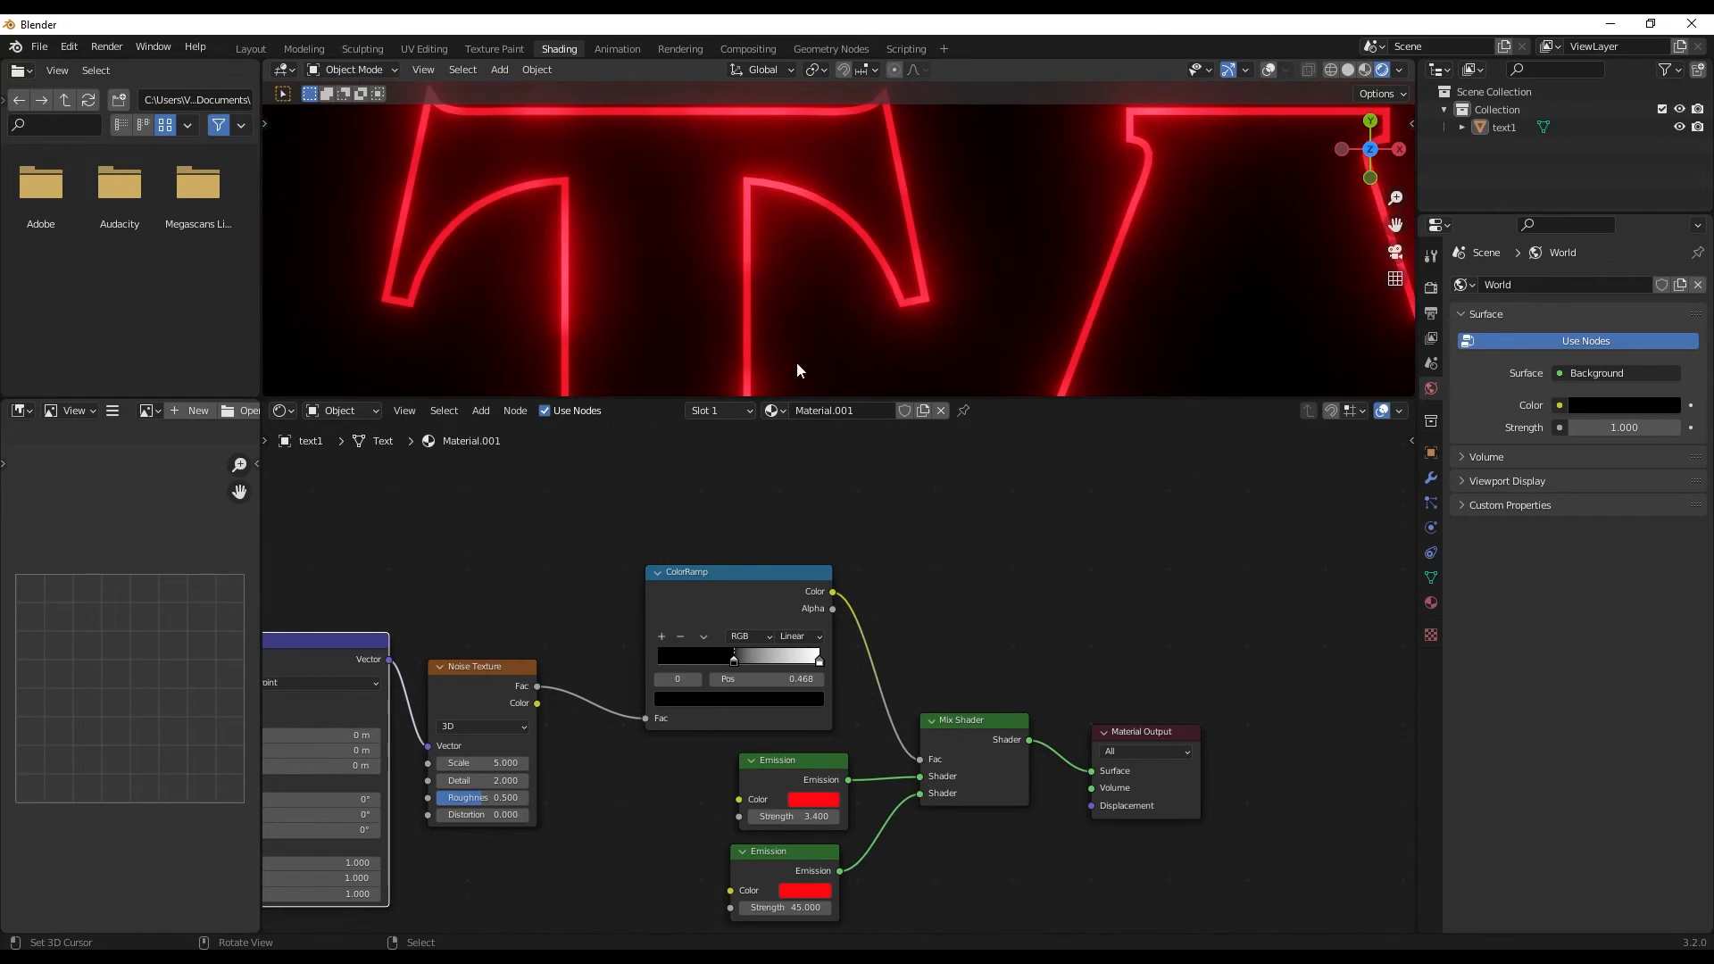
drag(819, 664, 780, 662)
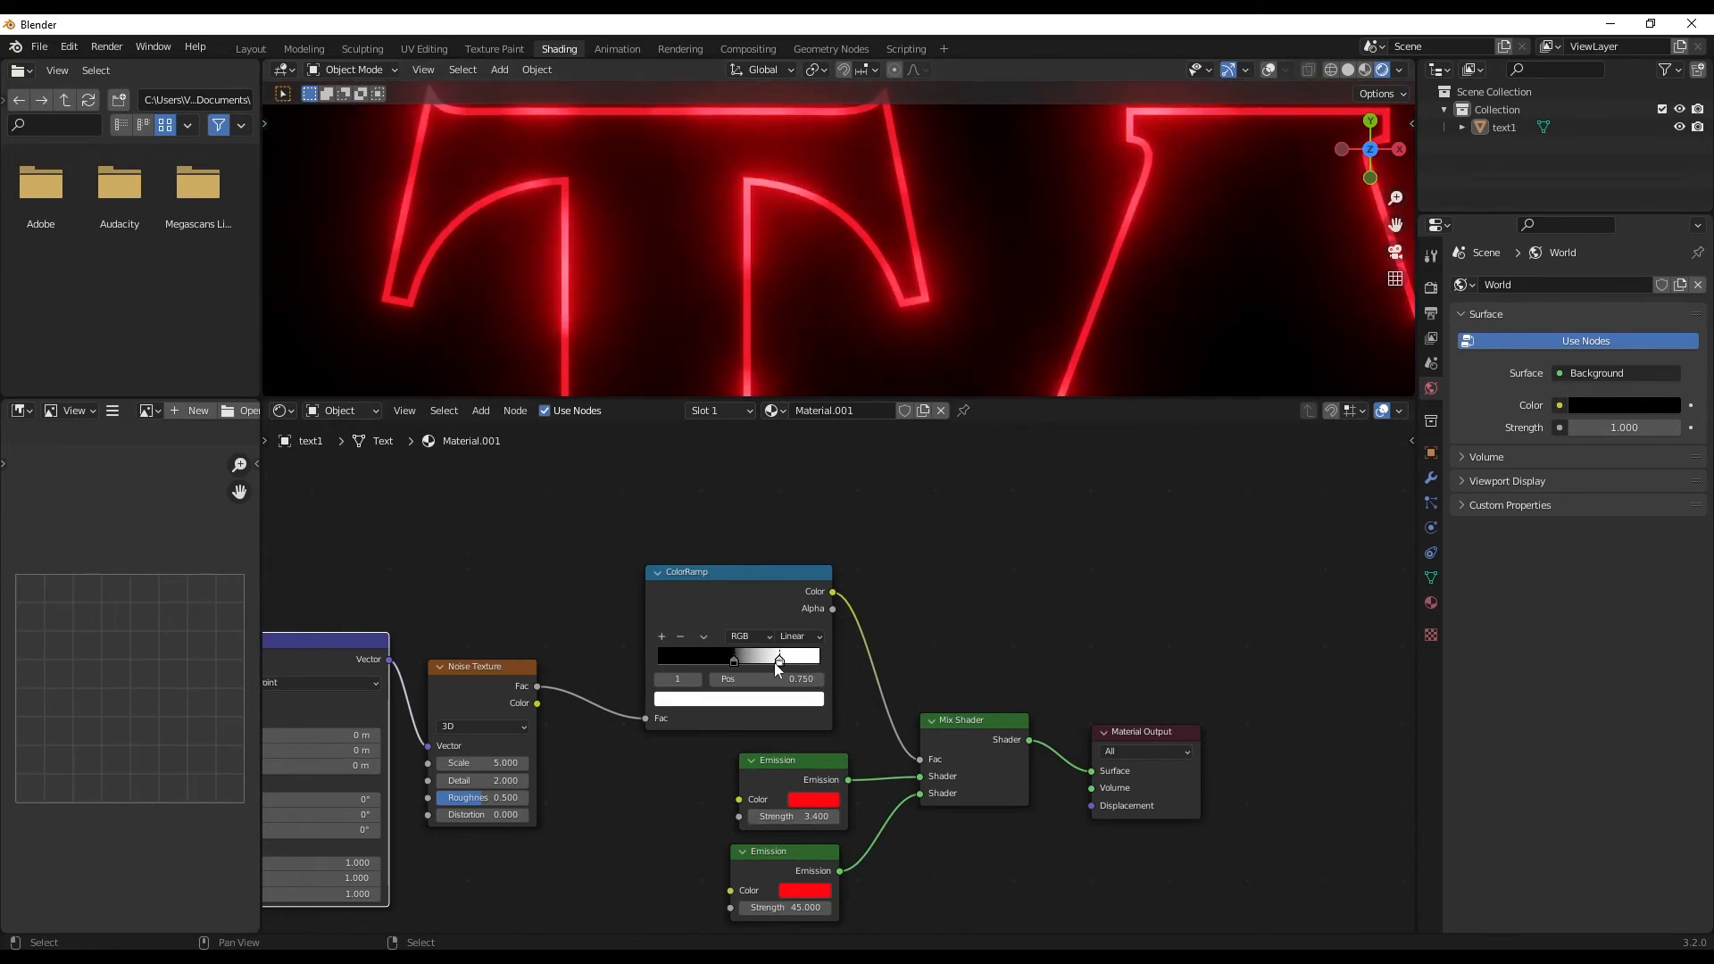
click(728, 661)
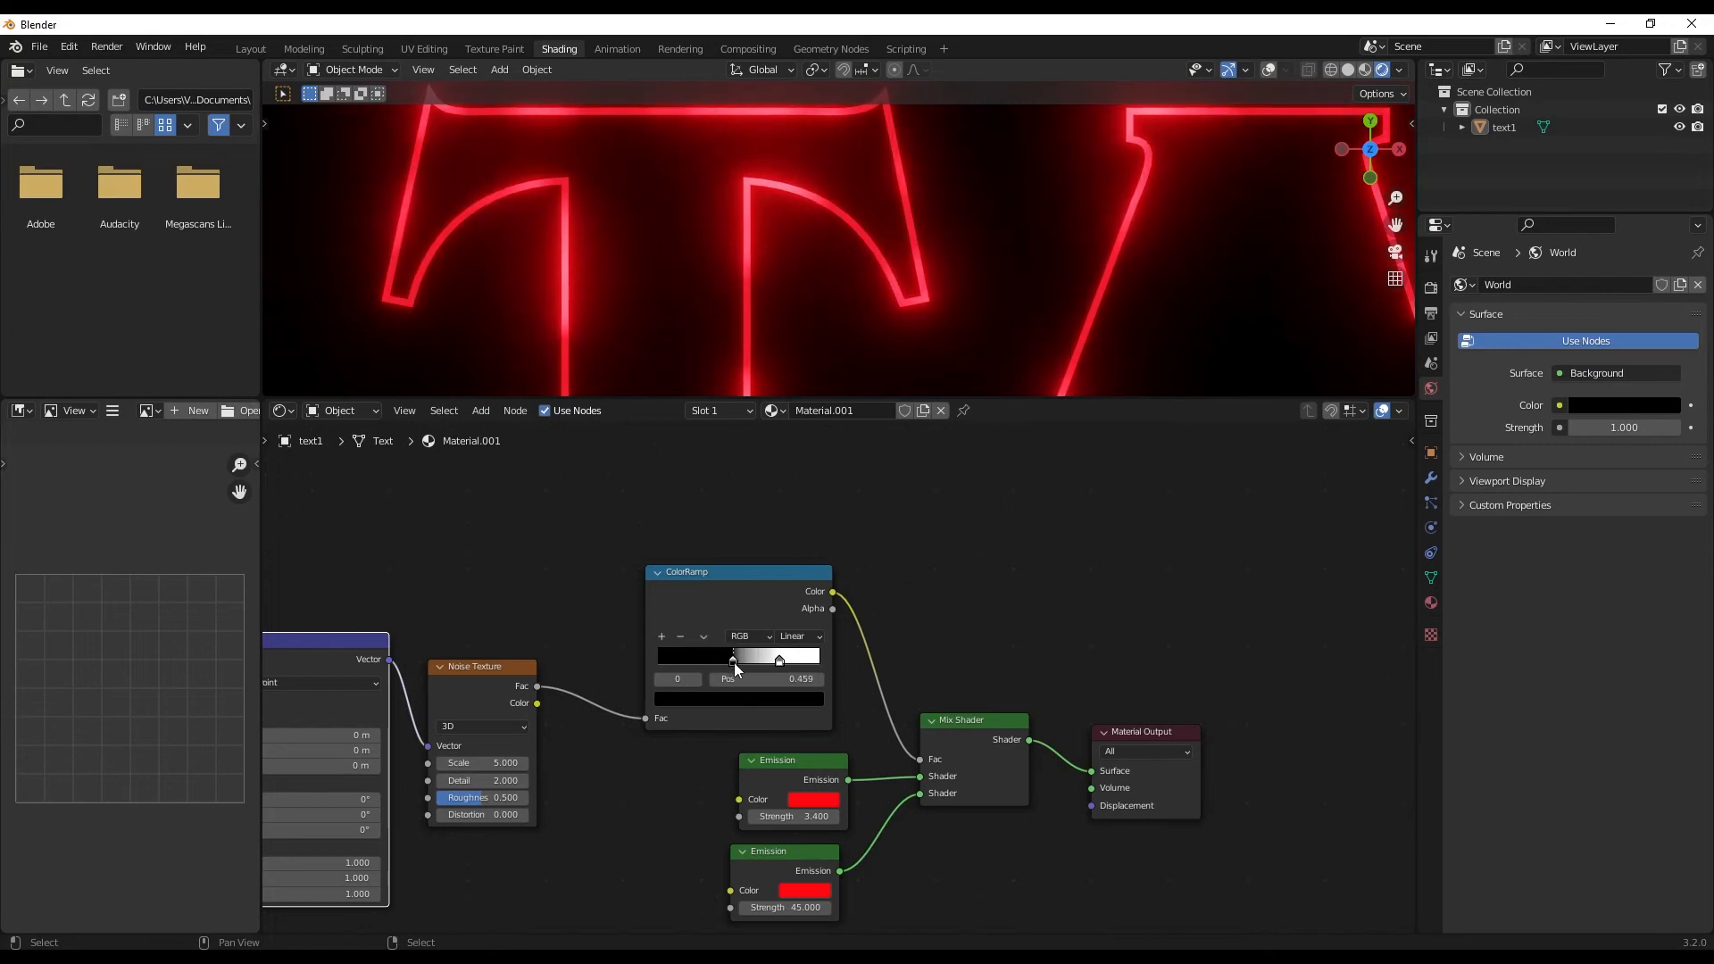
scroll(822, 264, down, 5)
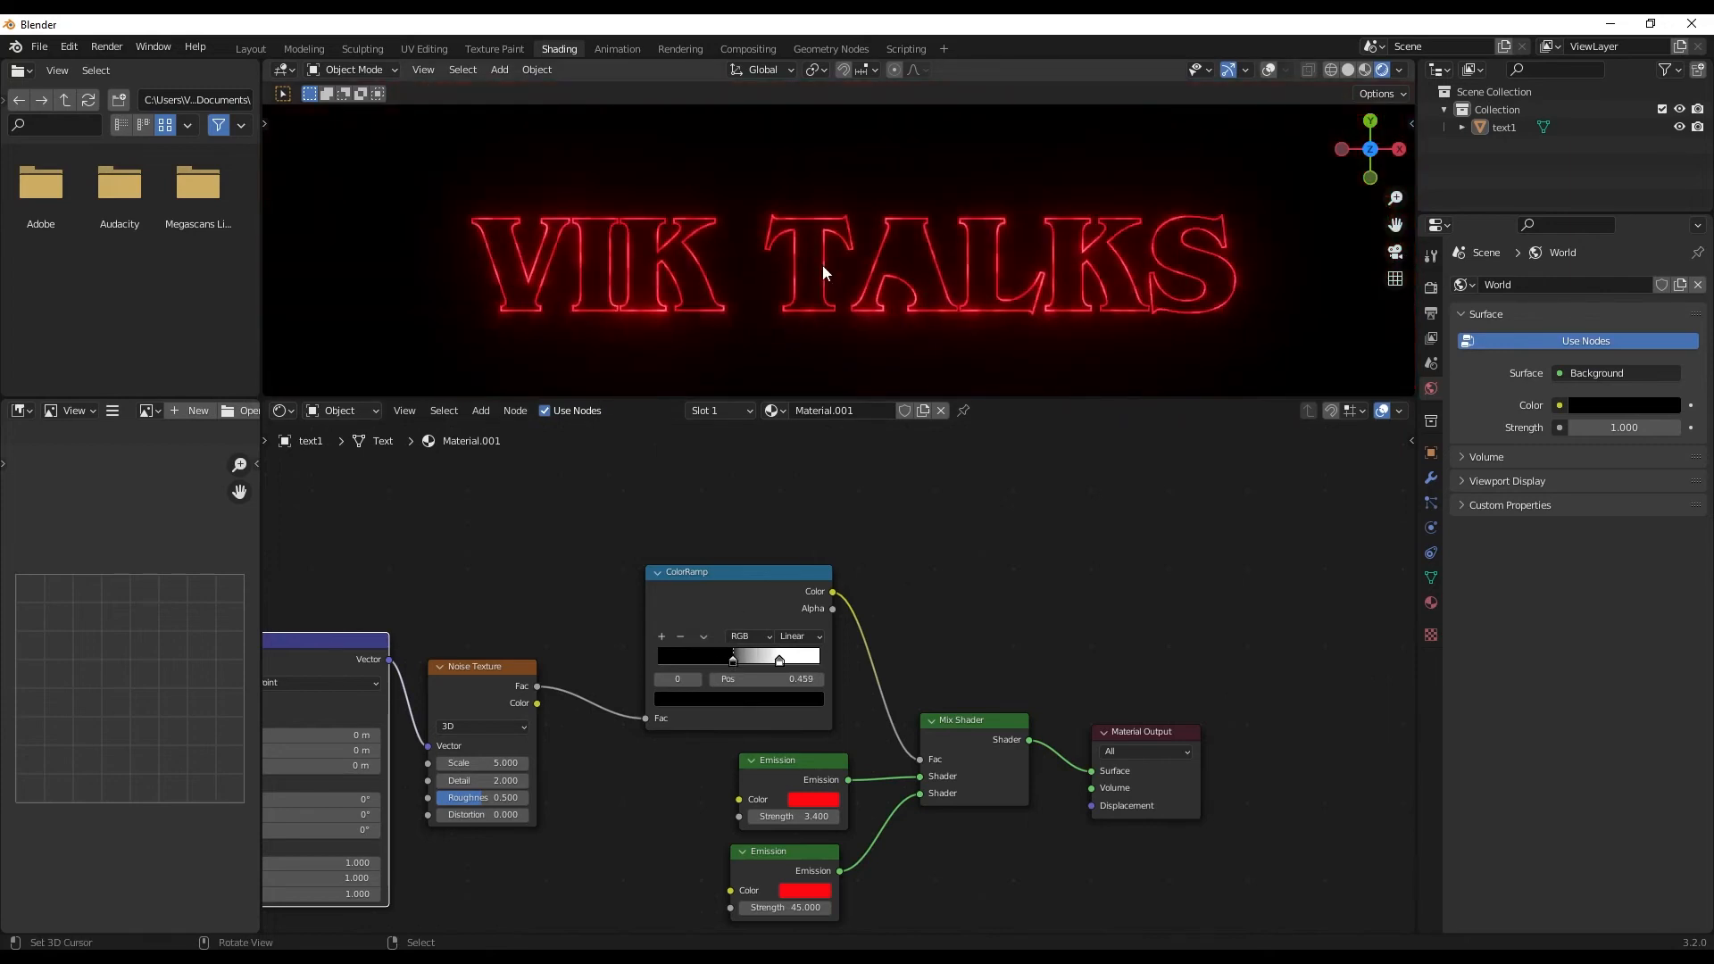
Move the ColorRamp's black stop to 0.164 and white stop to 0.755, and set the second Emission's strength to 52.3
drag(732, 661, 685, 661)
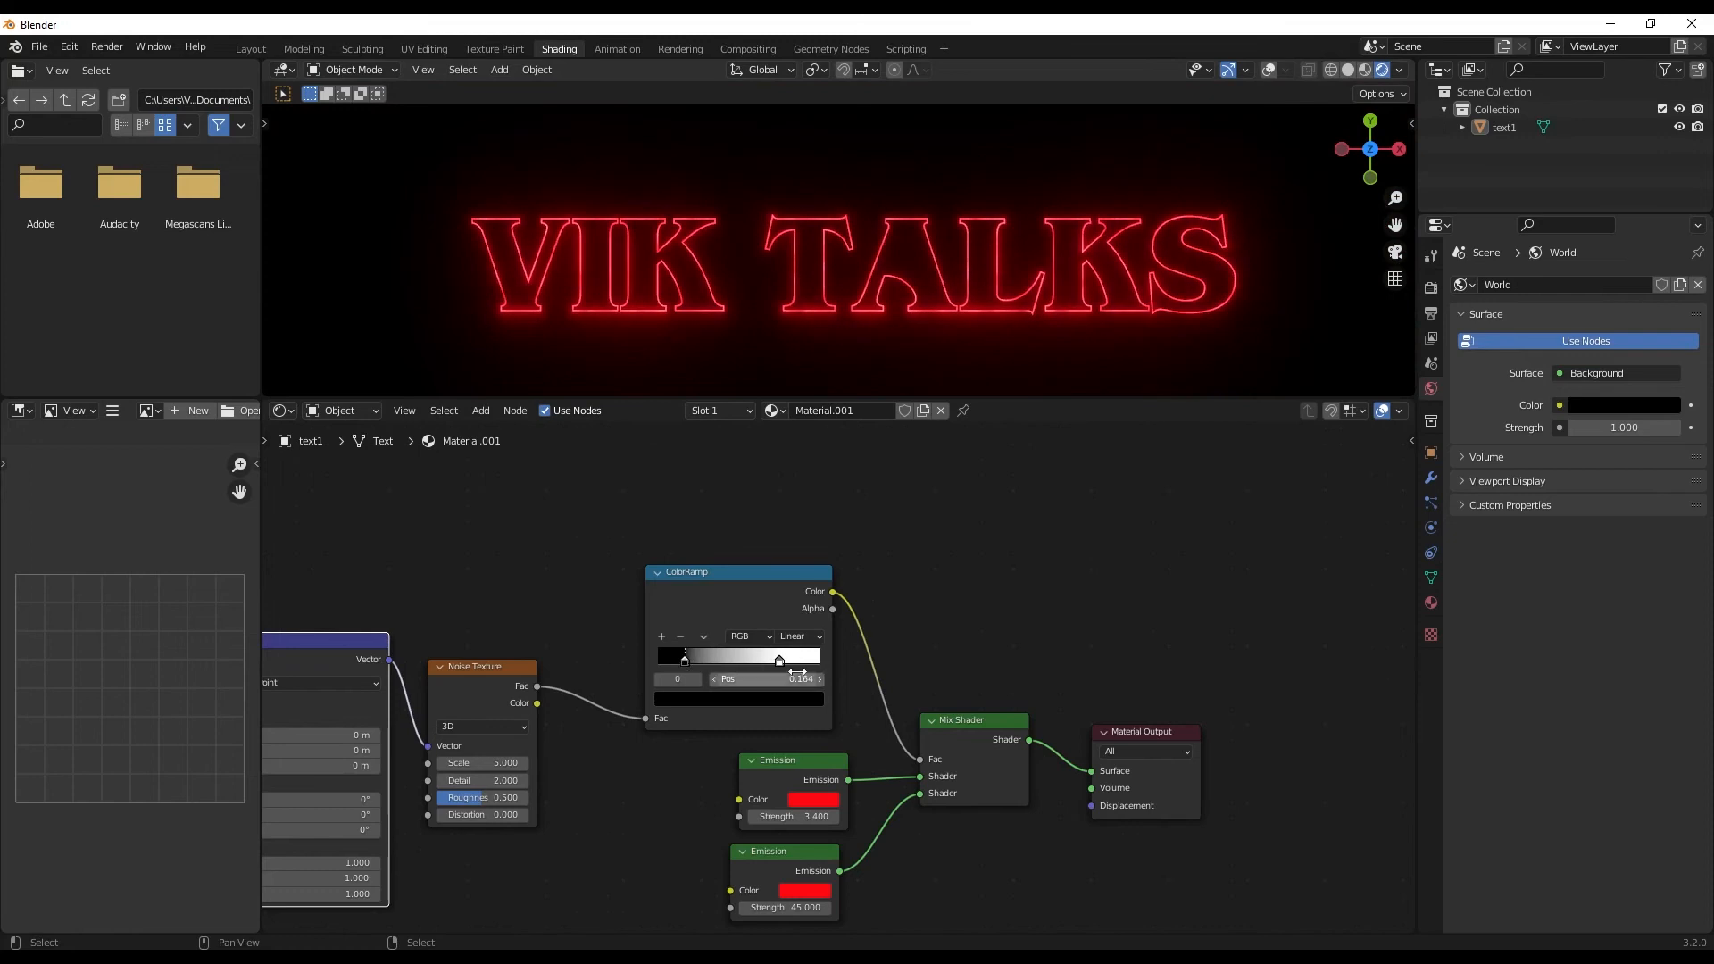
click(781, 660)
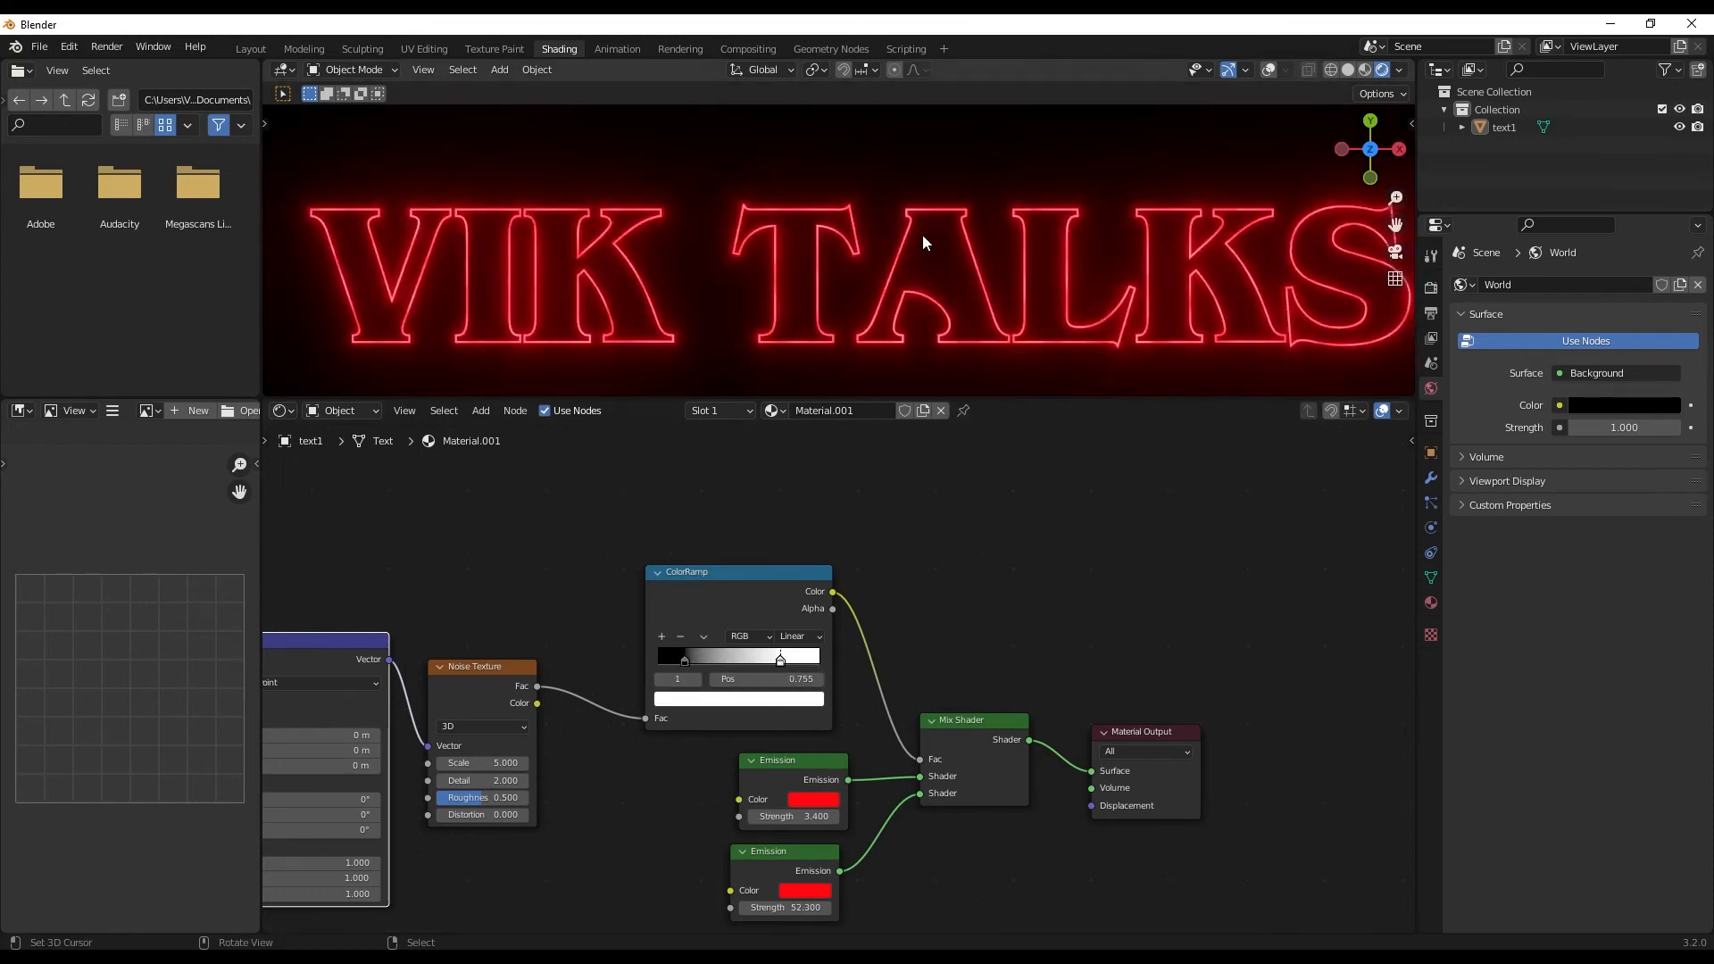
scroll(923, 238, down, 1)
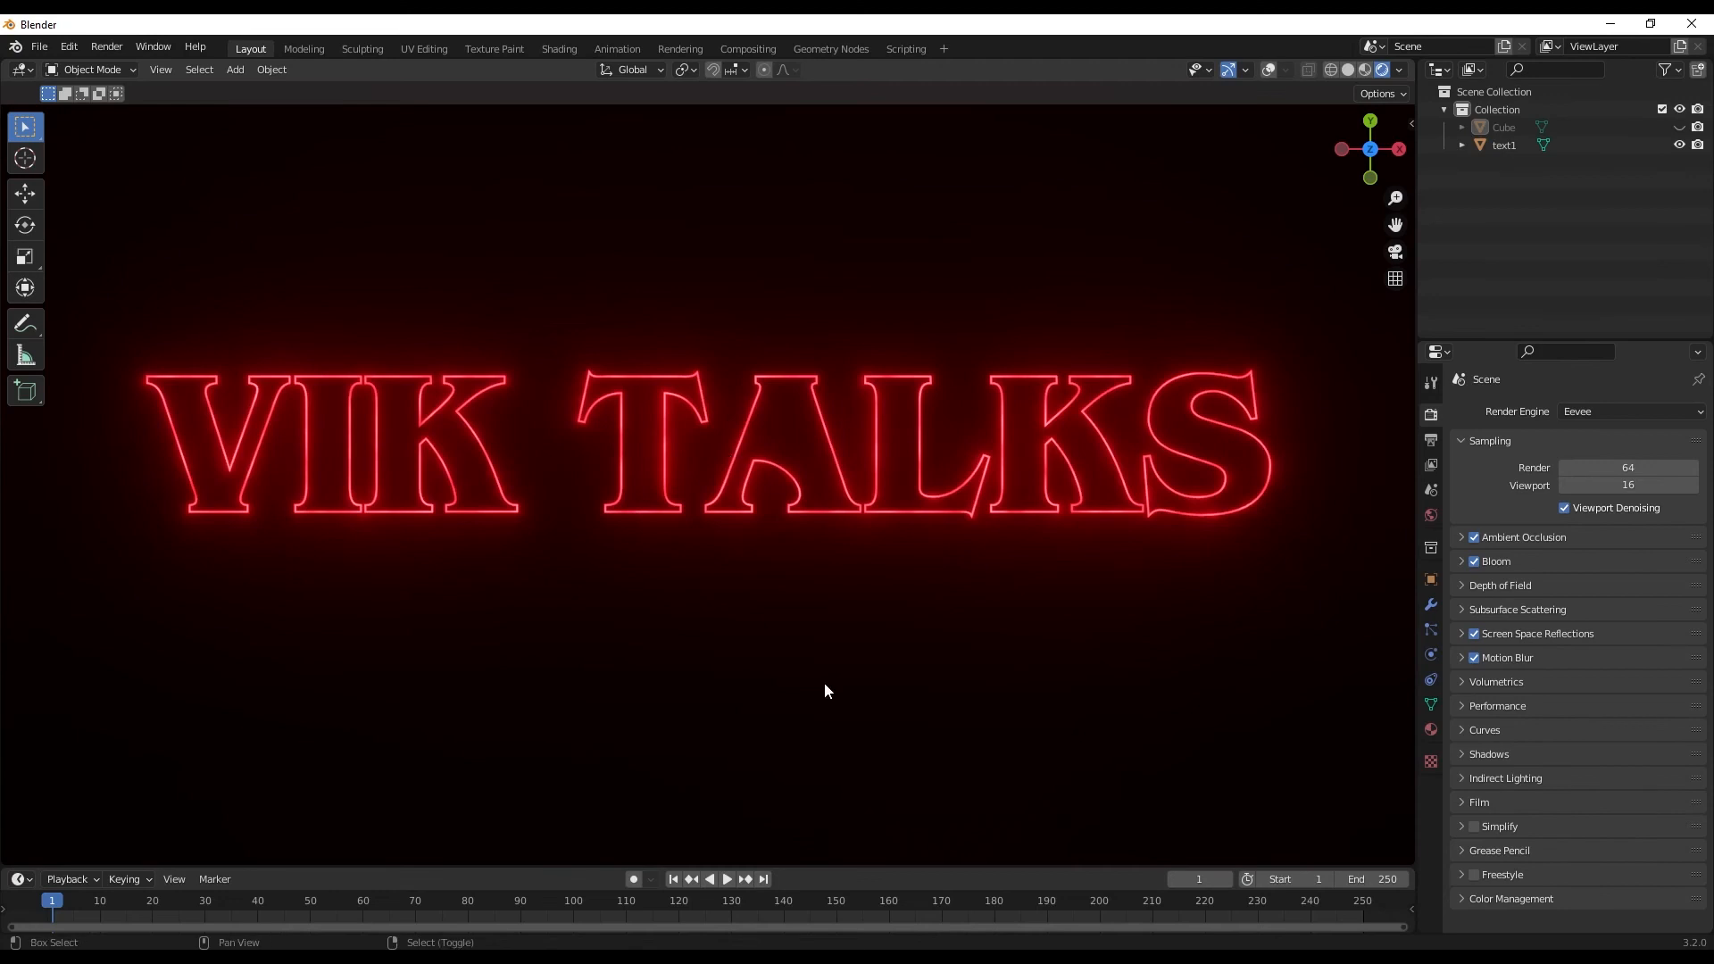
Add a camera and look through it, adjusting its position with walk navigation
key(shift+a)
mouse_move(790, 604)
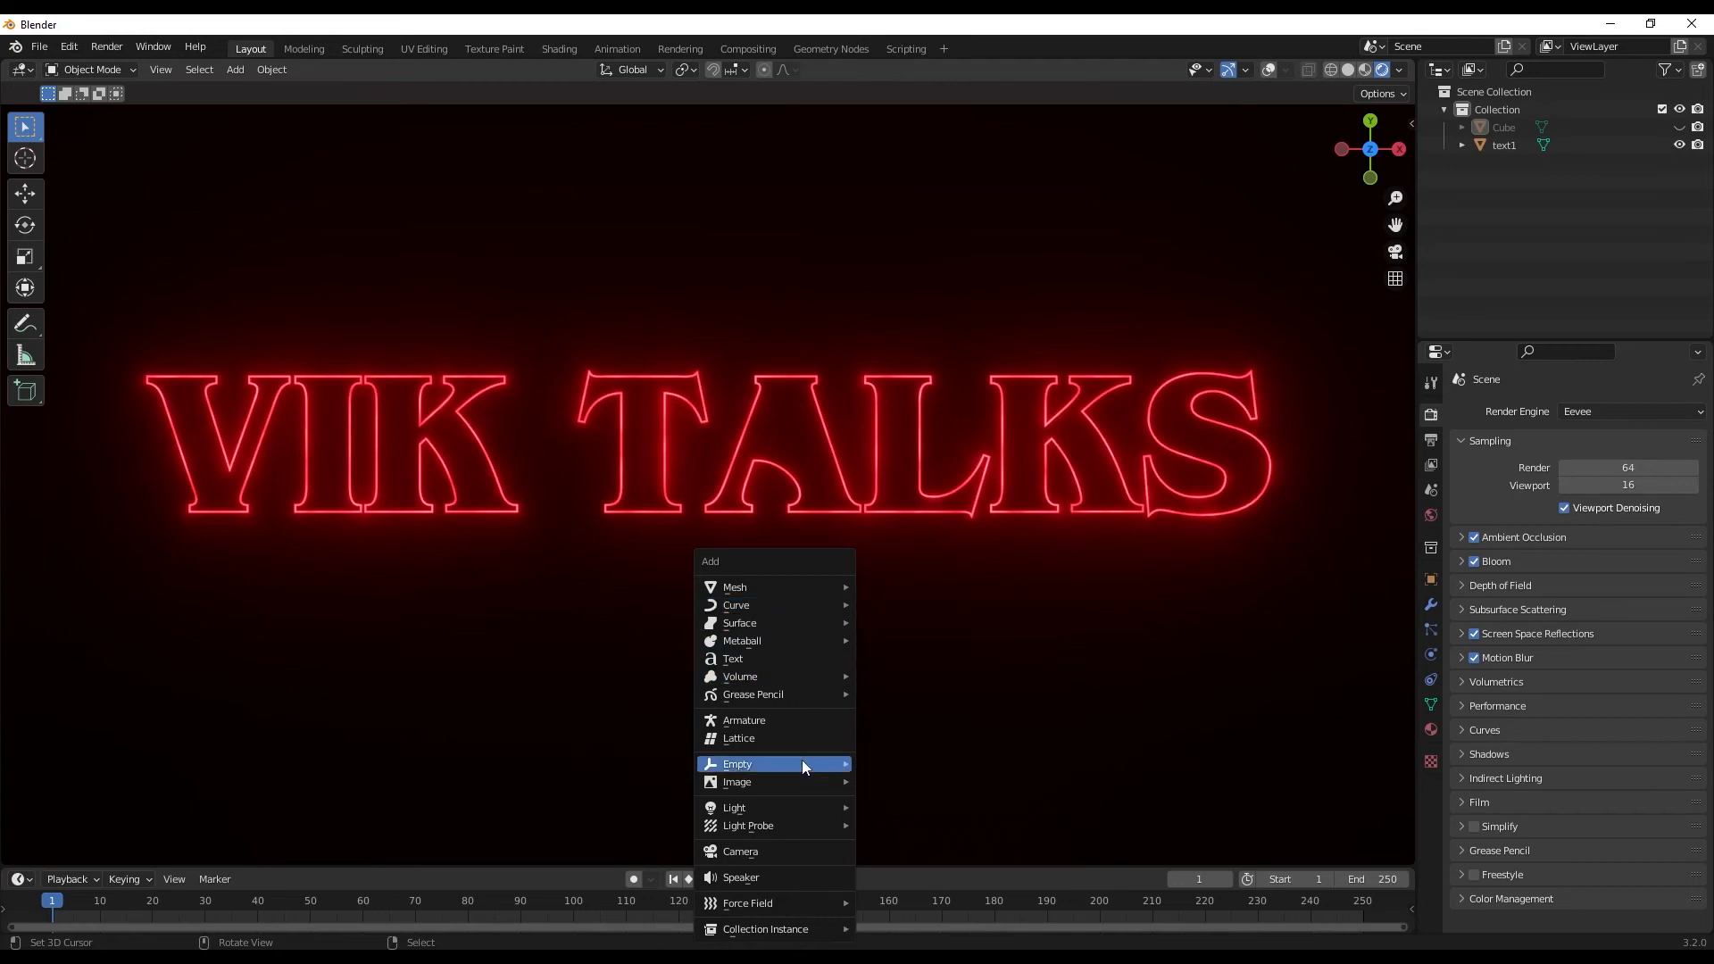
click(795, 852)
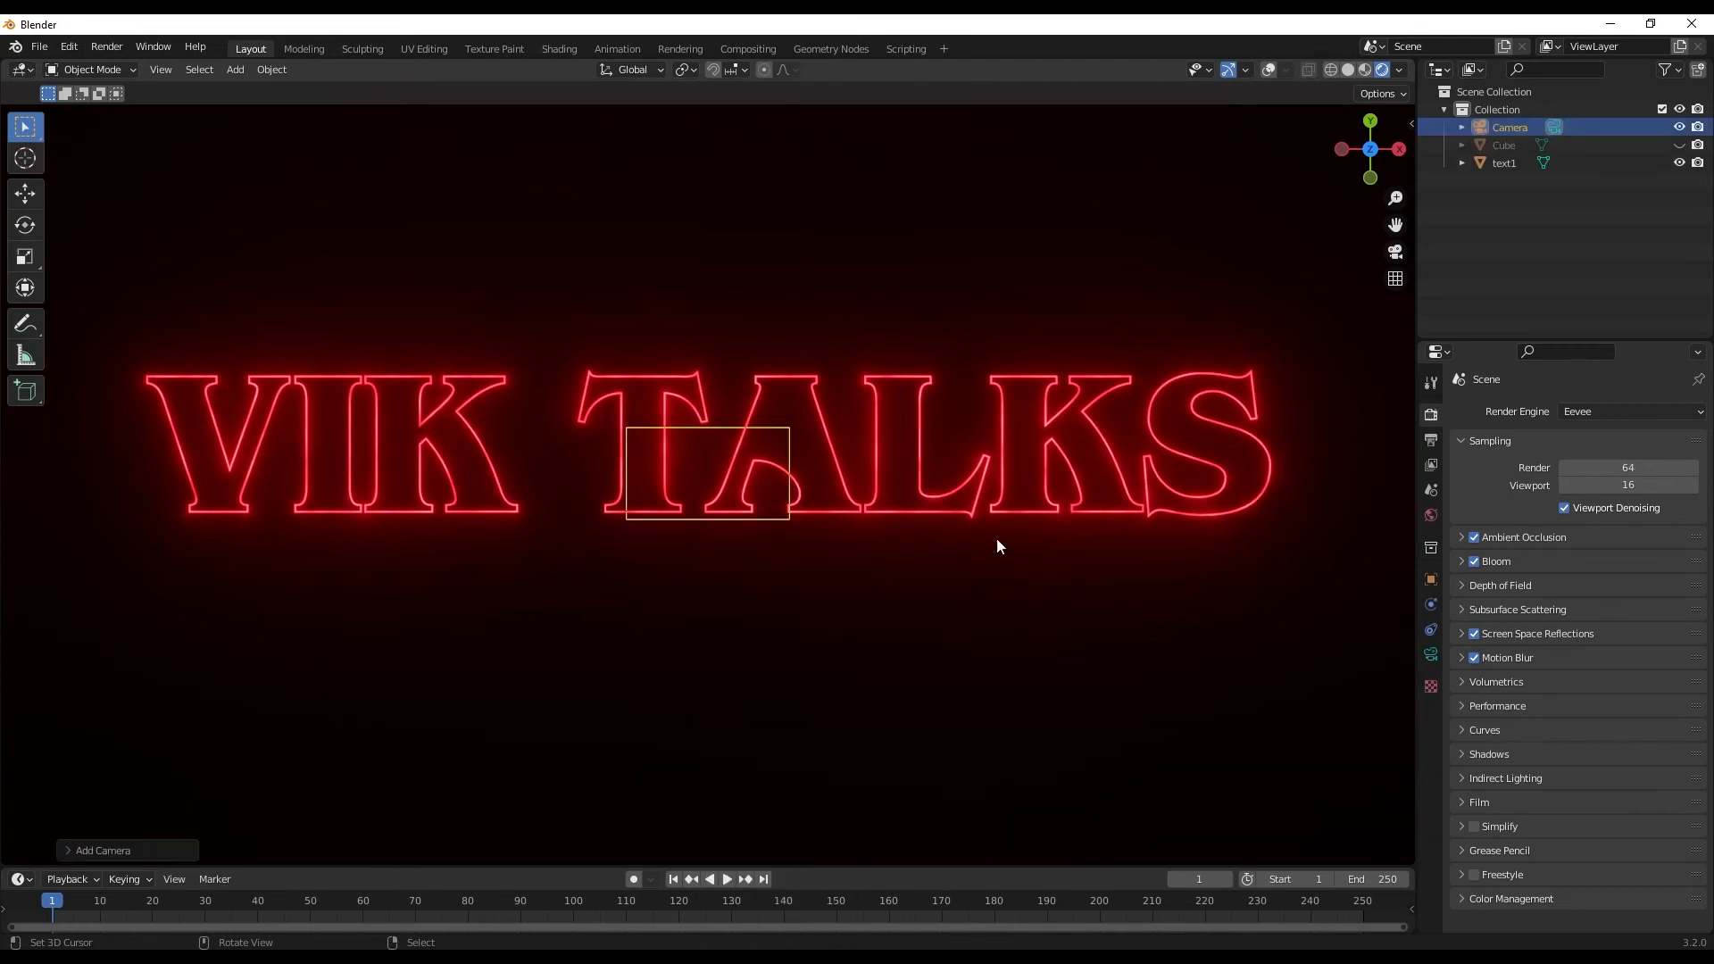
click(1395, 252)
key(shift+grave)
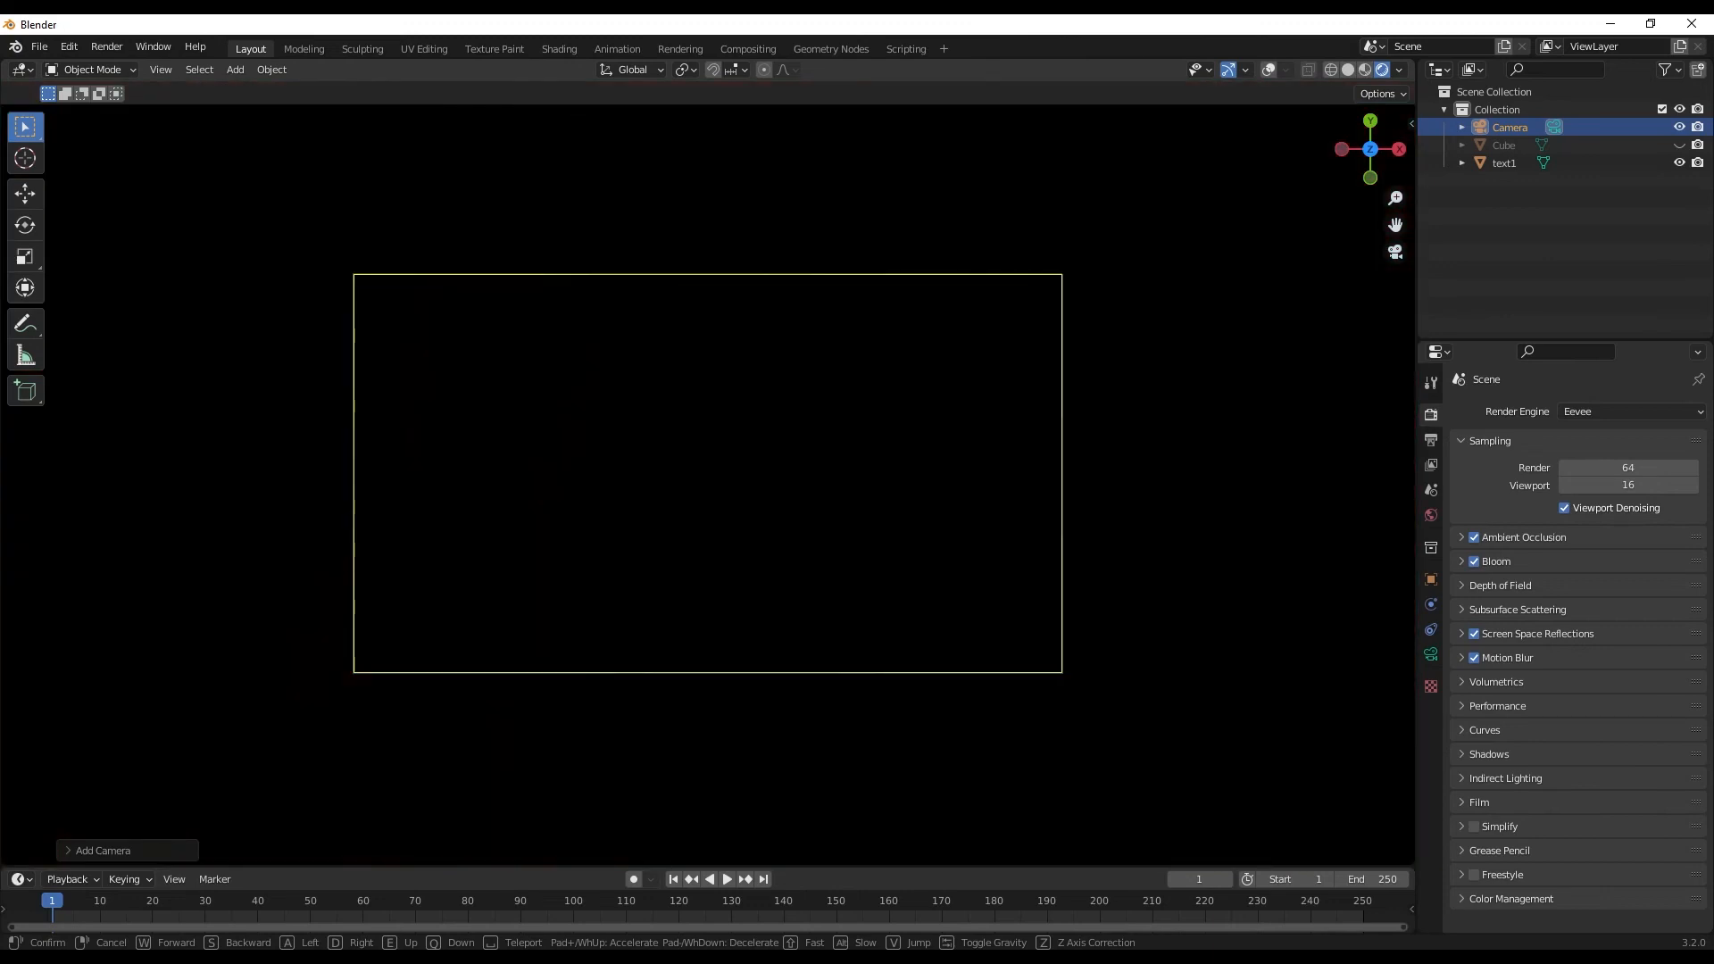
click(708, 490)
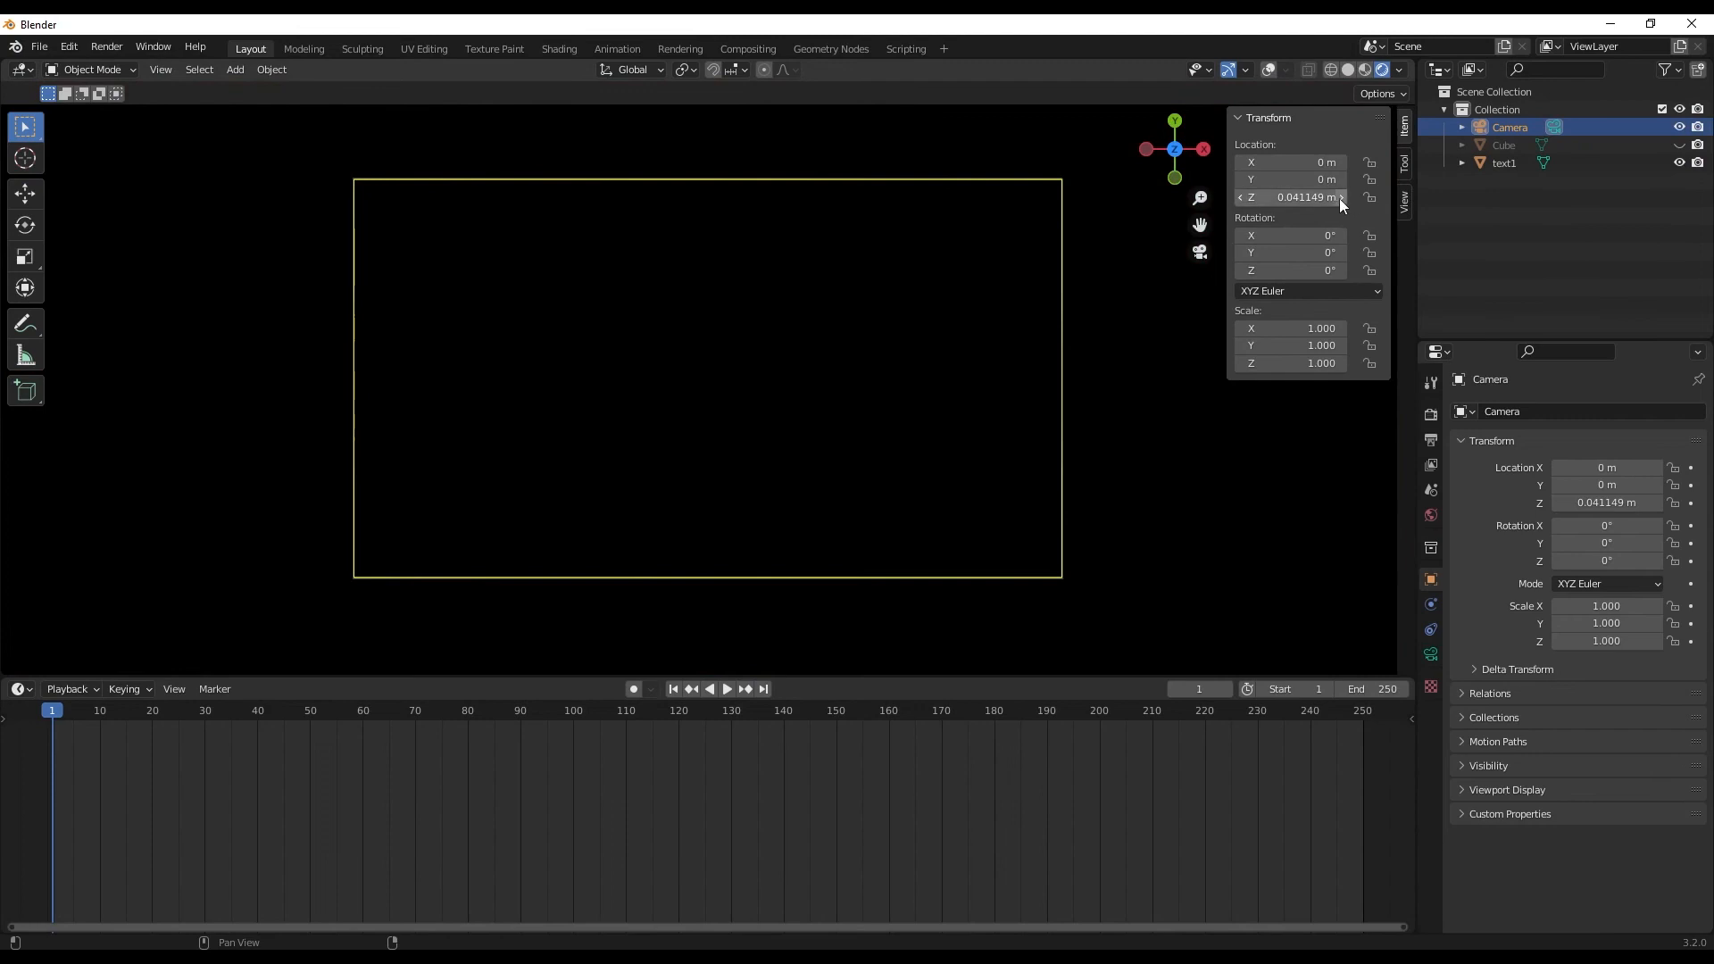
Insert location keyframes for the camera at frame 1, go to frame 240 and set the animation's end frame to 240
right_click(1257, 196)
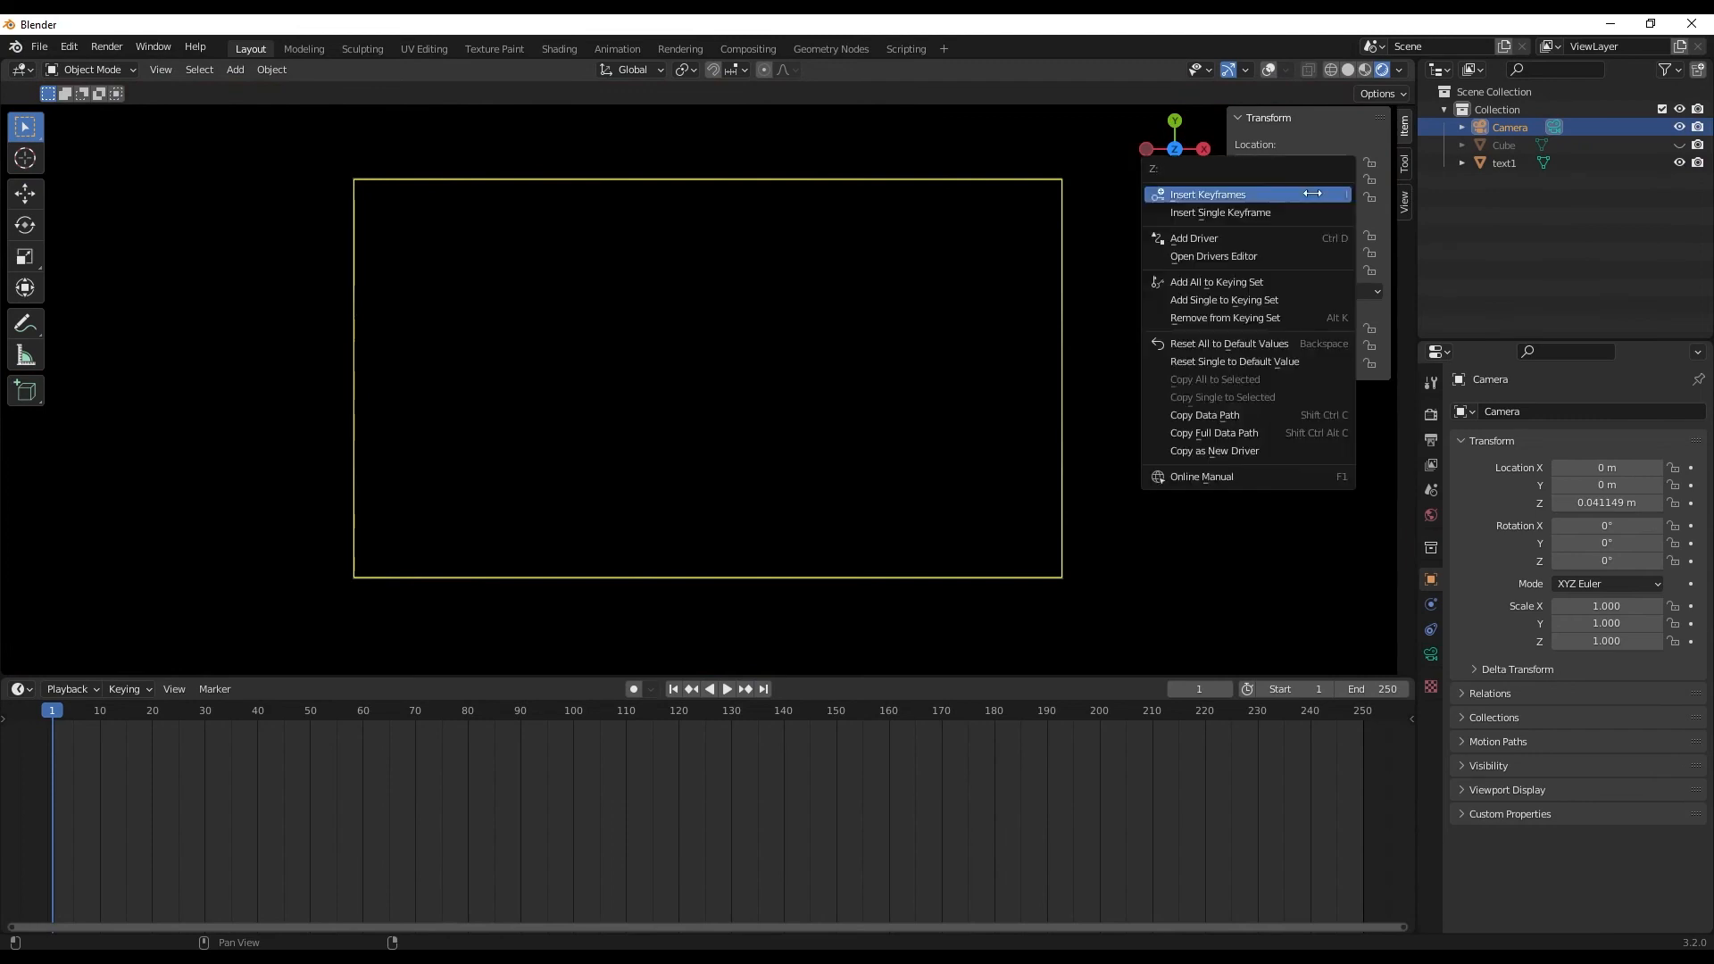
click(1256, 194)
key(space)
drag(72, 739, 1312, 793)
click(1378, 688)
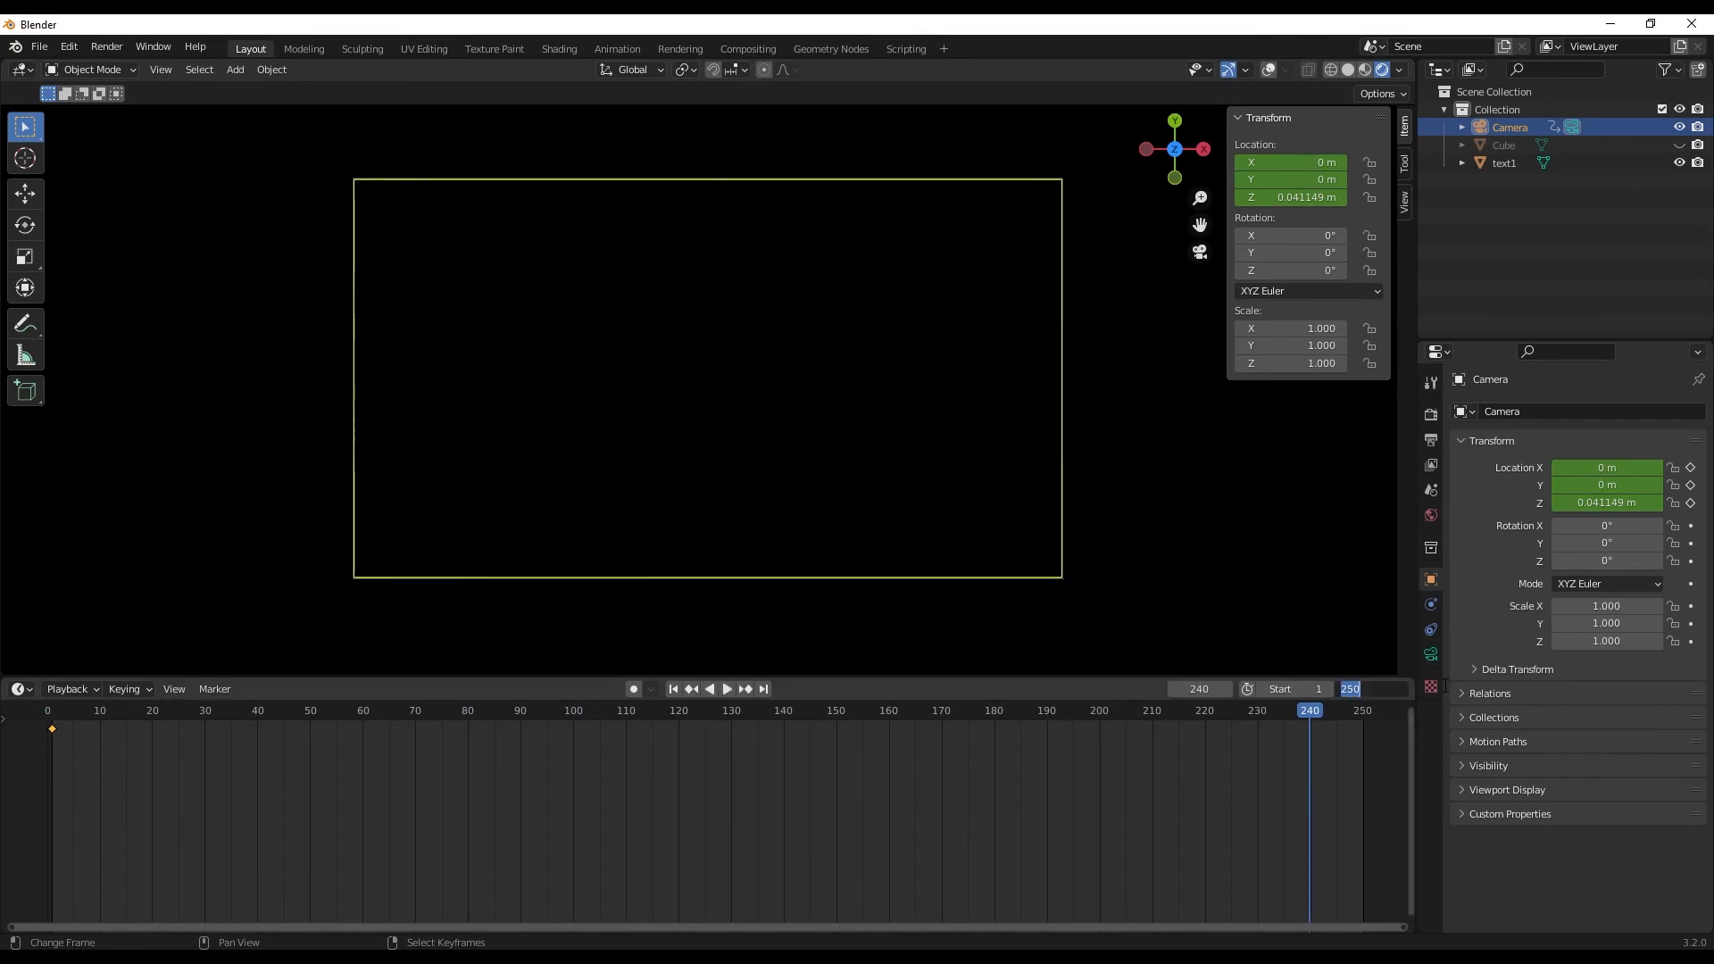
text(240)
key(Return)
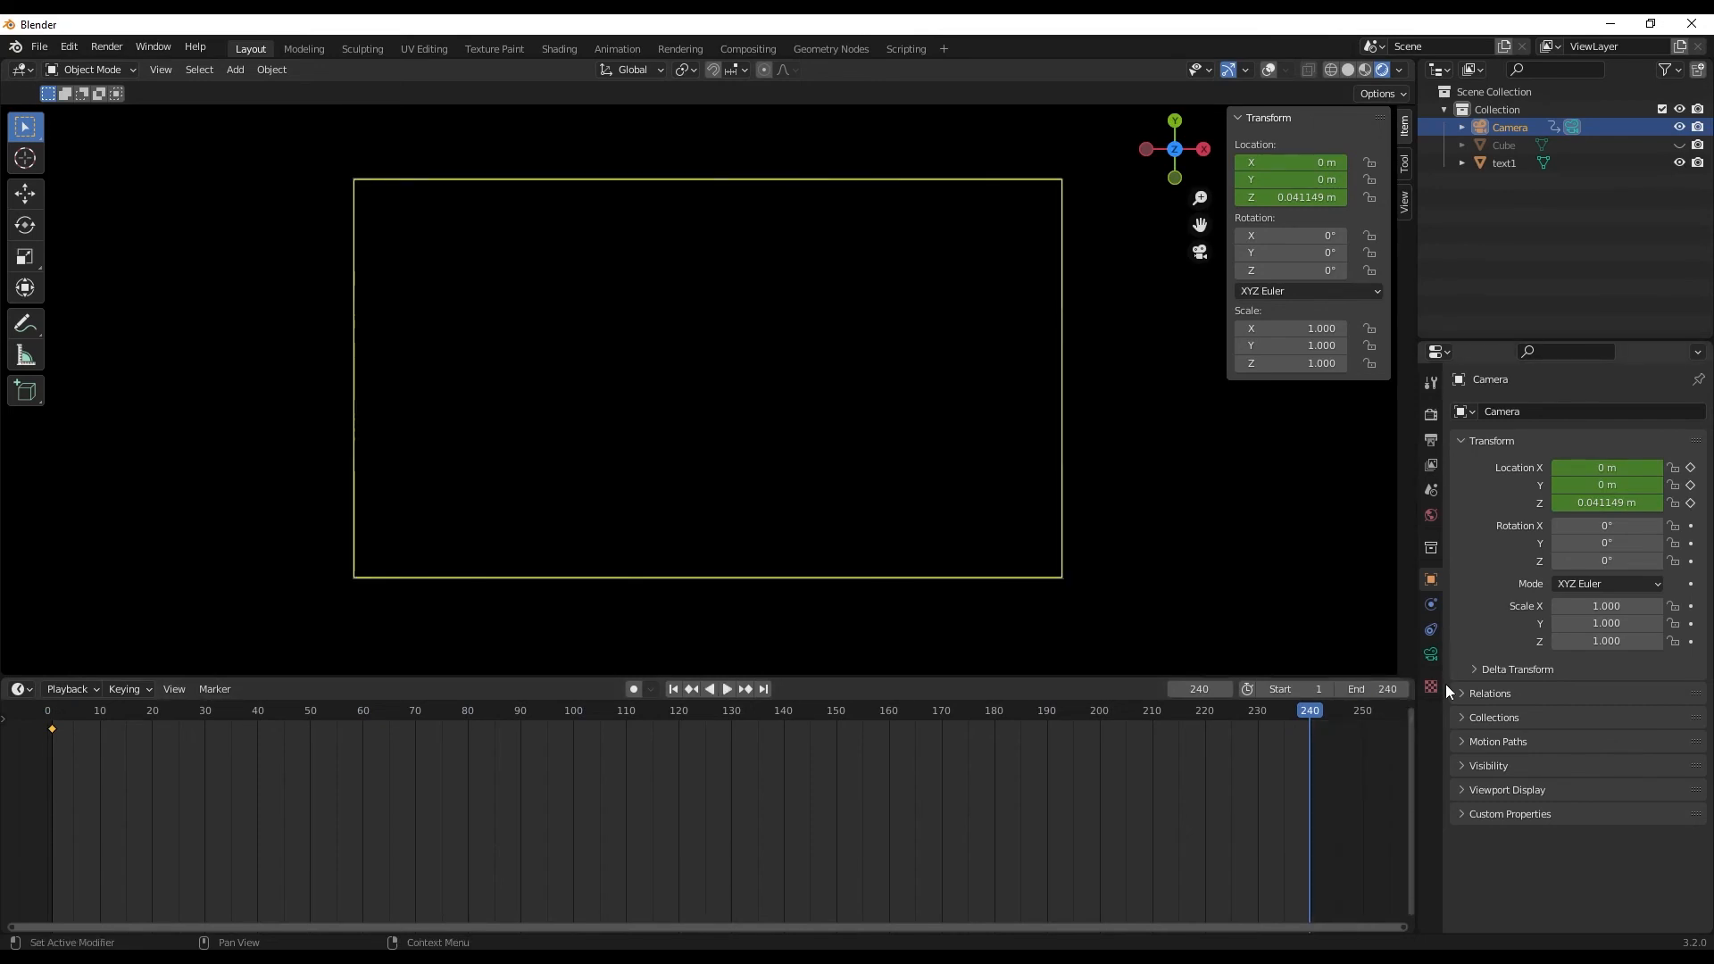
Raise the camera's Z location to 13.381 m and insert location keyframes at frame 240
drag(1303, 197, 1660, 197)
right_click(1307, 195)
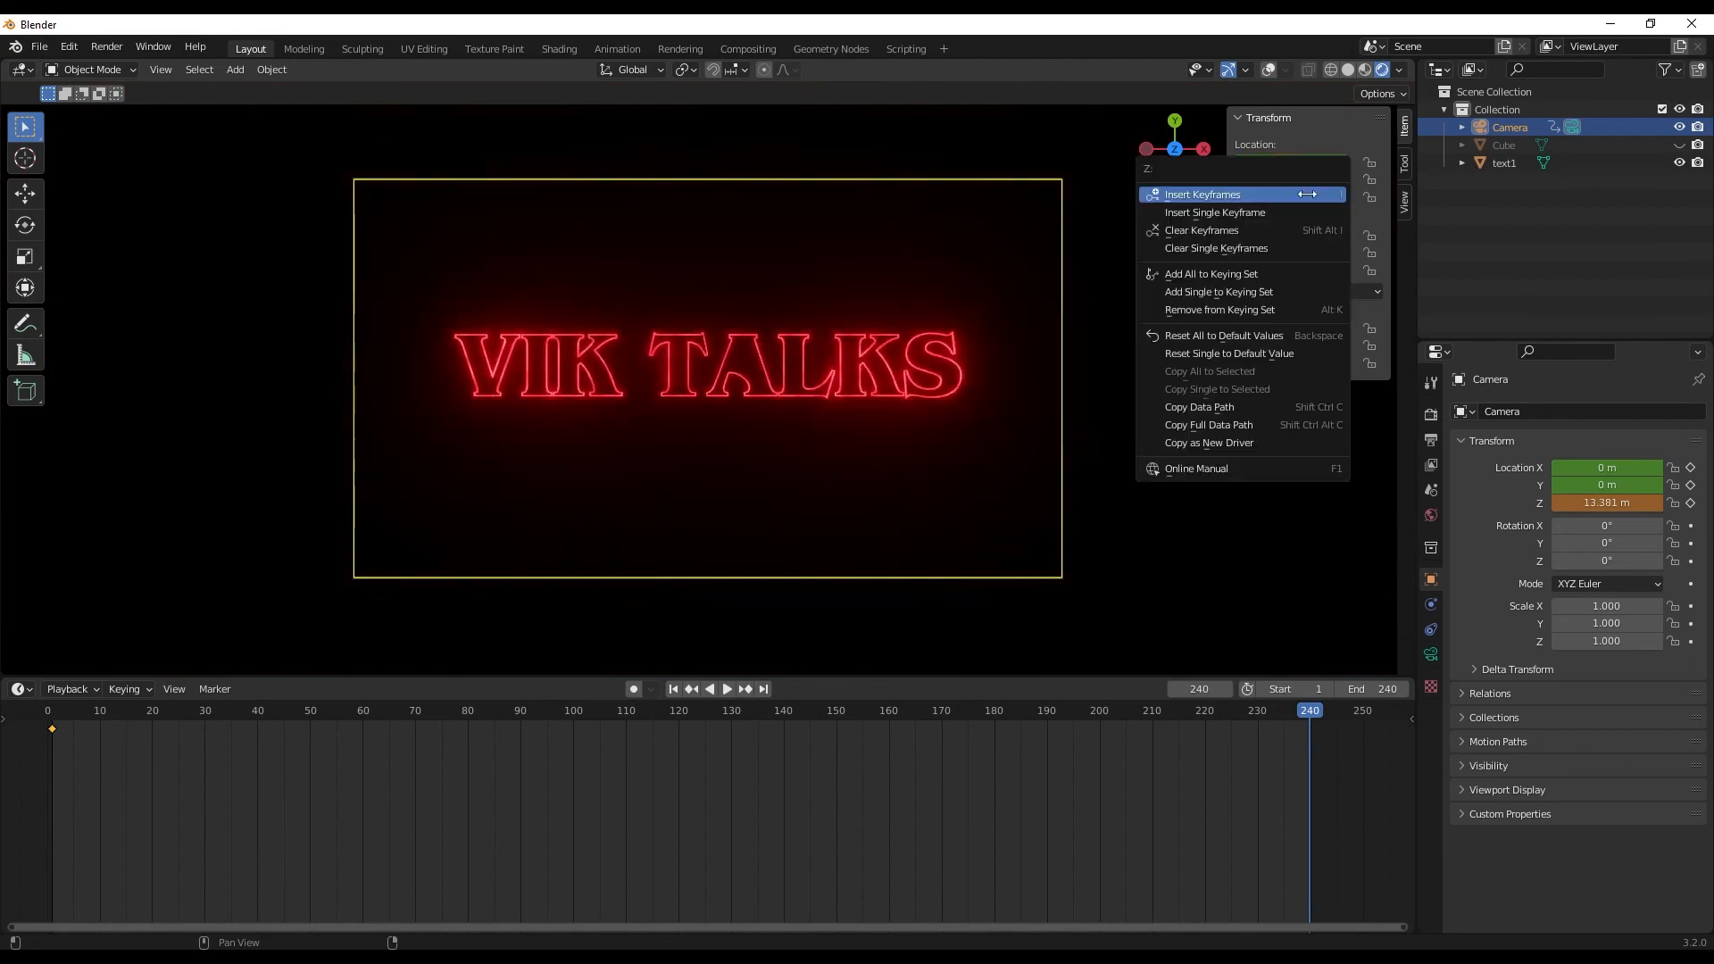
click(1259, 197)
Play and scrub the camera animation from the start to check the pull-back from the title
key(space)
drag(982, 758, 21, 808)
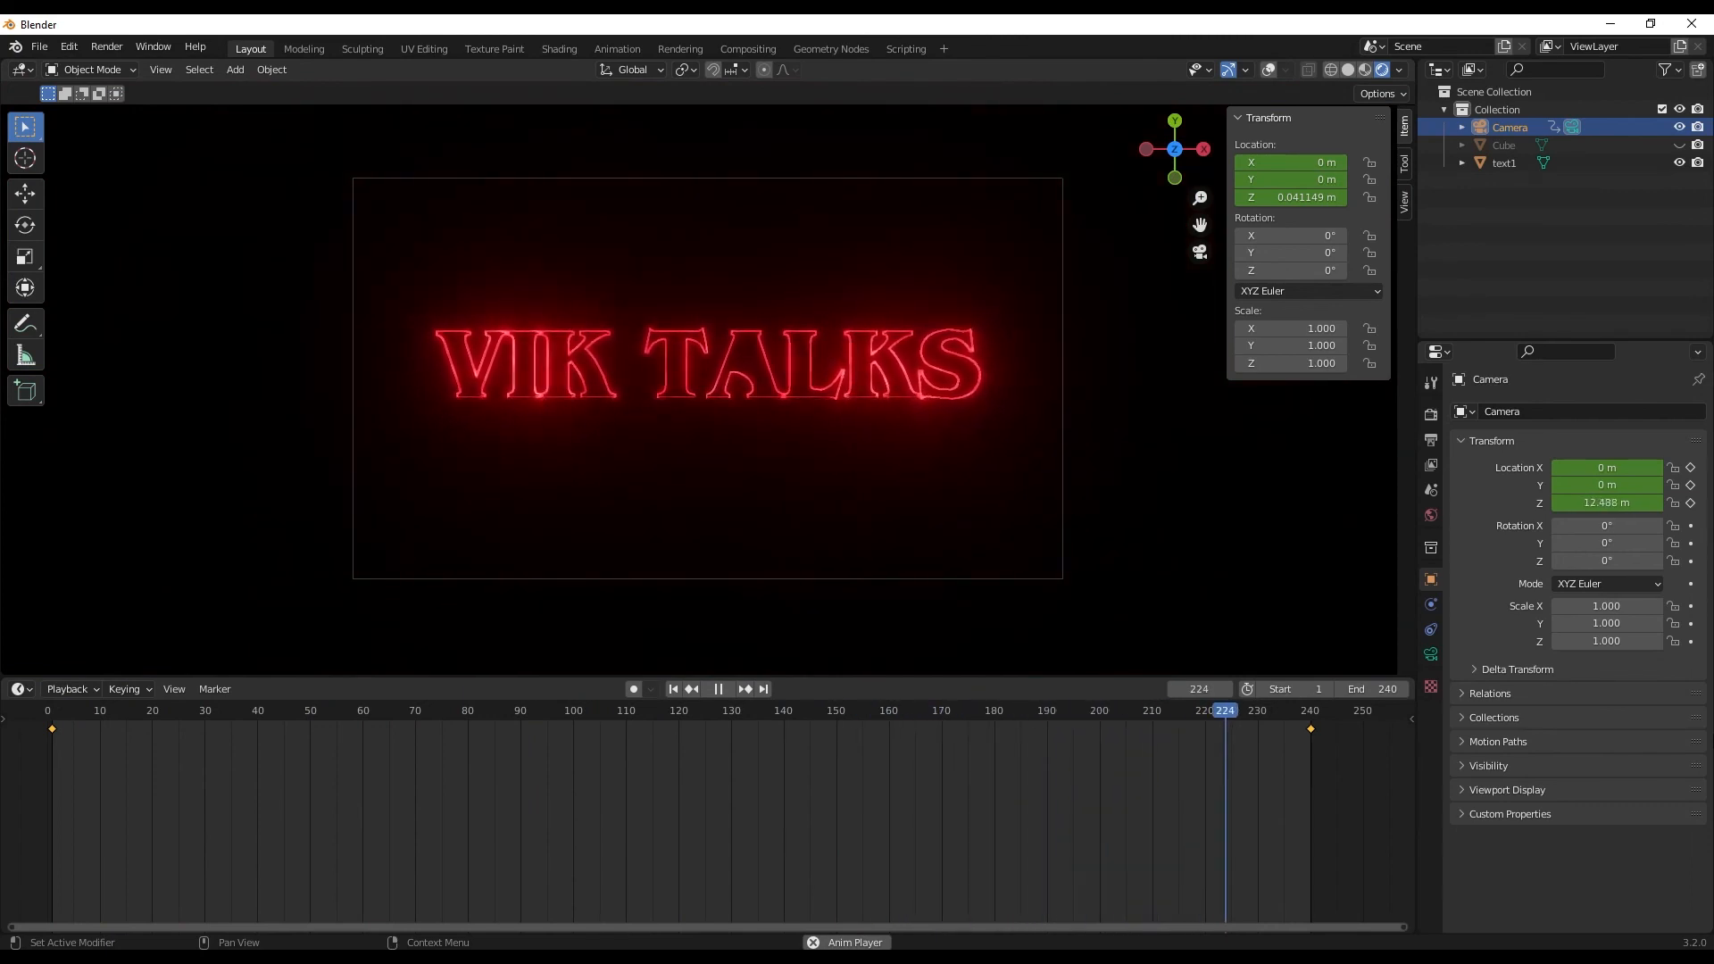
key(space)
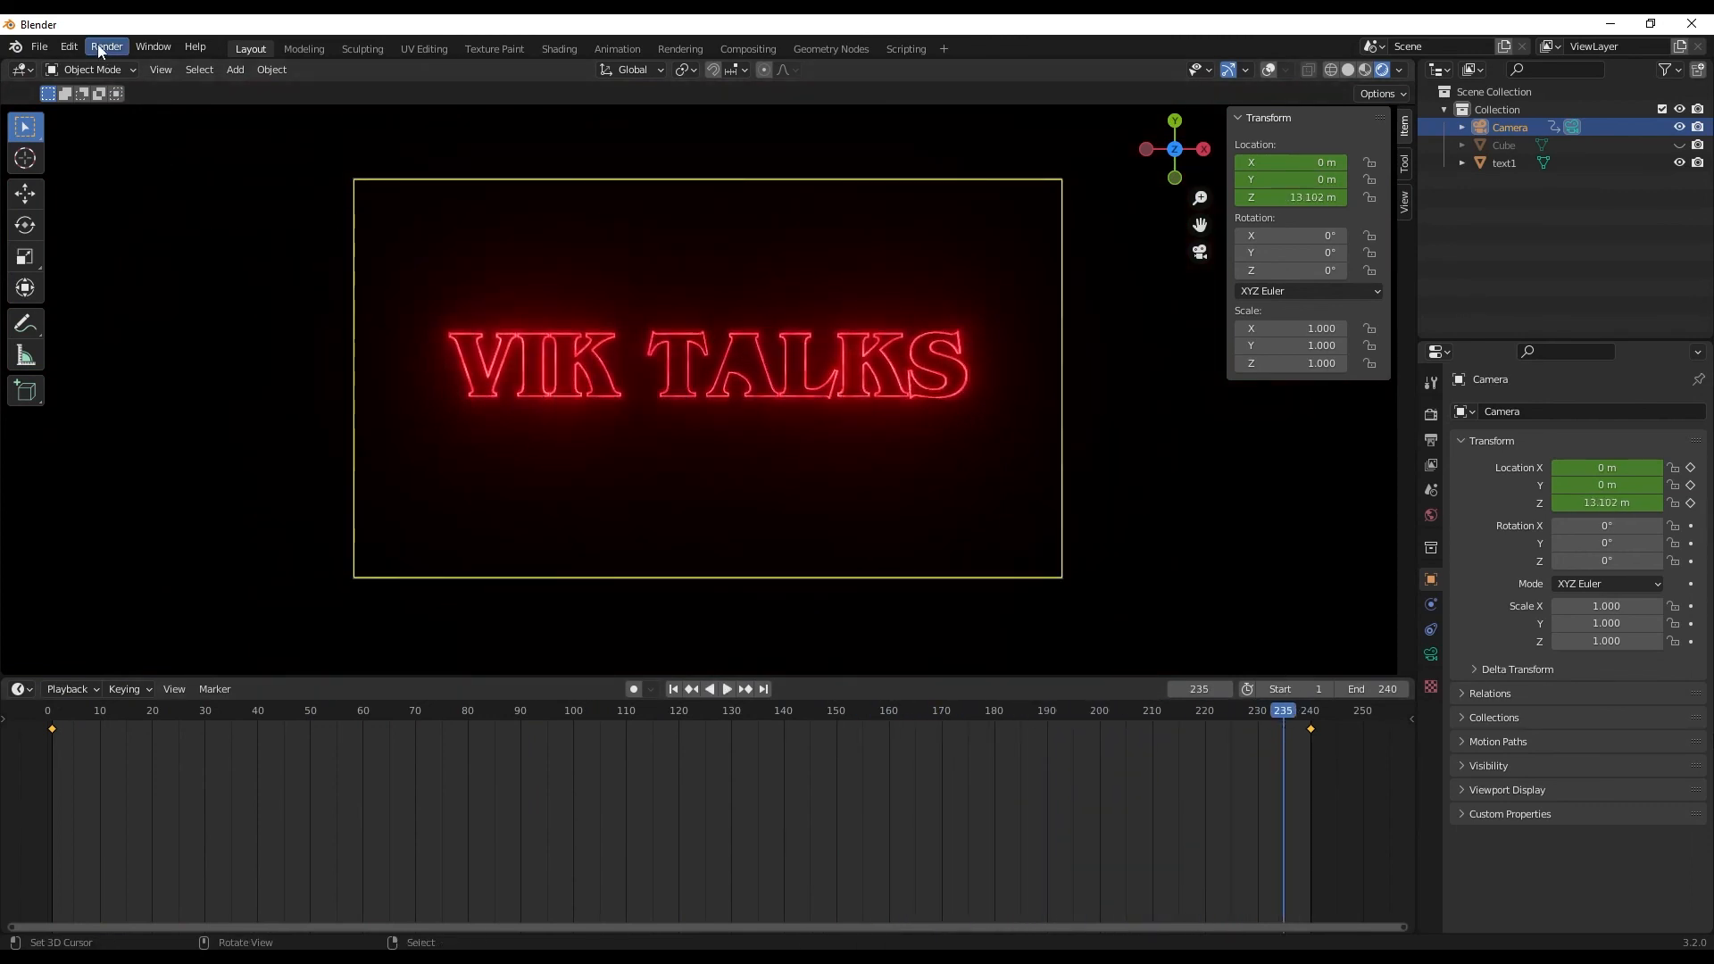